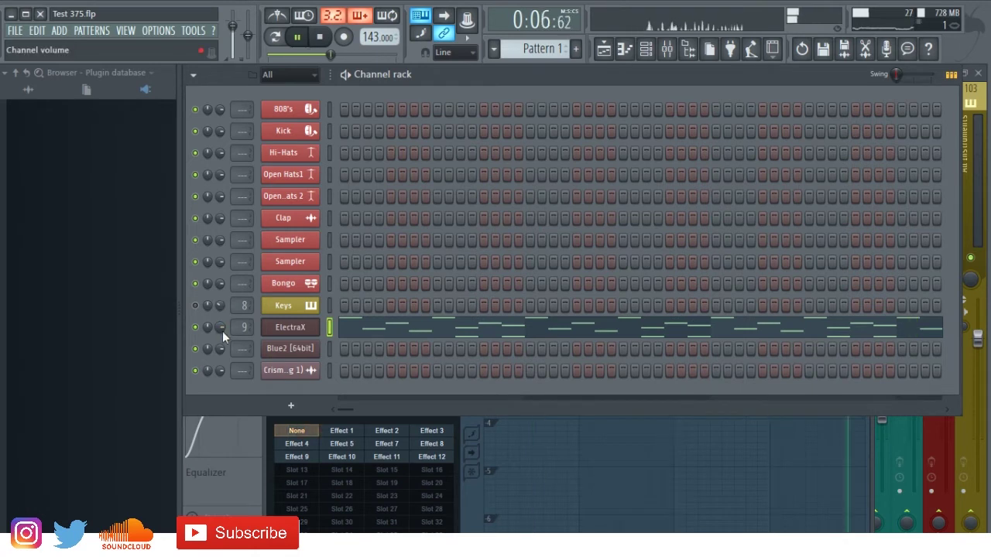
# Unmute the Keys channel and turn down its channel volume.
pyautogui.click(195, 306)
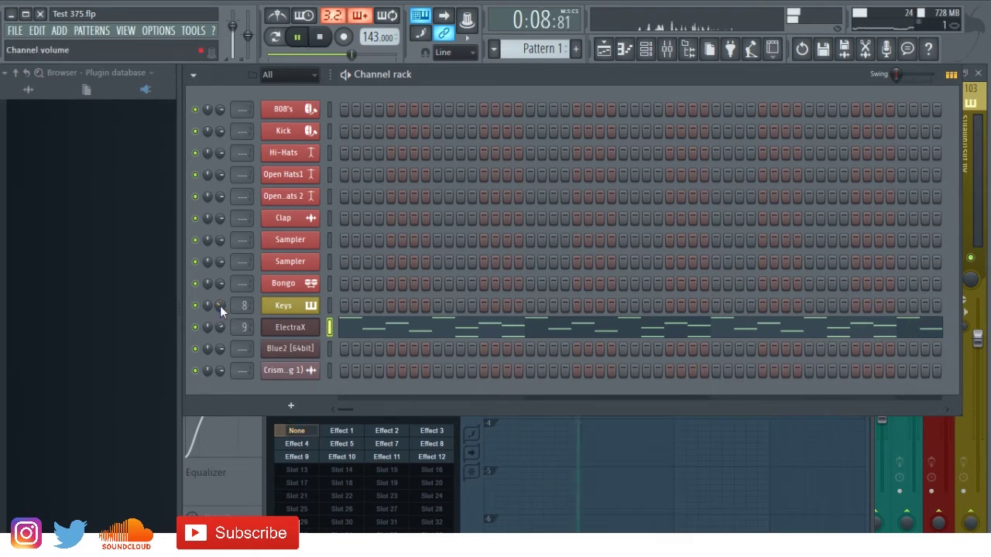
pyautogui.moveTo(219, 306); pyautogui.dragTo(220, 332)
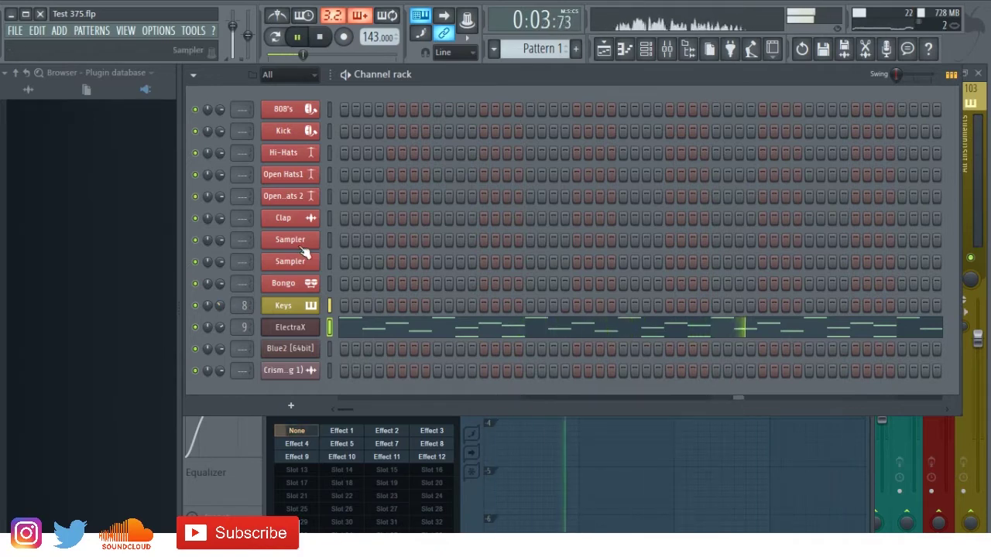
# Raise the Insert 9 mixer level, and on the Keys track bypass Gross Beat and lower the fader.
pyautogui.click(667, 48)
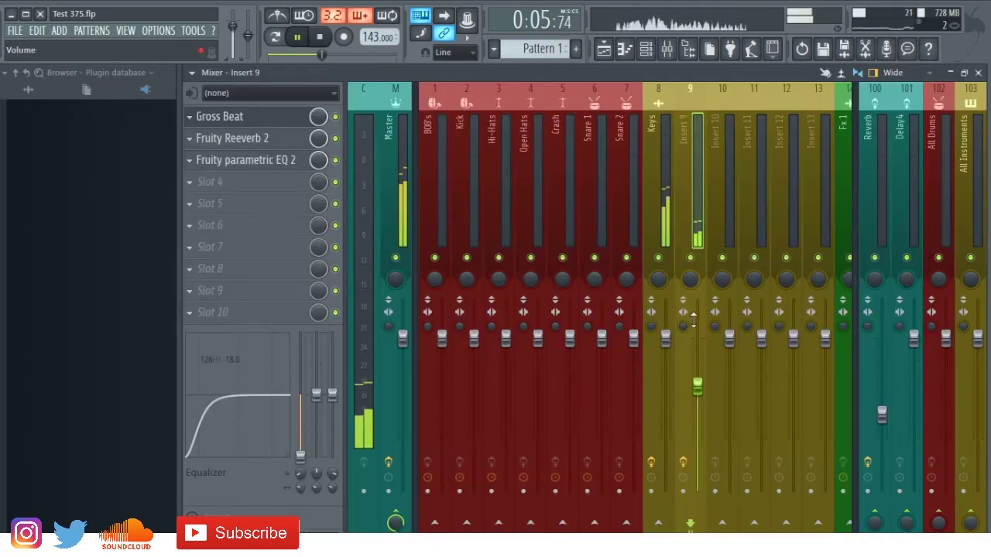
pyautogui.moveTo(697, 384); pyautogui.dragTo(665, 370)
pyautogui.click(335, 138)
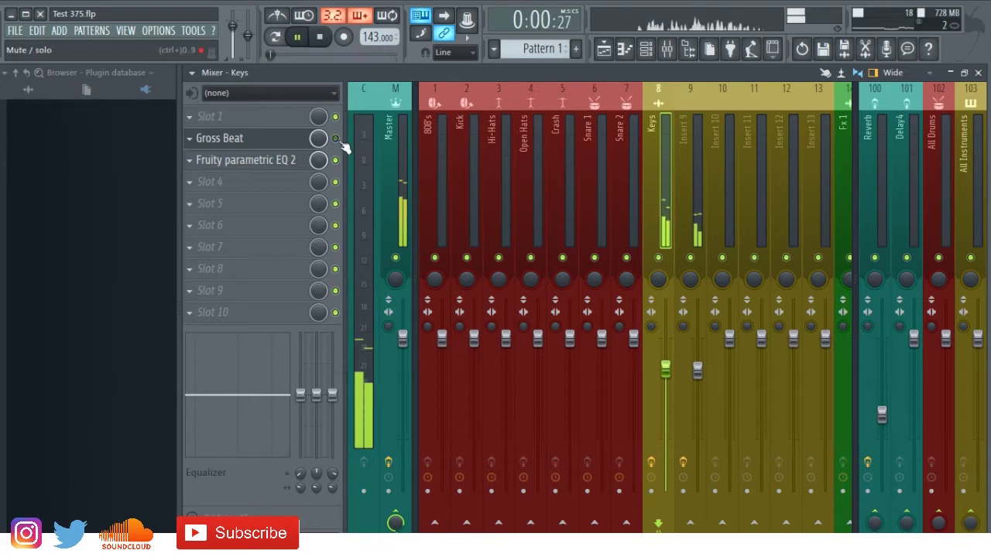
pyautogui.moveTo(665, 369); pyautogui.dragTo(666, 378)
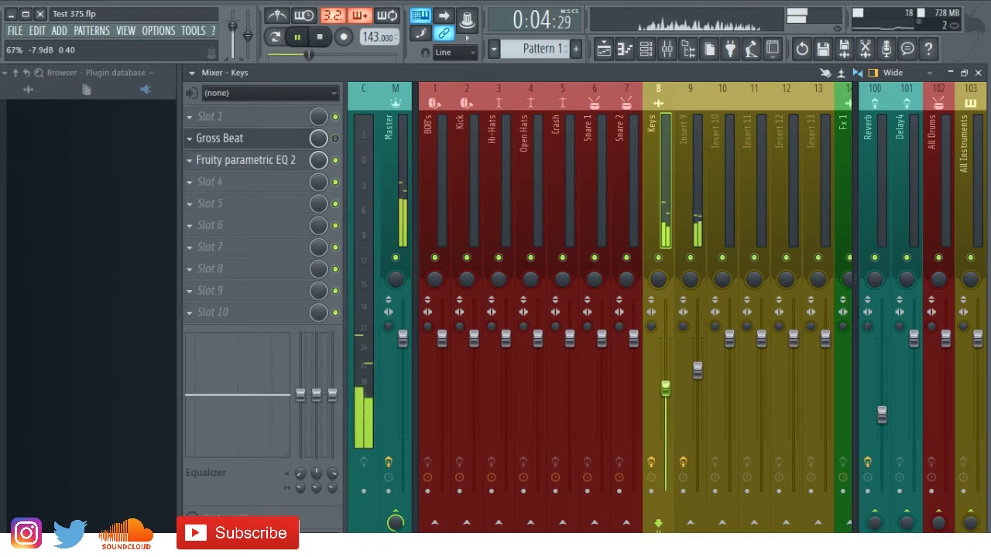
pyautogui.moveTo(665, 384); pyautogui.dragTo(665, 414)
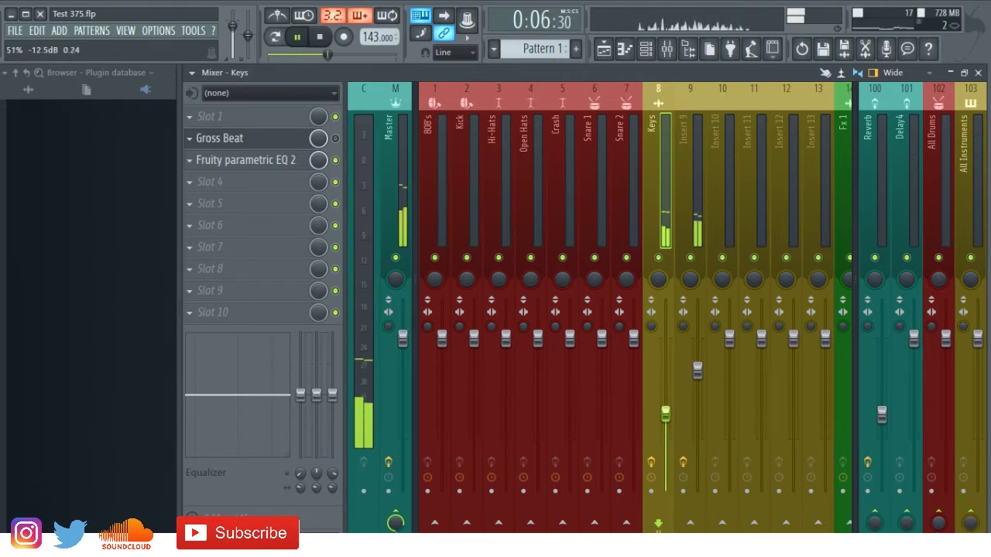
# Pan Insert 9 about 34% right and Keys about 31% left, and adjust the Keys track's stereo separation.
pyautogui.click(689, 387)
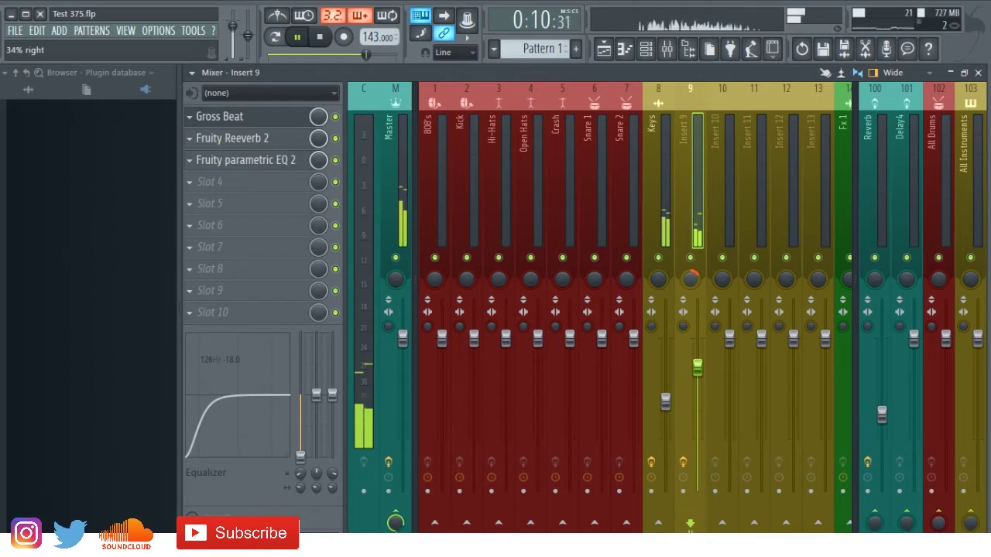
pyautogui.moveTo(659, 279); pyautogui.dragTo(658, 282)
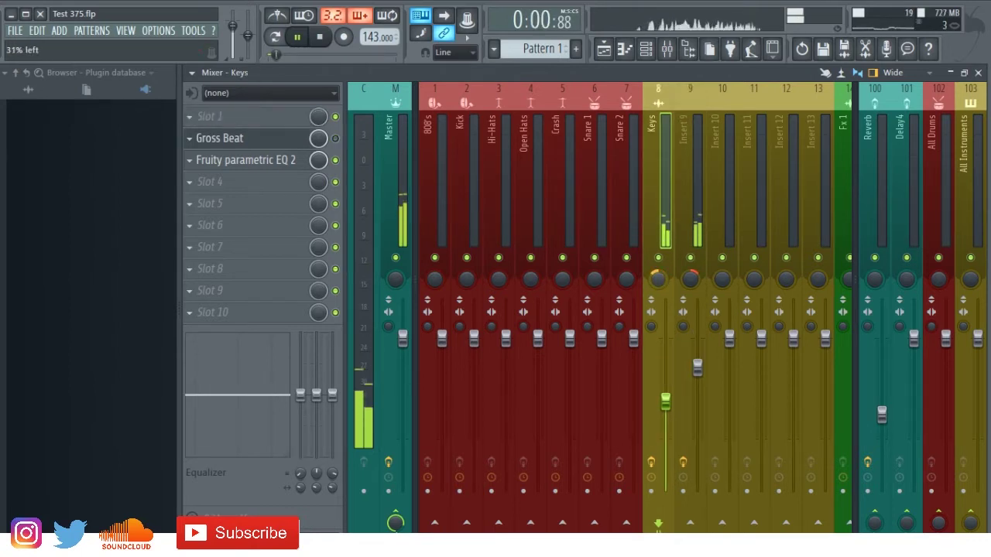
pyautogui.moveTo(651, 327); pyautogui.dragTo(651, 335)
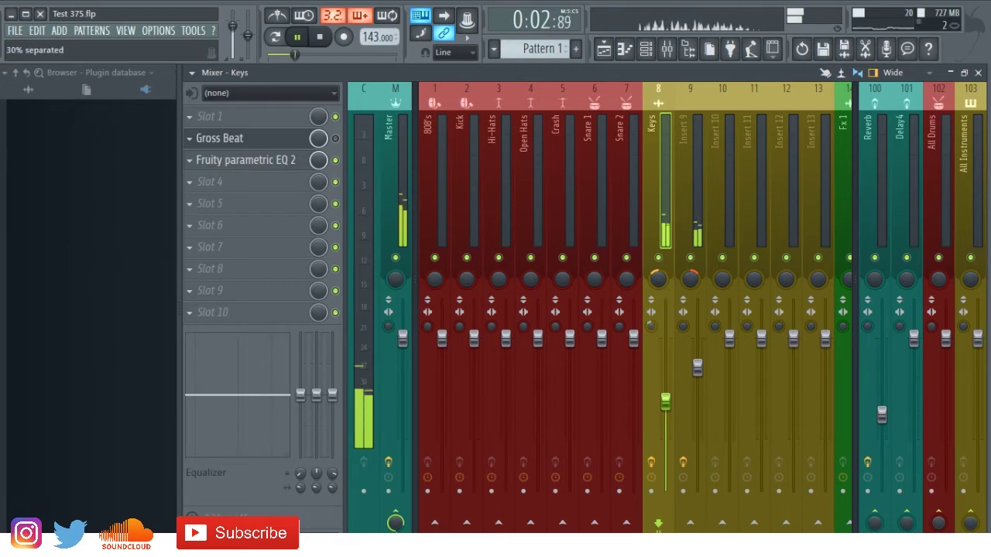
pyautogui.moveTo(651, 327); pyautogui.dragTo(651, 323)
# Fine-tune the balance between the Keys and Insert 9 faders, and raise both selected tracks together slightly.
pyautogui.moveTo(664, 405); pyautogui.dragTo(665, 412)
pyautogui.moveTo(697, 371); pyautogui.dragTo(703, 371)
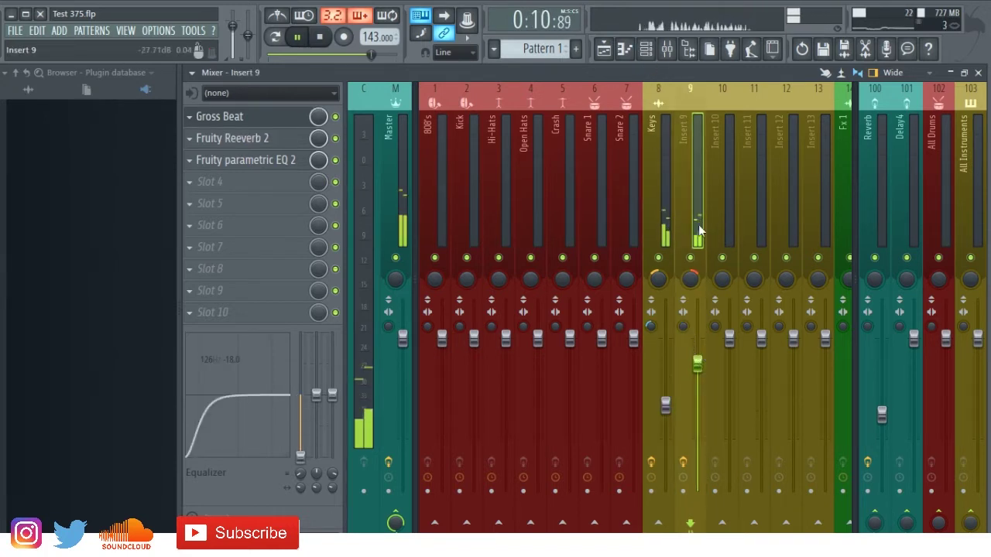
pyautogui.moveTo(697, 363); pyautogui.dragTo(696, 395)
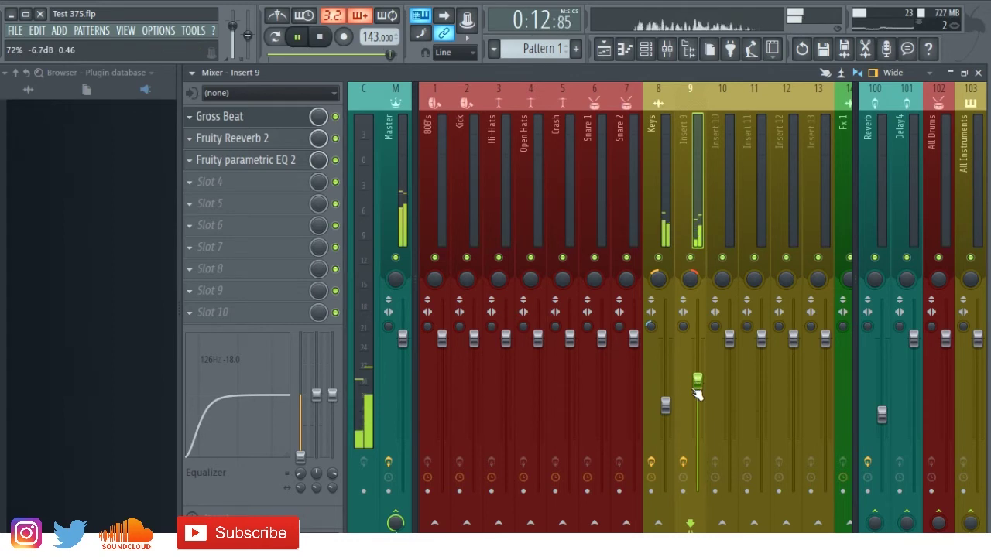
pyautogui.click(670, 214)
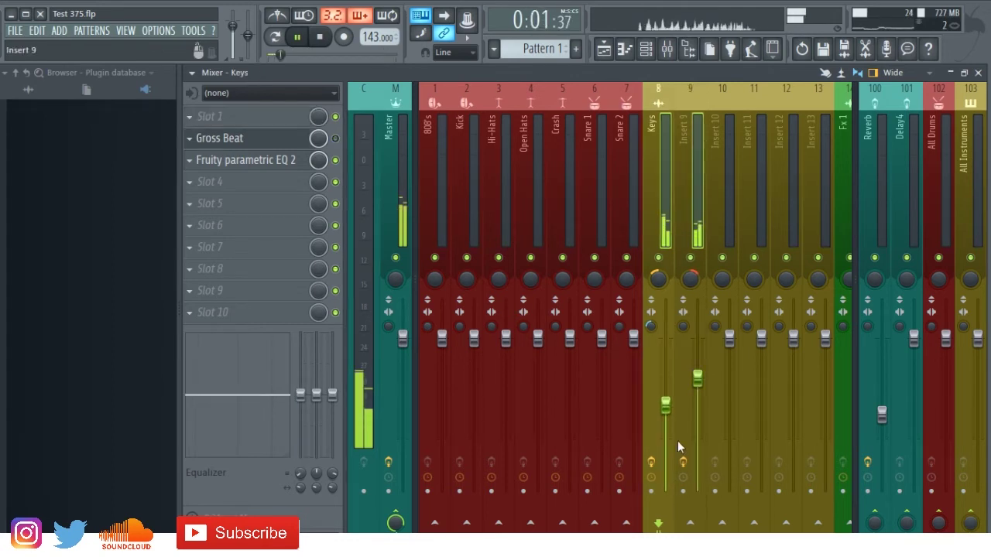
pyautogui.moveTo(665, 403); pyautogui.dragTo(665, 397)
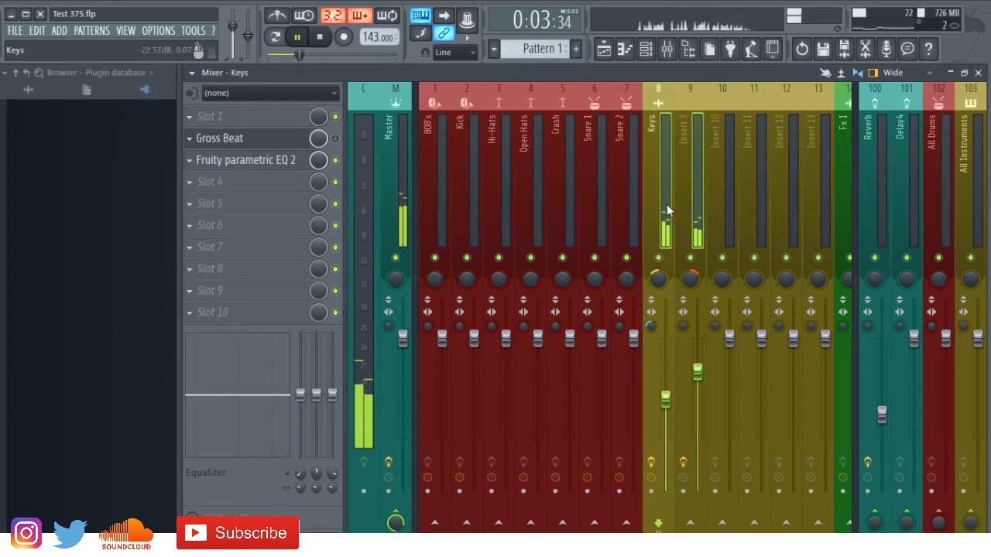
# Load the Hi-Hats (3) score from Hi-Hats Kit 1 of the Crismaejorbeats Hi-Hats (Midi) scores onto the Hi-Hats row of the channel rack.
pyautogui.click(604, 49)
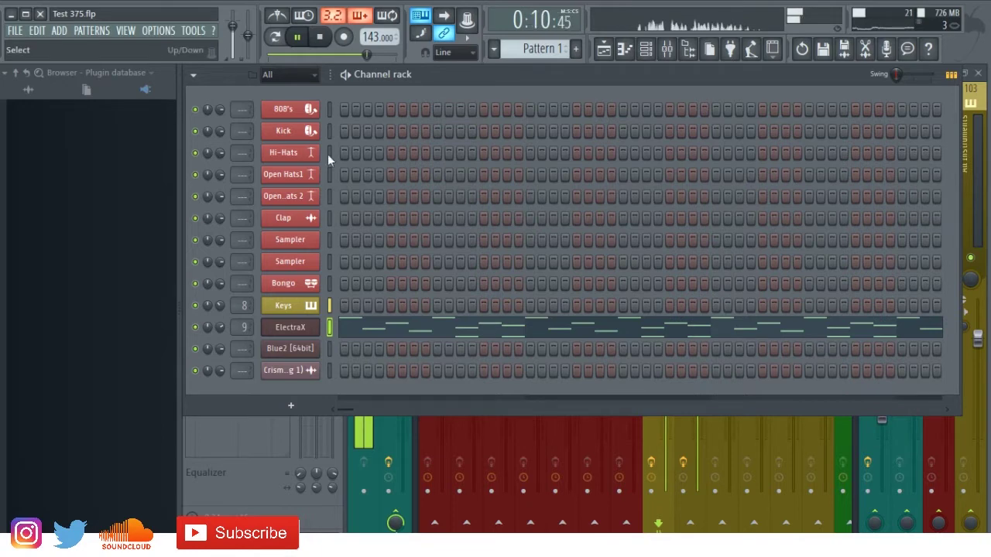
pyautogui.click(28, 91)
pyautogui.moveTo(1, 149); pyautogui.dragTo(11, 513)
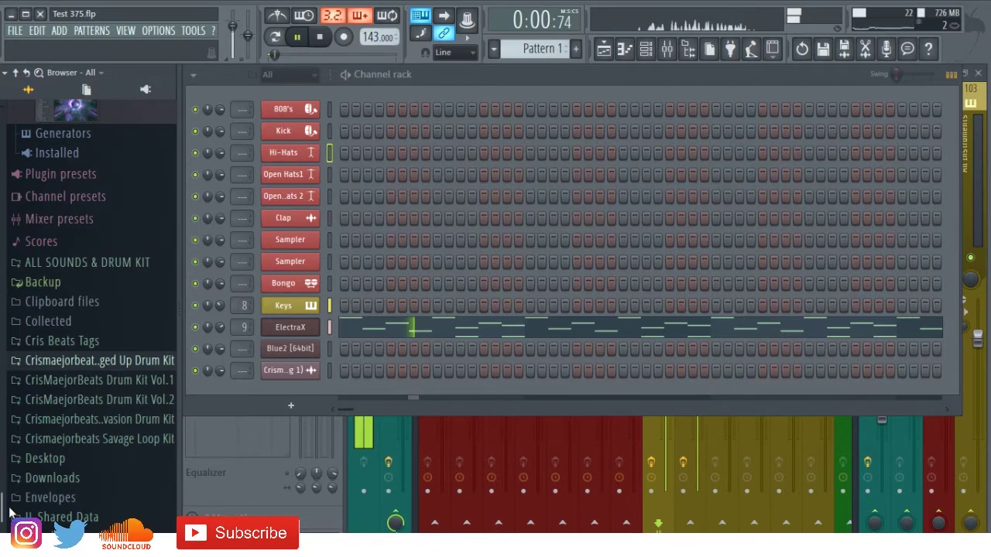
pyautogui.click(41, 241)
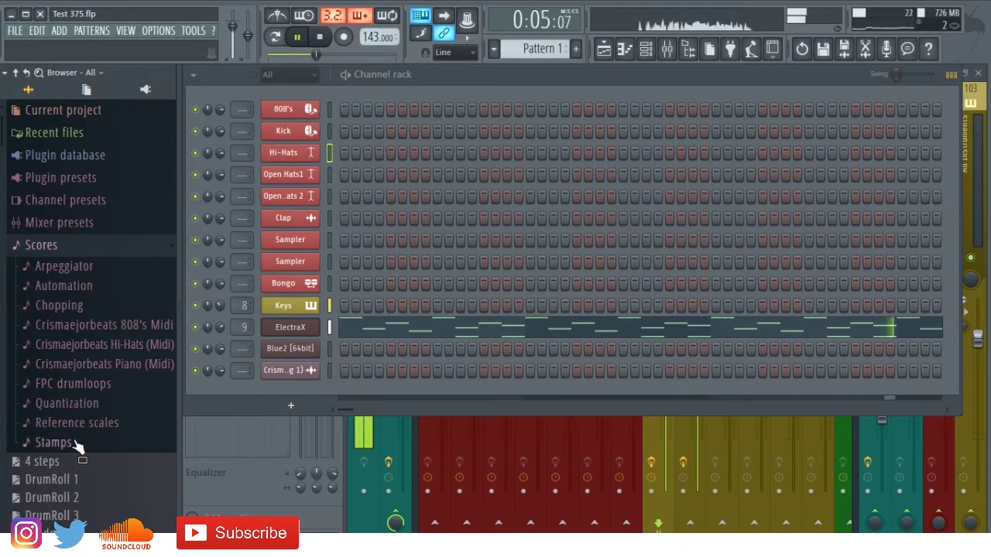
pyautogui.click(87, 345)
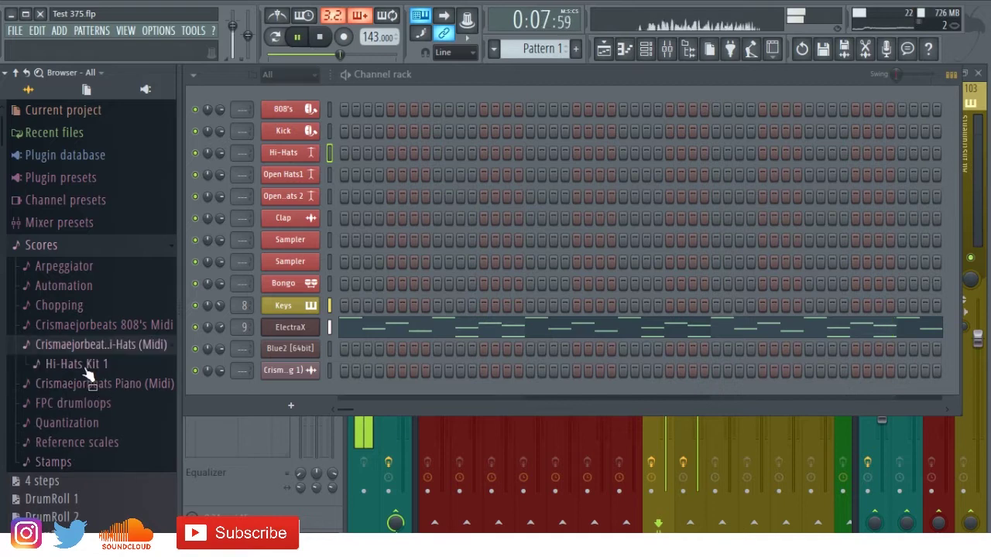
pyautogui.click(77, 364)
pyautogui.scroll(-3, 114, 334)
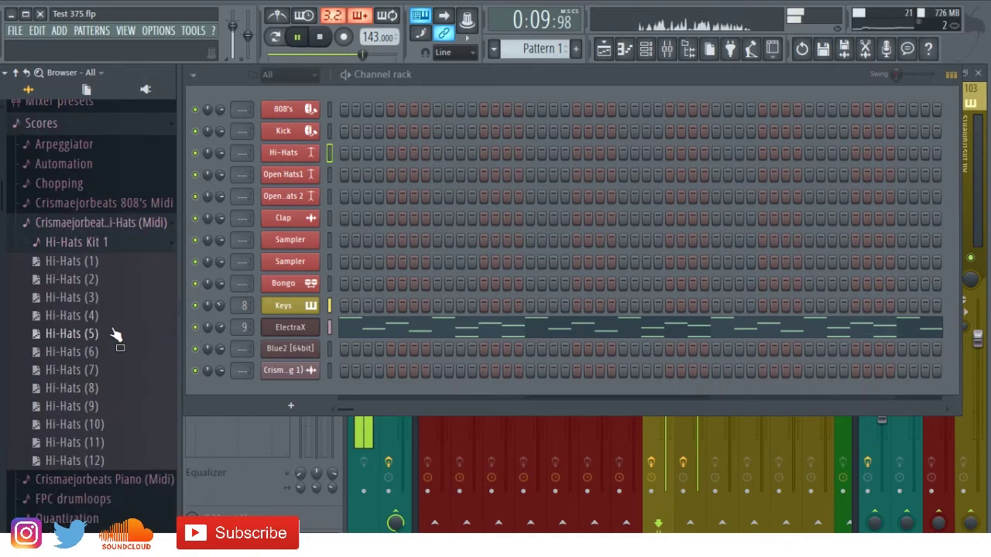
pyautogui.moveTo(124, 297); pyautogui.dragTo(292, 156)
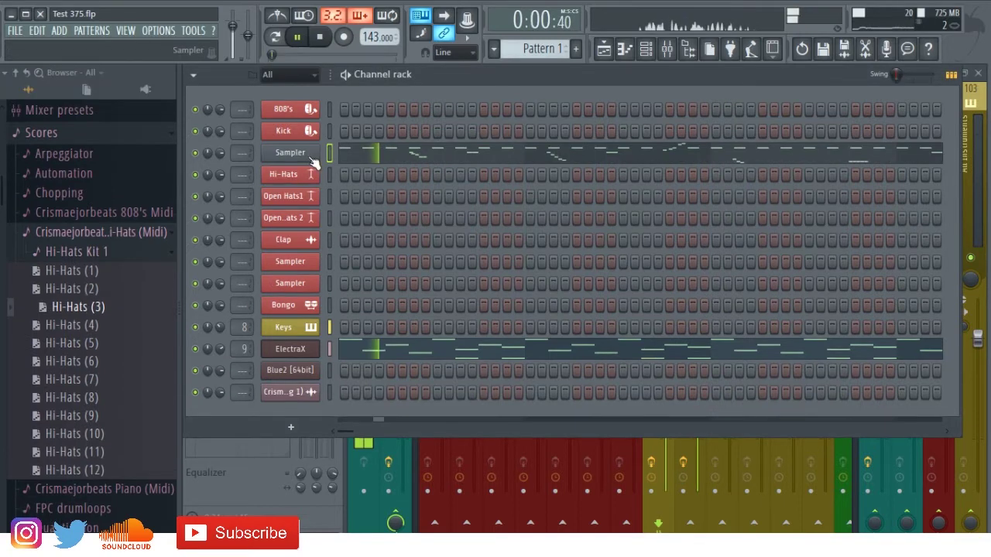
# Cut the loaded note pattern from the new Sampler channel and paste it into the Hi-Hats channel.
pyautogui.rightClick(311, 159)
pyautogui.click(444, 154)
pyautogui.rightClick(309, 176)
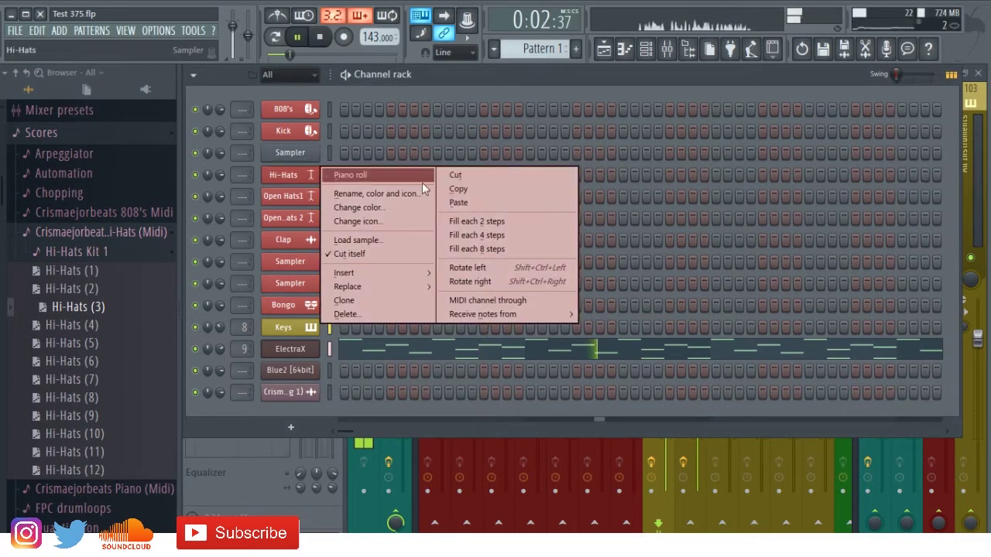
pyautogui.click(456, 202)
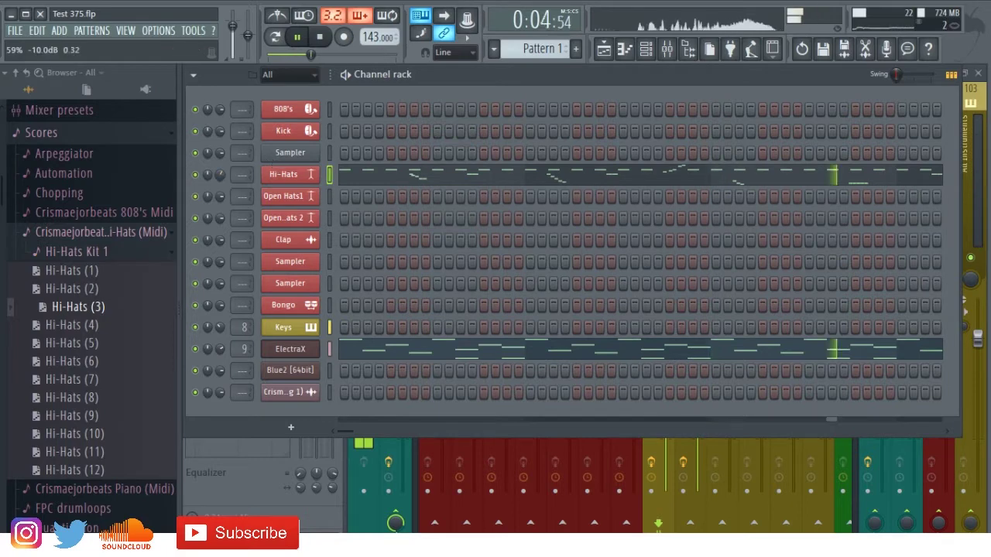
# Delete the emptied Sampler channel above Hi-Hats and collapse the Crismaejorbeats Hi-Hats (Midi) folder in the browser.
pyautogui.rightClick(283, 154)
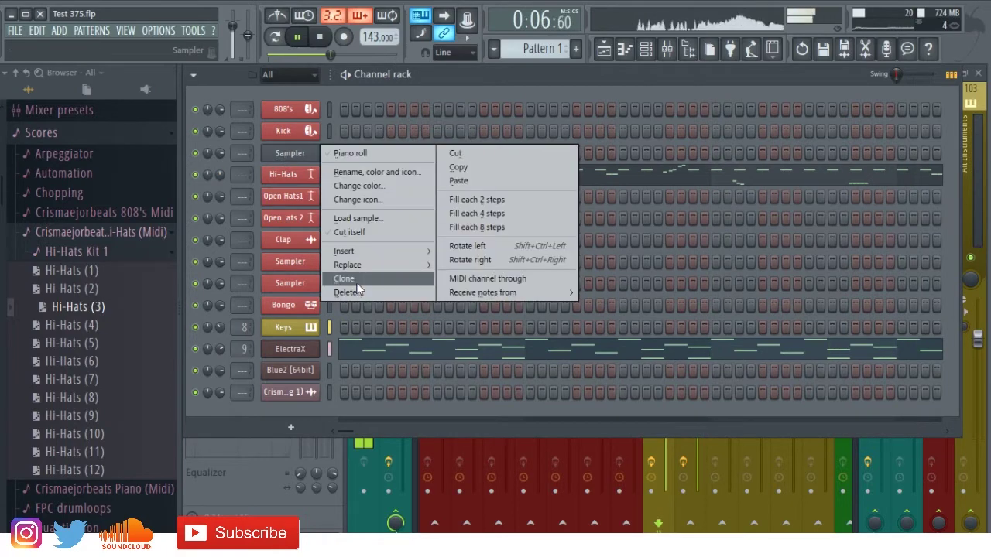
pyautogui.click(351, 293)
pyautogui.press('Return')
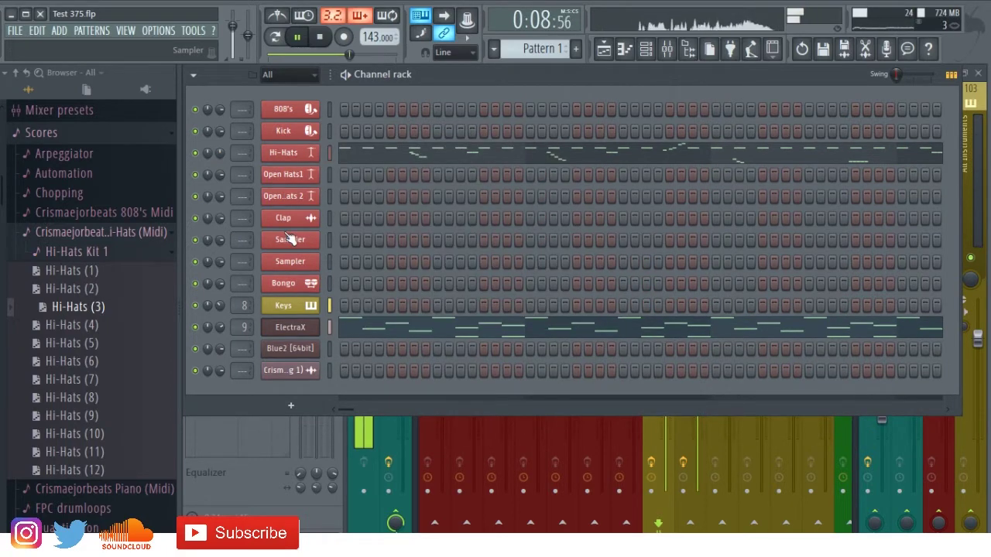
pyautogui.click(100, 232)
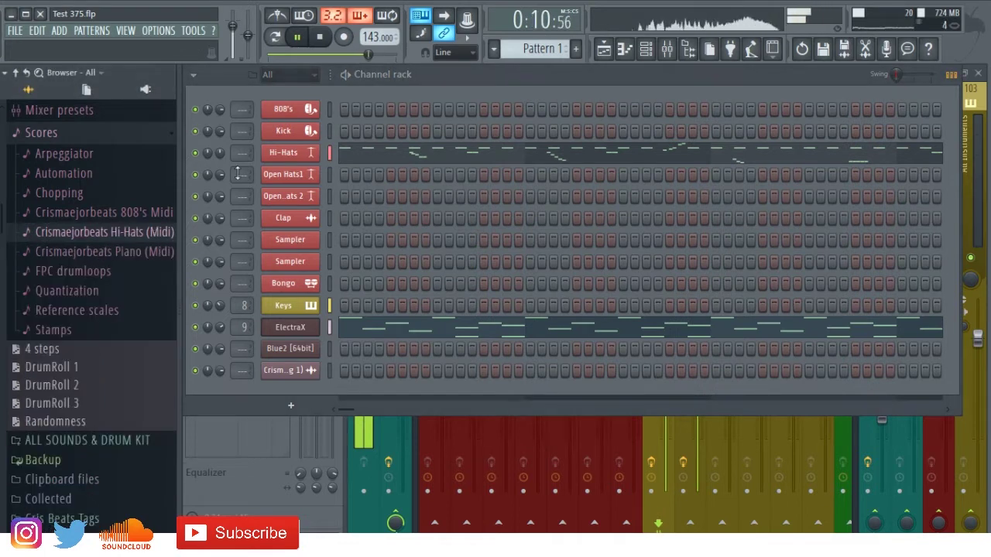
# Lower the Hi-Hats channel volume and route the channel to mixer track 3.
pyautogui.moveTo(220, 153); pyautogui.dragTo(220, 182)
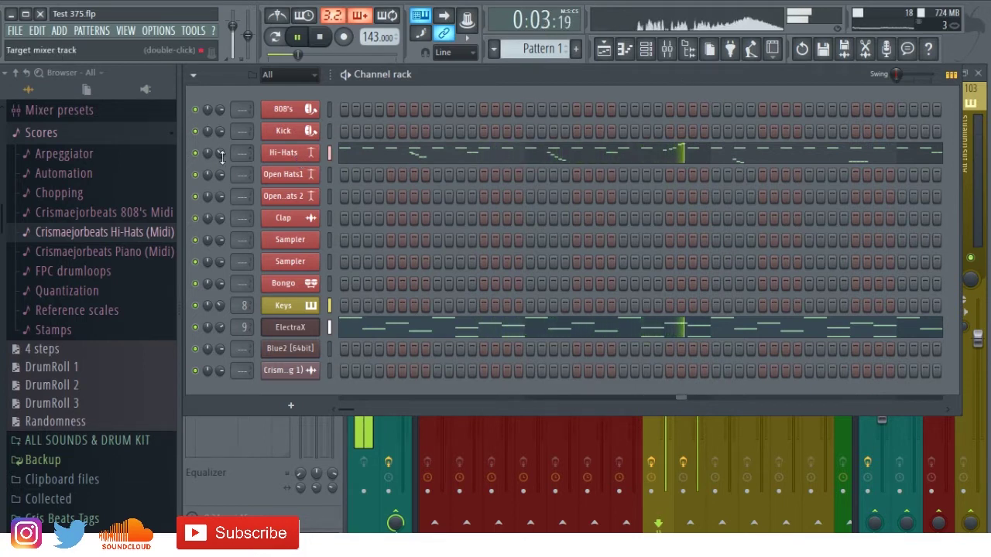
pyautogui.scroll(3, 241, 153)
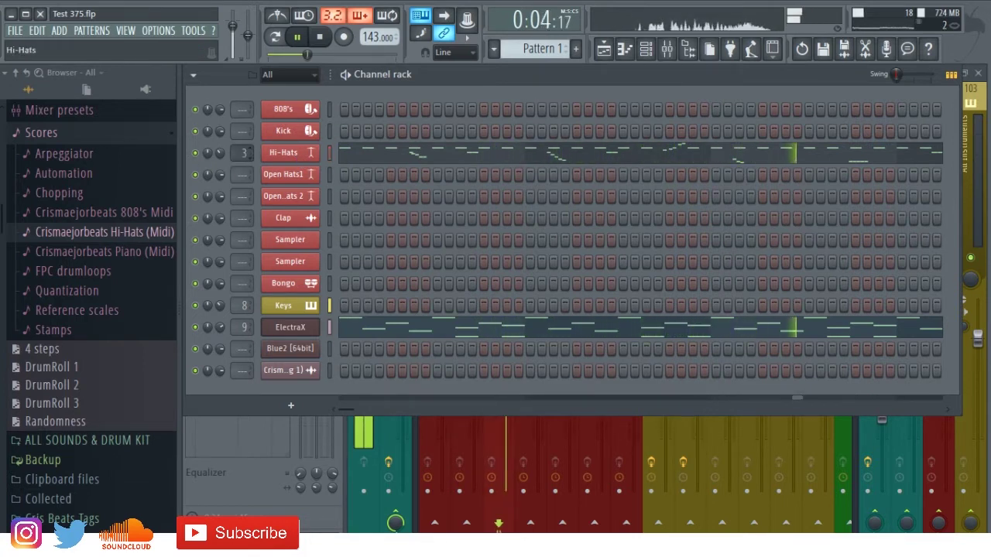
# Add Fruity Parametric EQ 2 to the Hi-Hats mixer track and shape band 1 into a steep low cut.
pyautogui.click(666, 51)
pyautogui.click(304, 134)
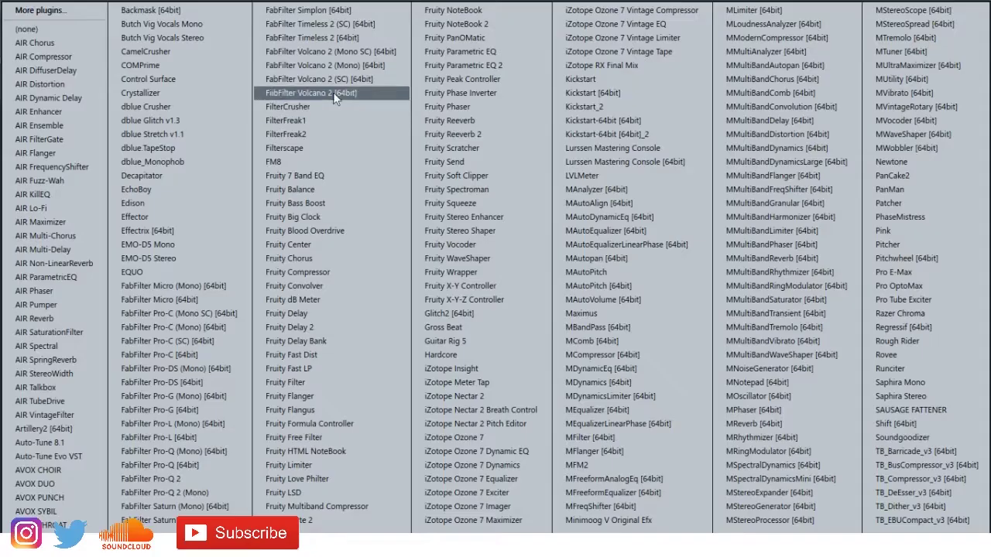
pyautogui.click(462, 66)
pyautogui.moveTo(257, 257); pyautogui.dragTo(316, 320)
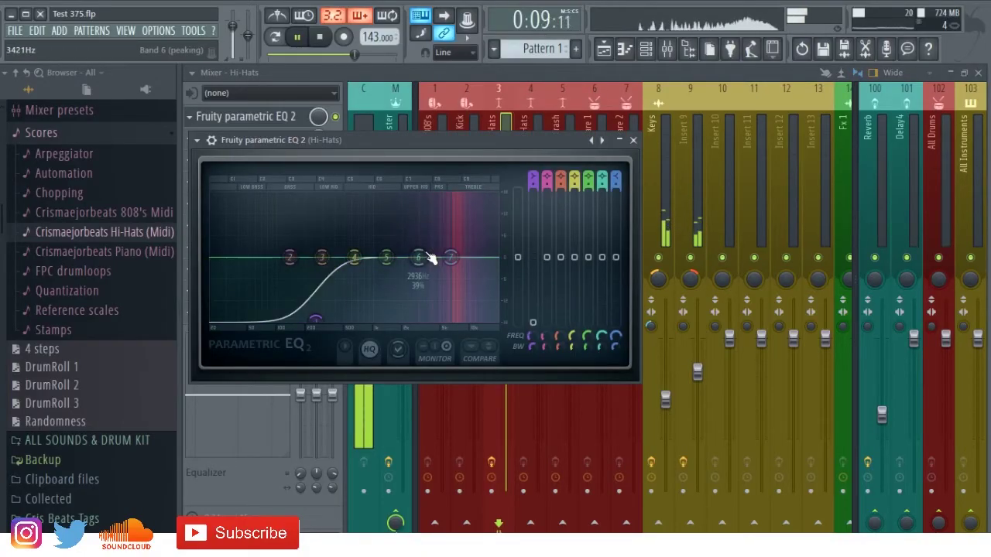
pyautogui.moveTo(534, 185); pyautogui.dragTo(533, 155)
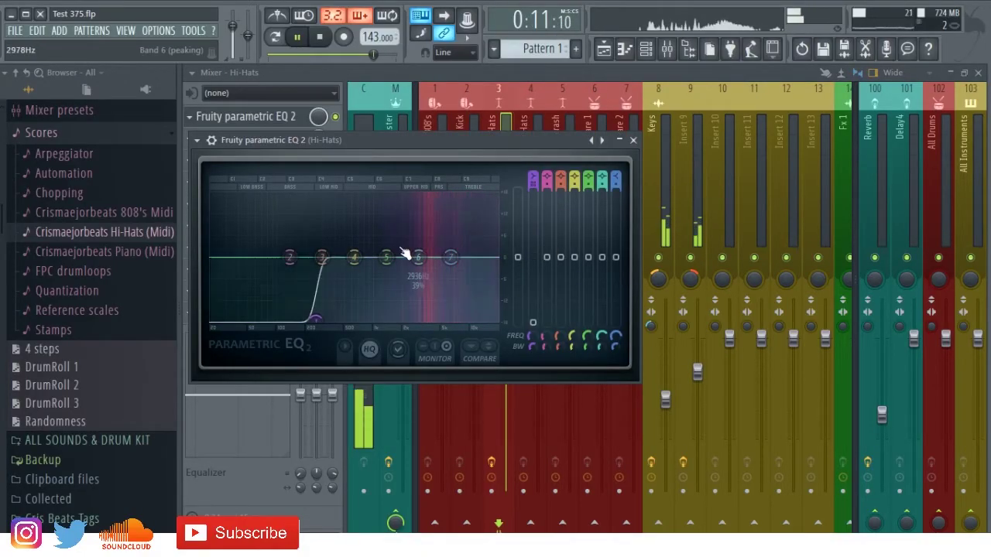
pyautogui.moveTo(316, 319); pyautogui.dragTo(333, 320)
# Shape band 7 into a steep high cut at the upper treble and nudge the low cut slightly higher.
pyautogui.moveTo(451, 257); pyautogui.dragTo(483, 315)
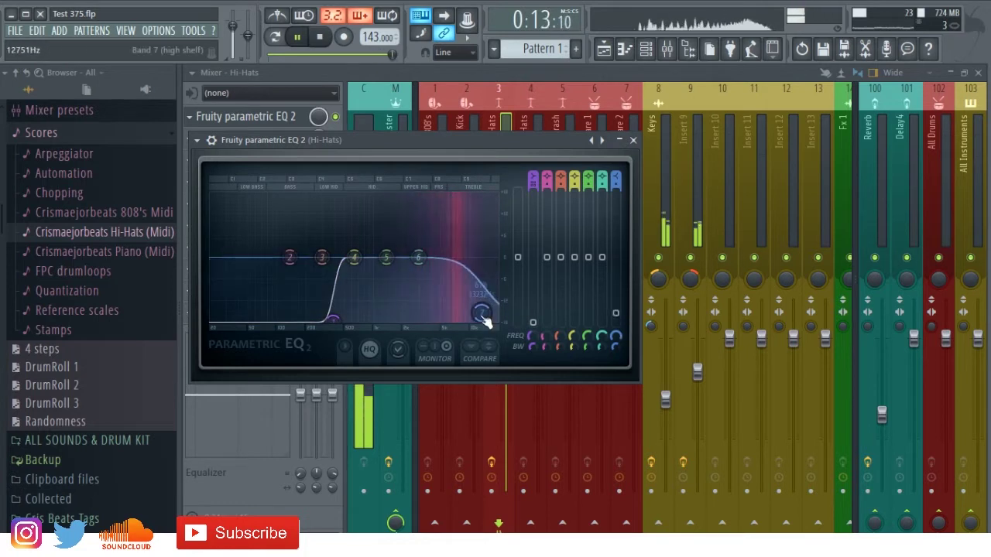
pyautogui.moveTo(616, 185); pyautogui.dragTo(616, 156)
pyautogui.moveTo(482, 314); pyautogui.dragTo(483, 320)
pyautogui.moveTo(334, 318); pyautogui.dragTo(338, 319)
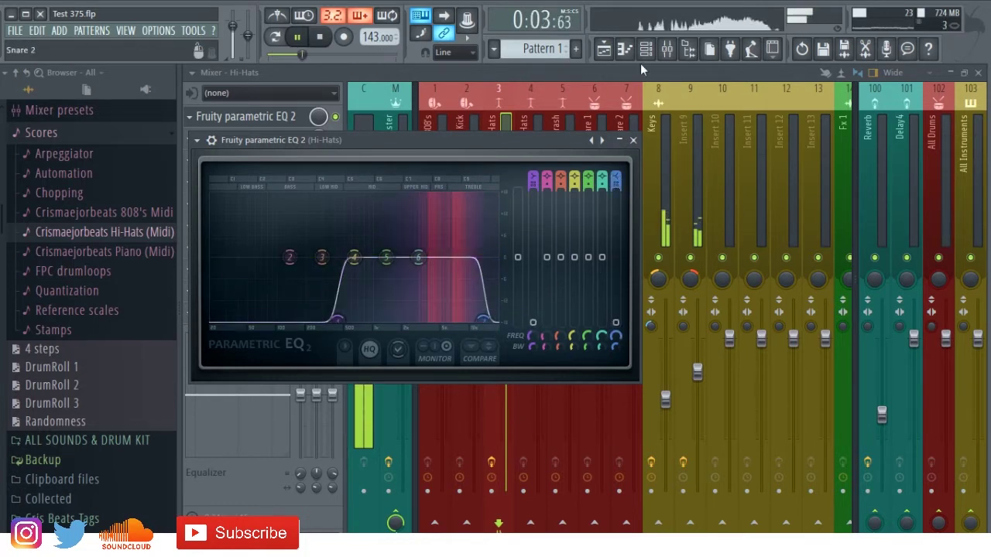
# Set the Hi-Hats sample's fade-out to about 30% in its channel settings.
pyautogui.press('F6')
pyautogui.click(283, 152)
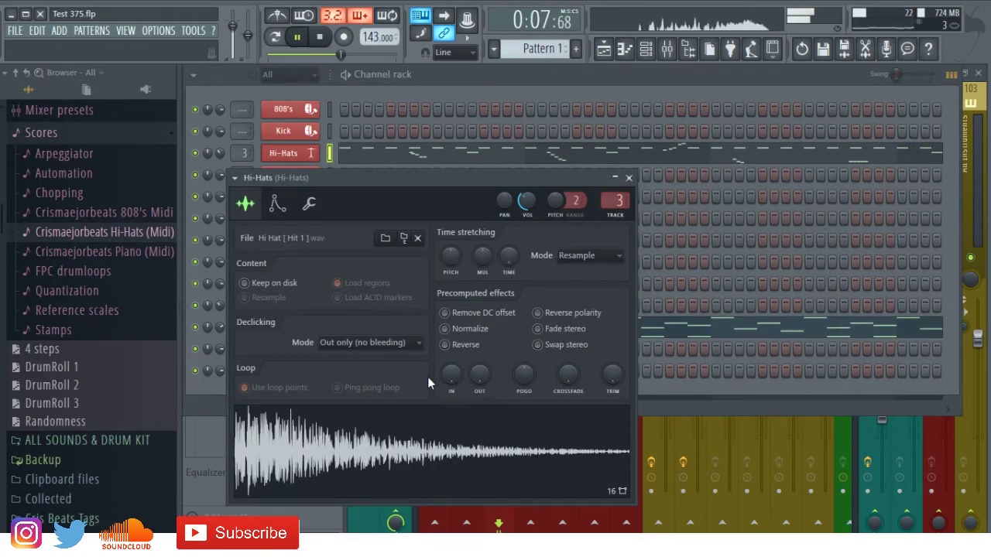
pyautogui.moveTo(478, 374); pyautogui.dragTo(479, 360)
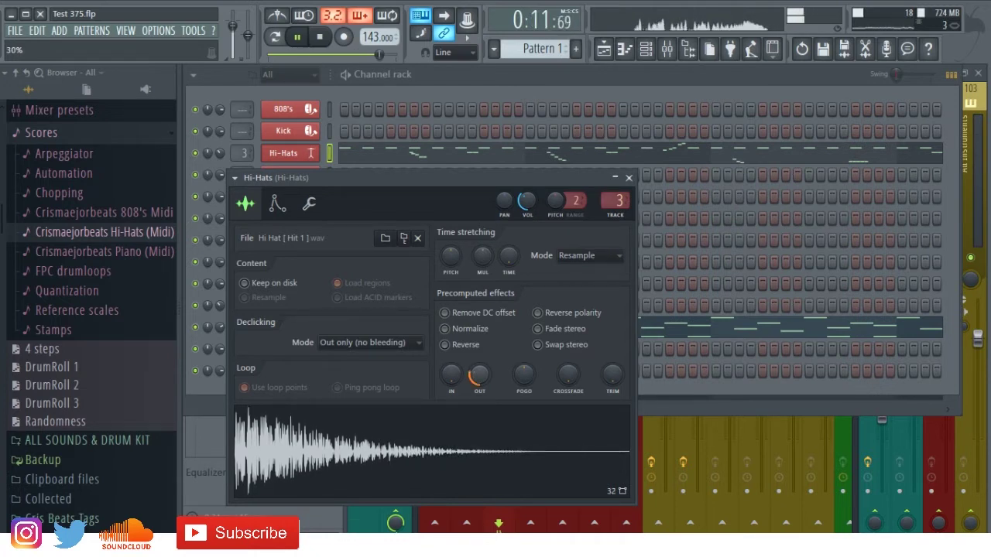
pyautogui.rightClick(511, 260)
pyautogui.click(362, 228)
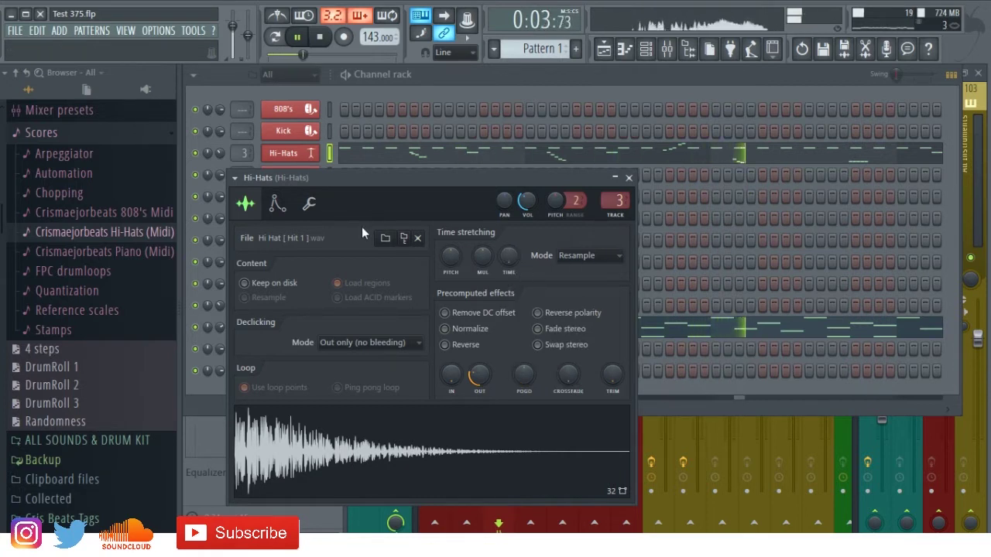
# Bring the Hi-Hats volume envelope's release down to zero and reduce the sample's fade-out slightly.
pyautogui.click(277, 204)
pyautogui.moveTo(297, 346); pyautogui.dragTo(347, 375)
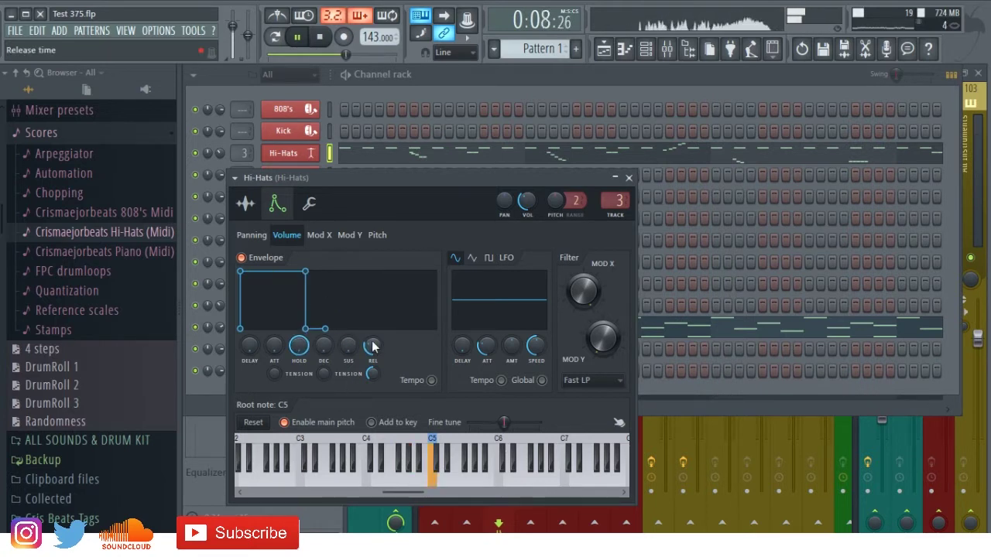
pyautogui.click(246, 204)
pyautogui.moveTo(475, 379); pyautogui.dragTo(477, 381)
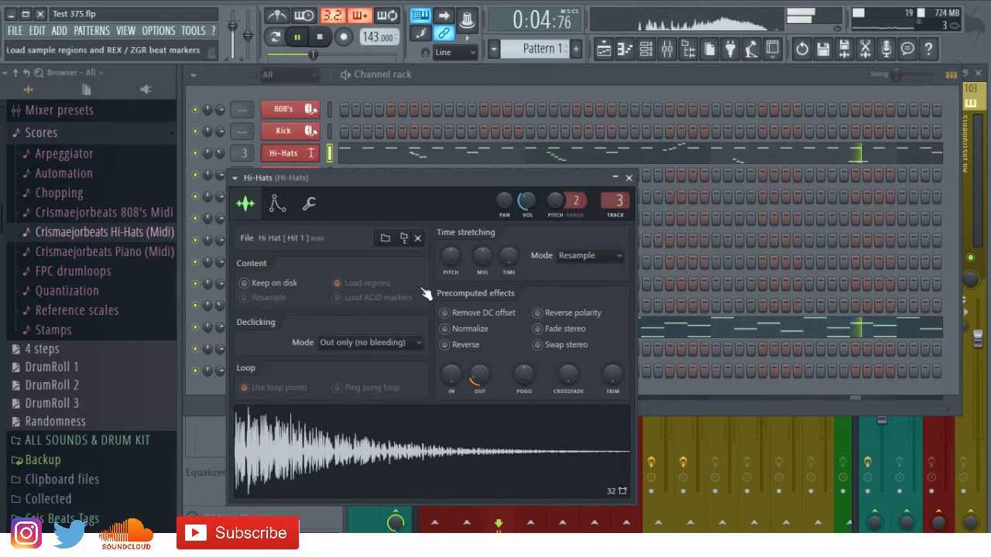
pyautogui.click(277, 203)
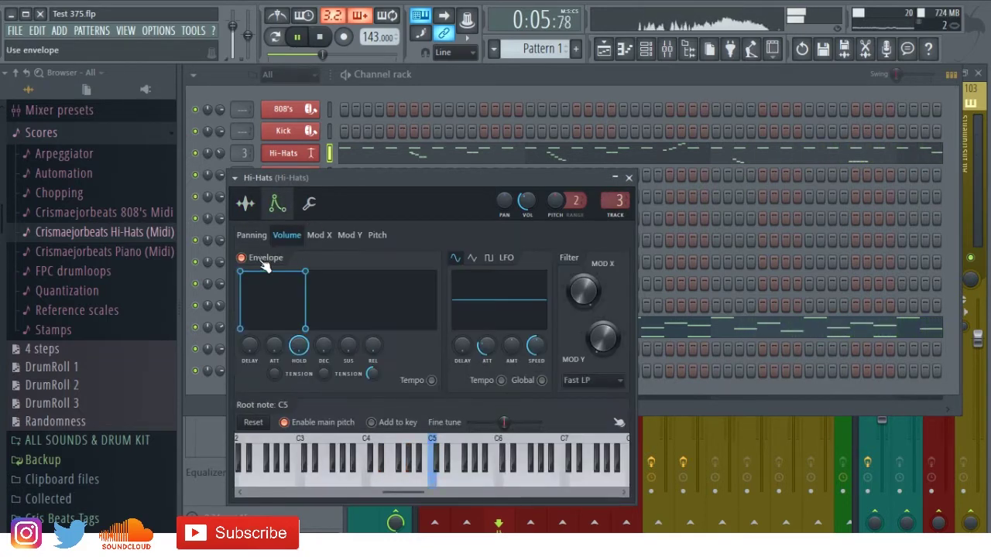
pyautogui.click(309, 203)
pyautogui.click(246, 203)
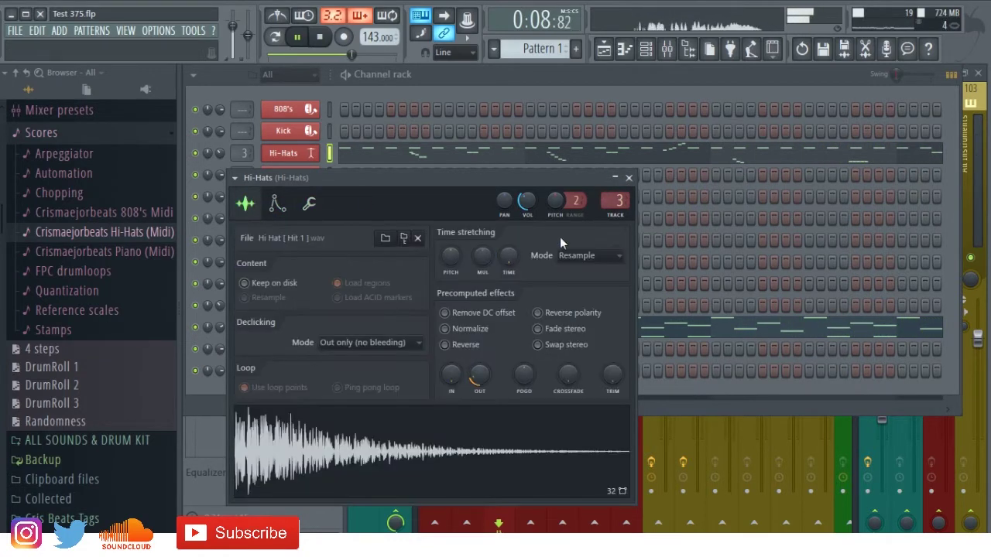
pyautogui.click(629, 178)
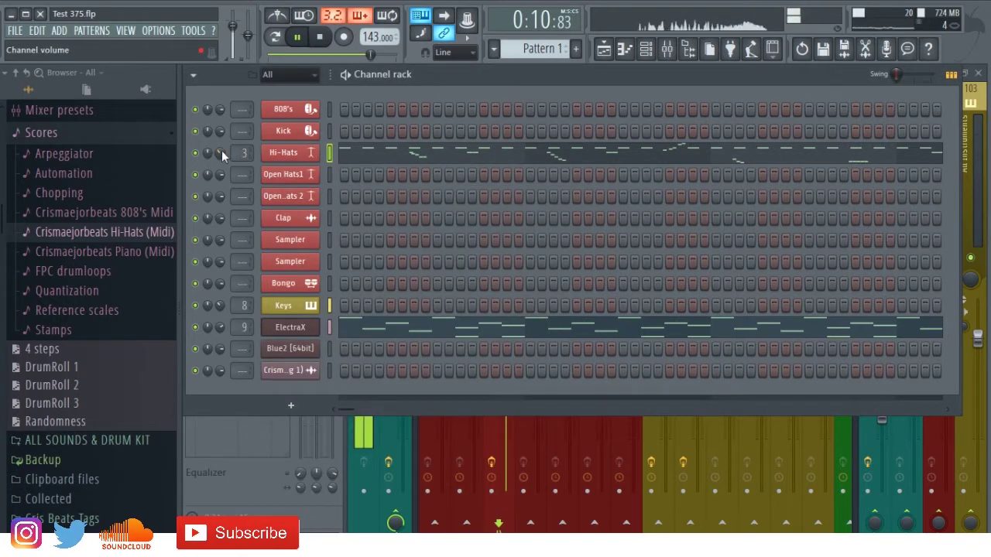
# Stop playback, audition the Open Hats1 channel and check its settings for a loaded sample.
pyautogui.click(342, 175)
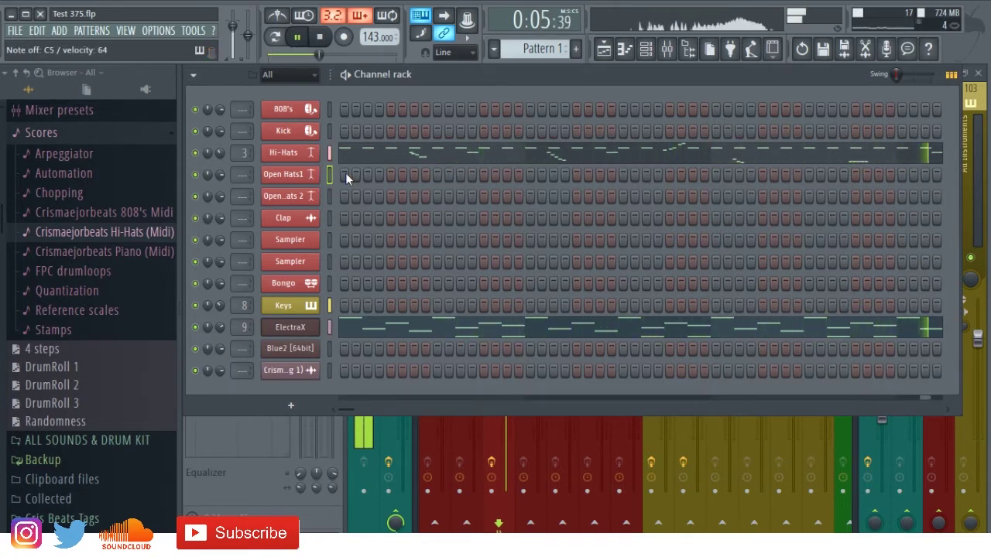
pyautogui.doubleClick(329, 175)
pyautogui.press('space')
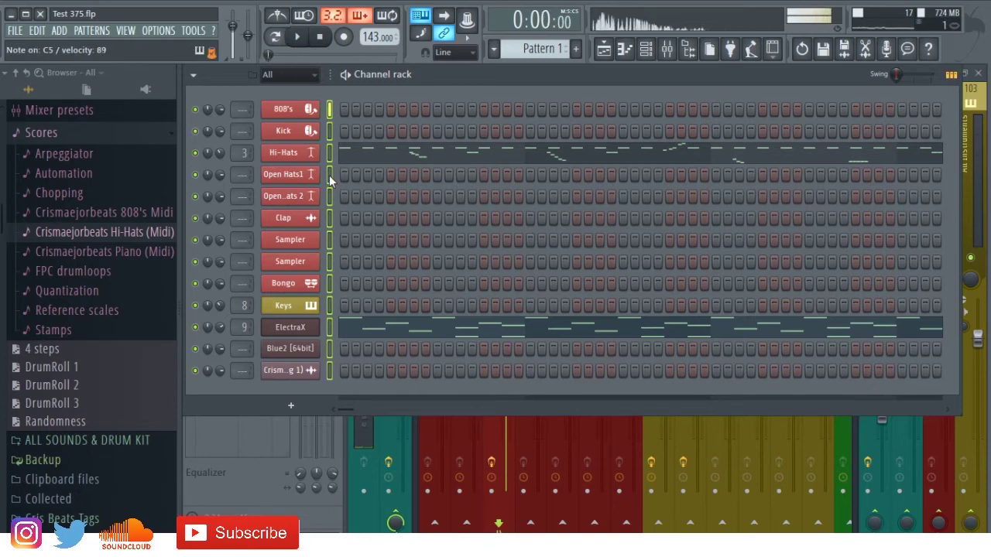
pyautogui.click(329, 176)
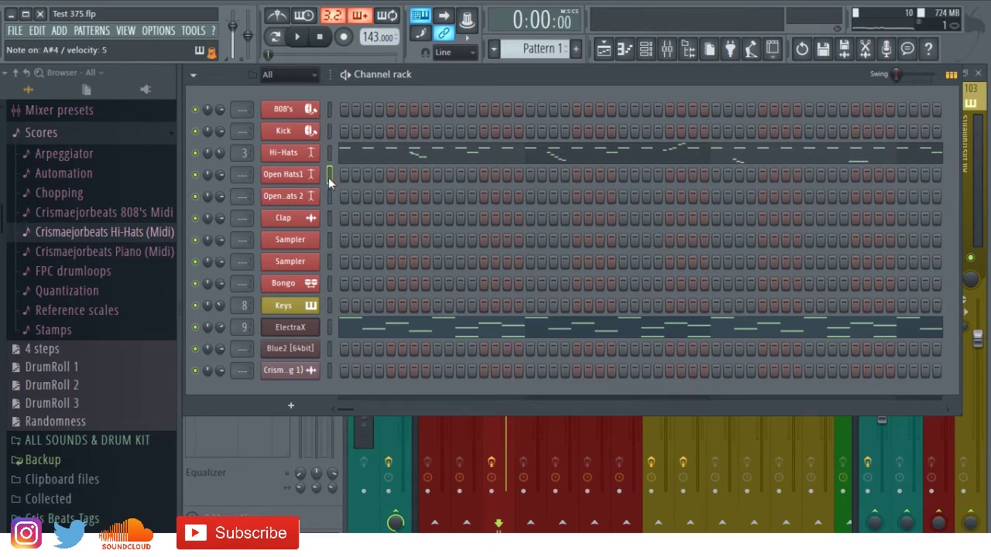
pyautogui.click(303, 187)
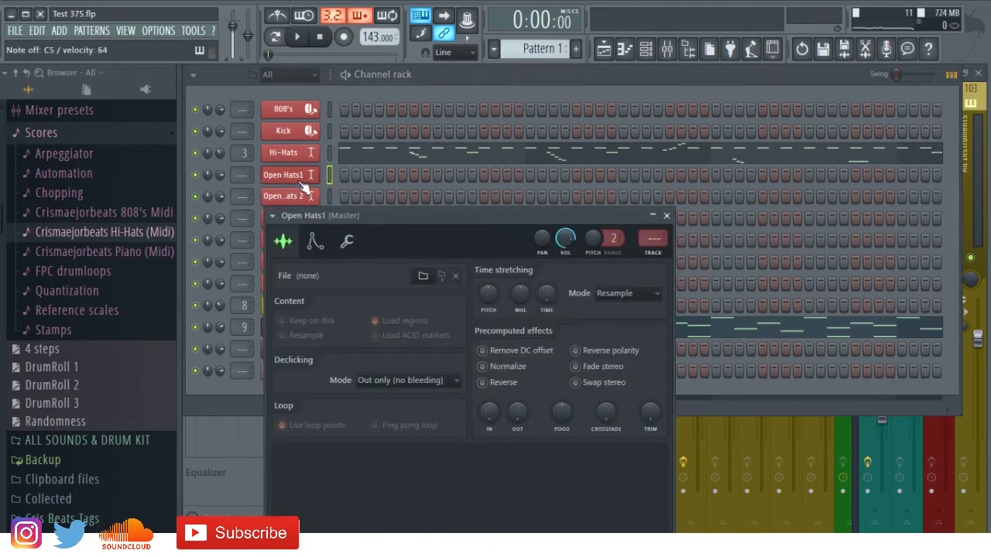
pyautogui.click(329, 175)
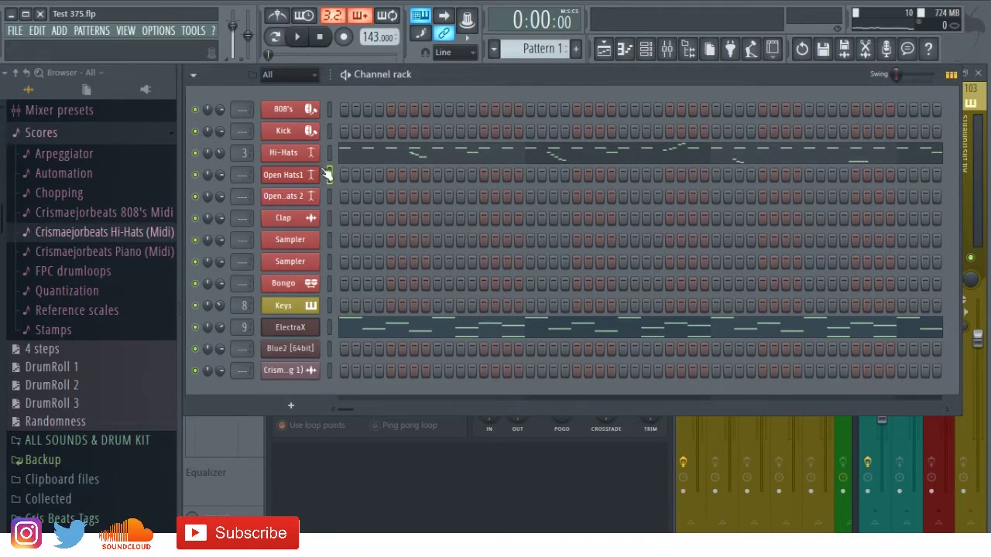
# Normalize the Open Hats 2 sample and give it a moderate fade-out.
pyautogui.click(308, 197)
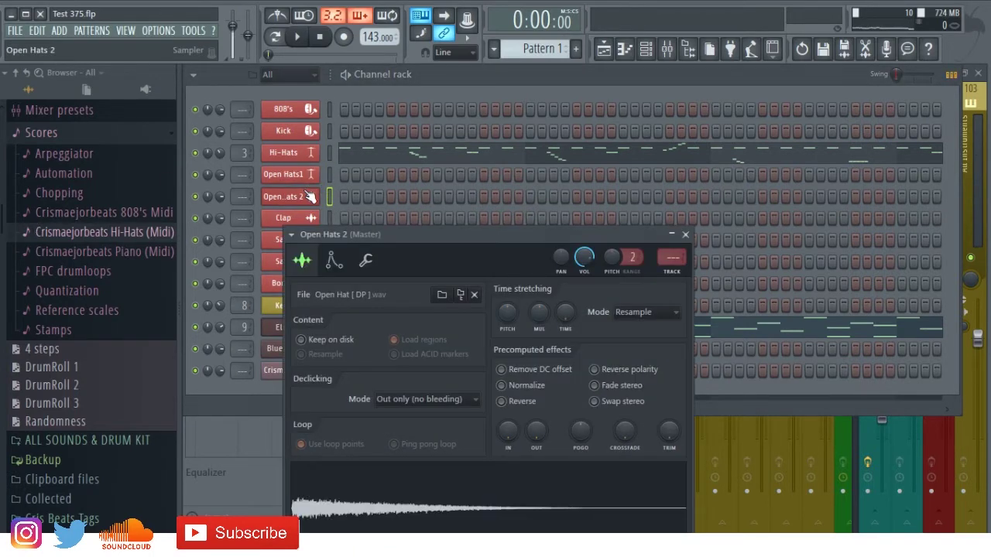
pyautogui.click(513, 389)
pyautogui.moveTo(536, 431); pyautogui.dragTo(535, 465)
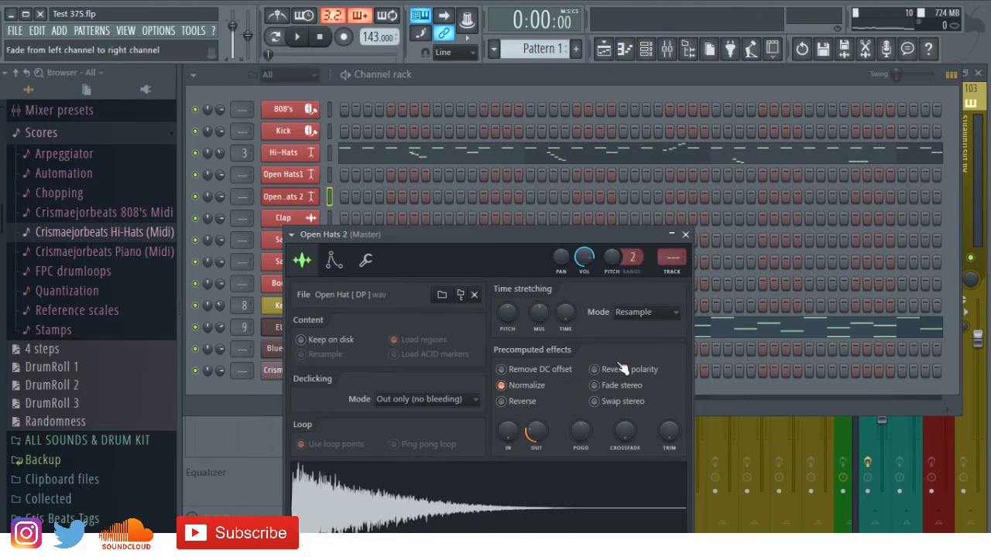
pyautogui.click(685, 234)
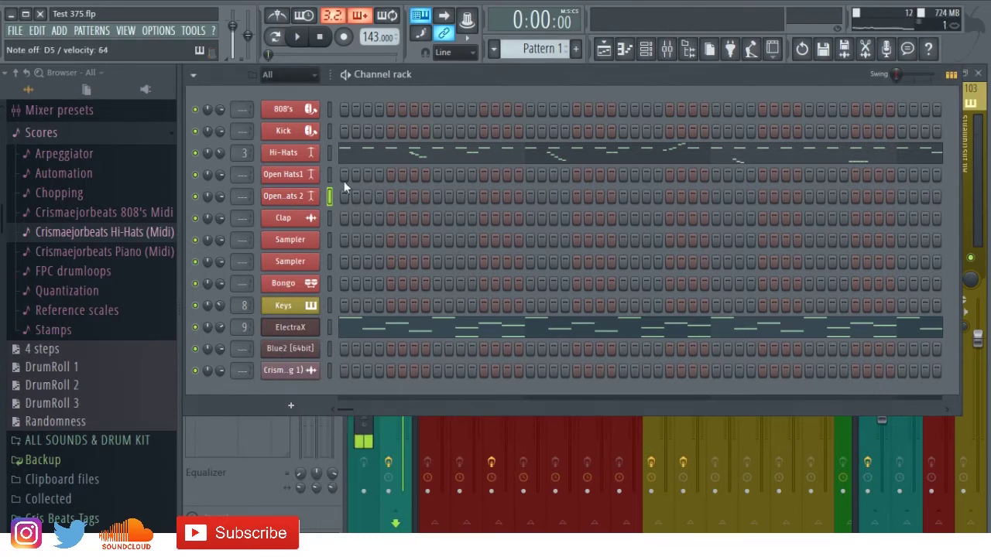
# Browse the drum kits and audition the Hi Hats samples in CrisMaejorBeats Drum Kit Vol.2.
pyautogui.scroll(-6, 3, 209)
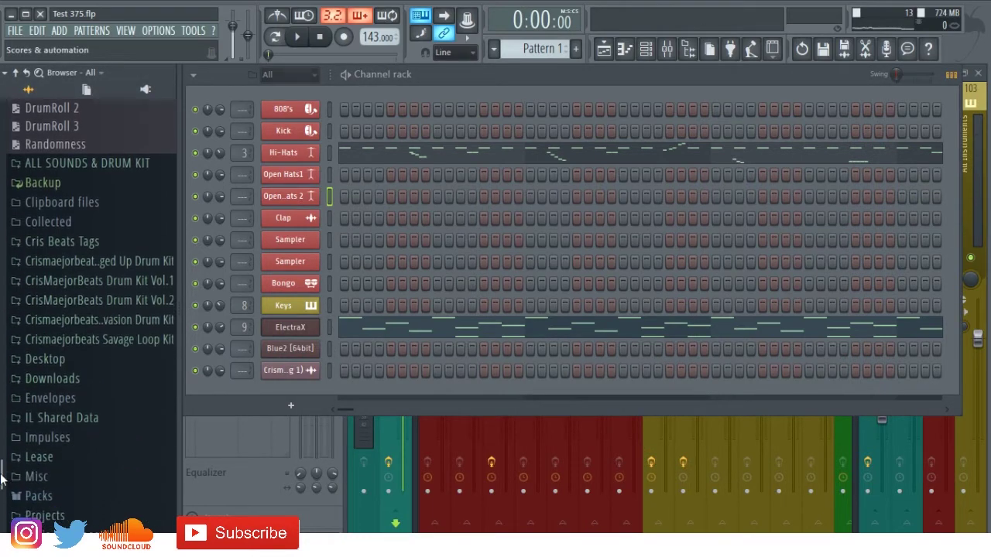
pyautogui.click(73, 260)
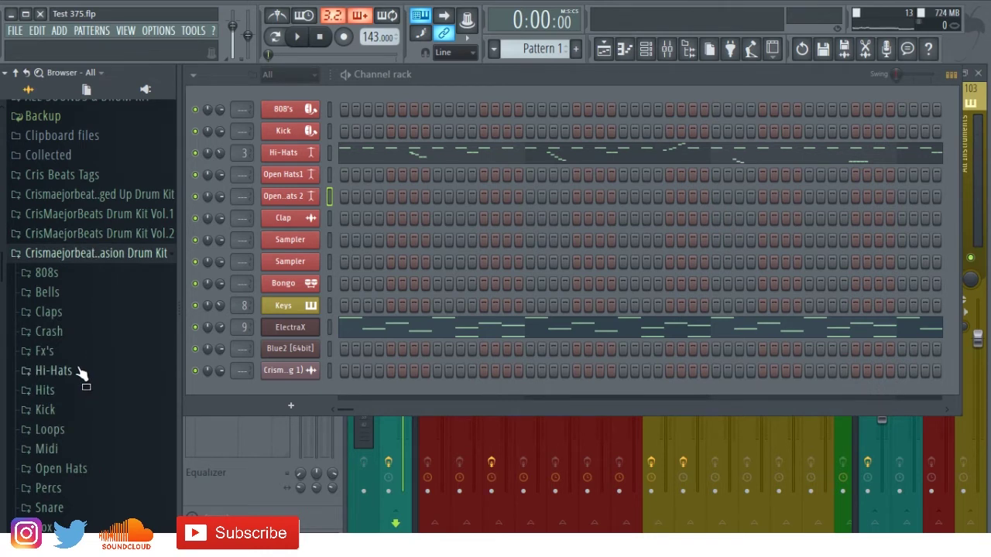
pyautogui.click(88, 236)
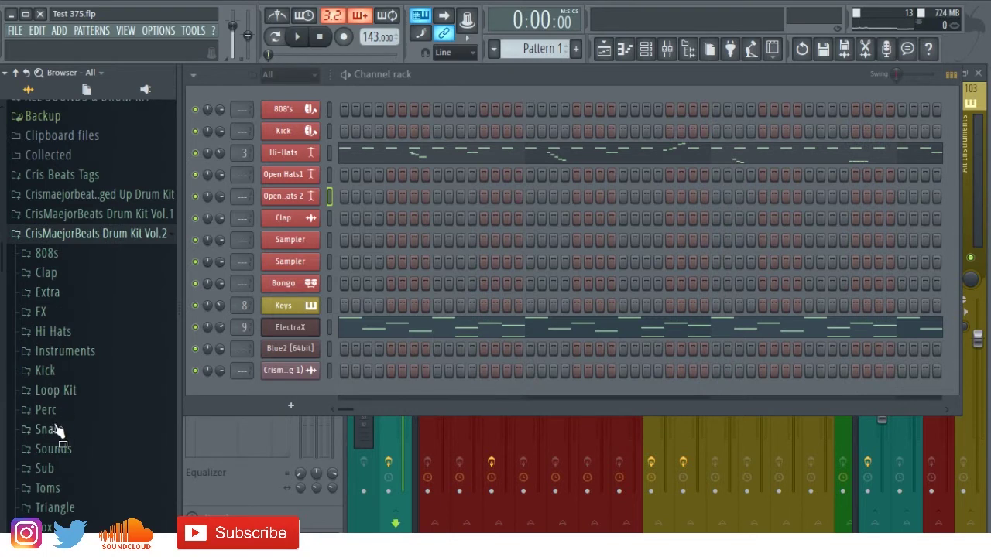
pyautogui.click(68, 337)
pyautogui.click(69, 350)
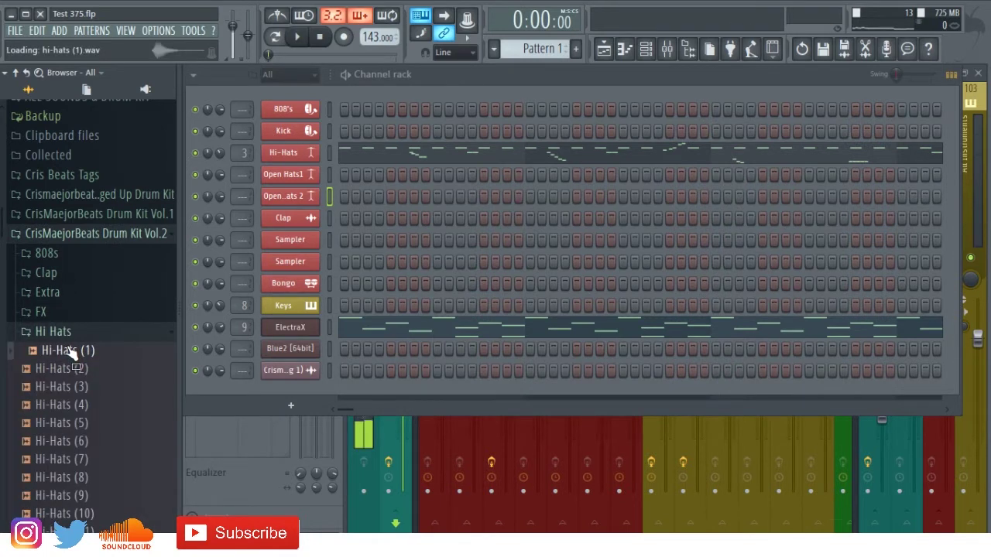
pyautogui.press('Down')
pyautogui.press('Down')
pyautogui.press('Down')
pyautogui.press('Down')
pyautogui.press('Down')
pyautogui.press('Down')
pyautogui.press('Down')
pyautogui.press('Down')
pyautogui.press('Down')
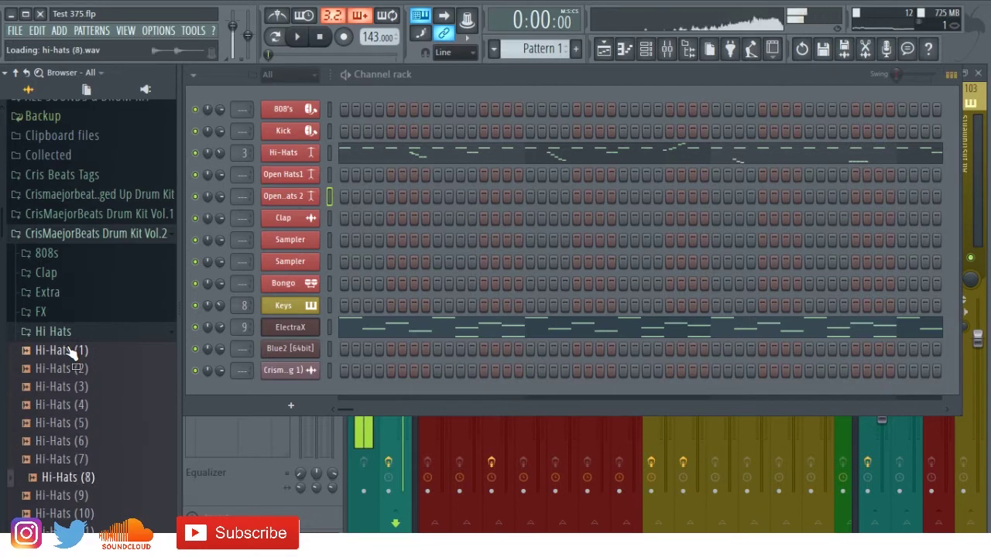
pyautogui.click(68, 340)
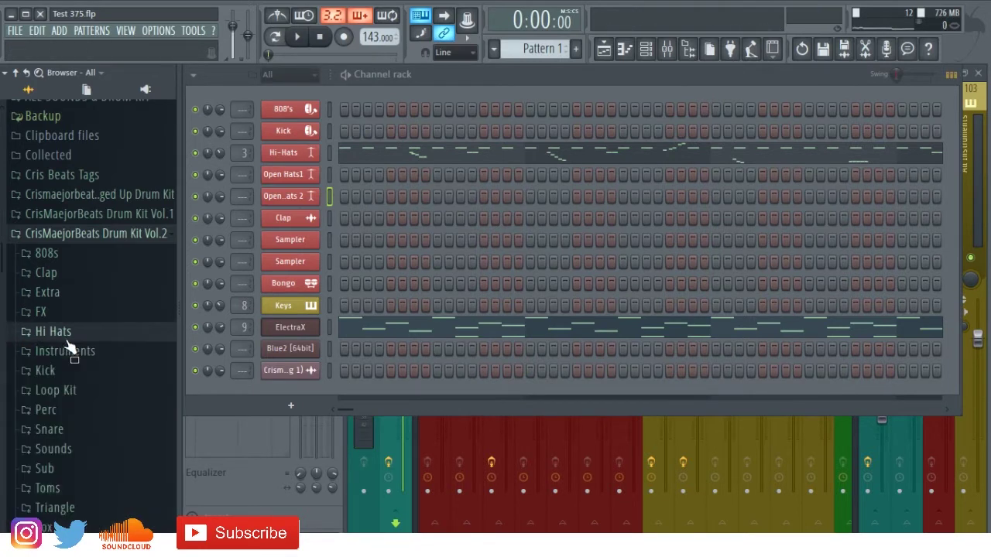
pyautogui.click(83, 233)
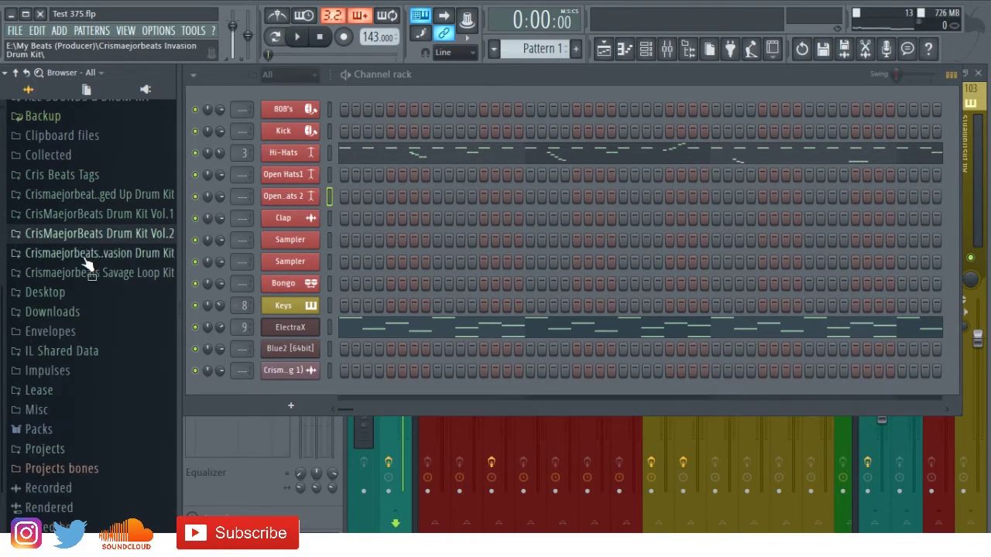
# Audition the Open Hats samples in the Crismaejorbeats Invasion Drum Kit.
pyautogui.click(90, 252)
pyautogui.click(68, 378)
pyautogui.click(68, 380)
pyautogui.click(69, 381)
pyautogui.click(72, 470)
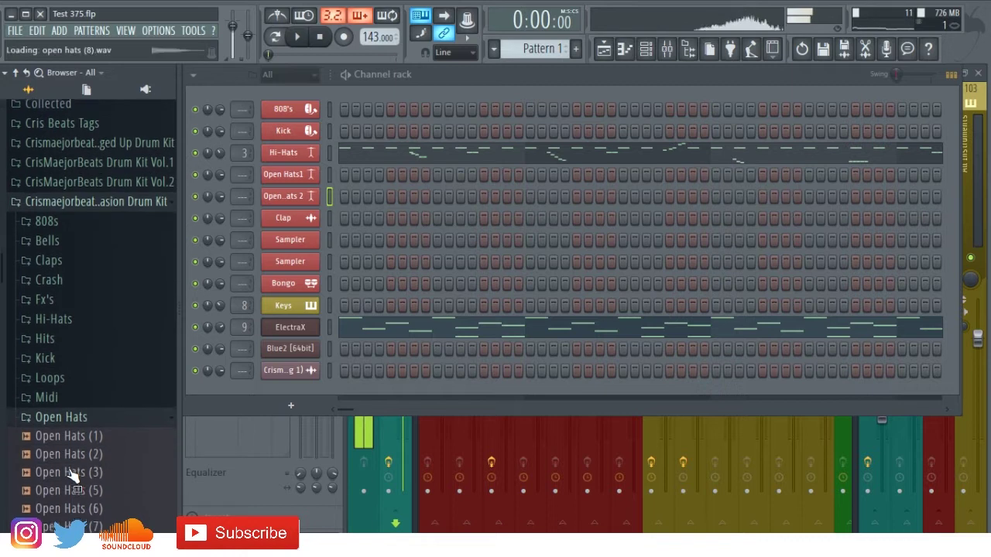
pyautogui.click(72, 474)
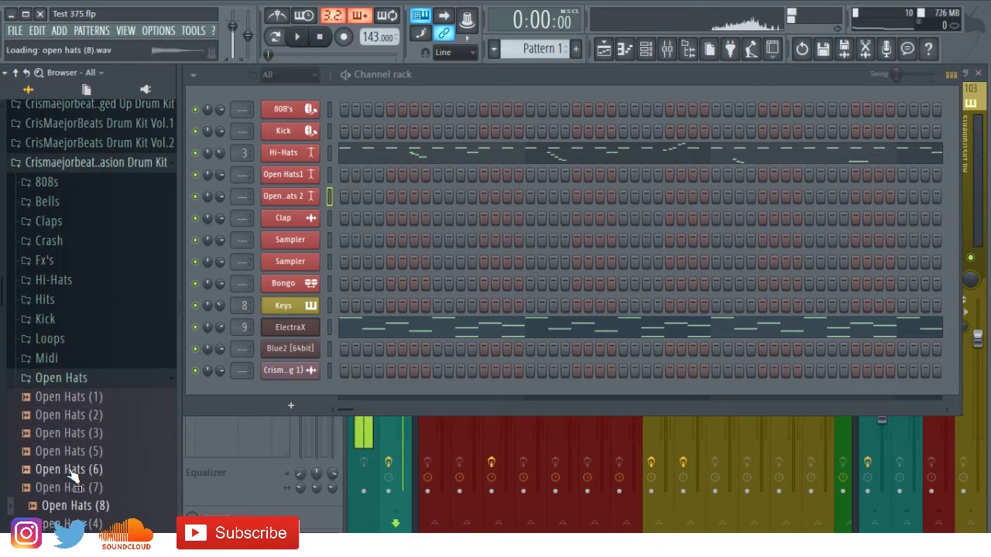
pyautogui.press('Up')
pyautogui.press('Up')
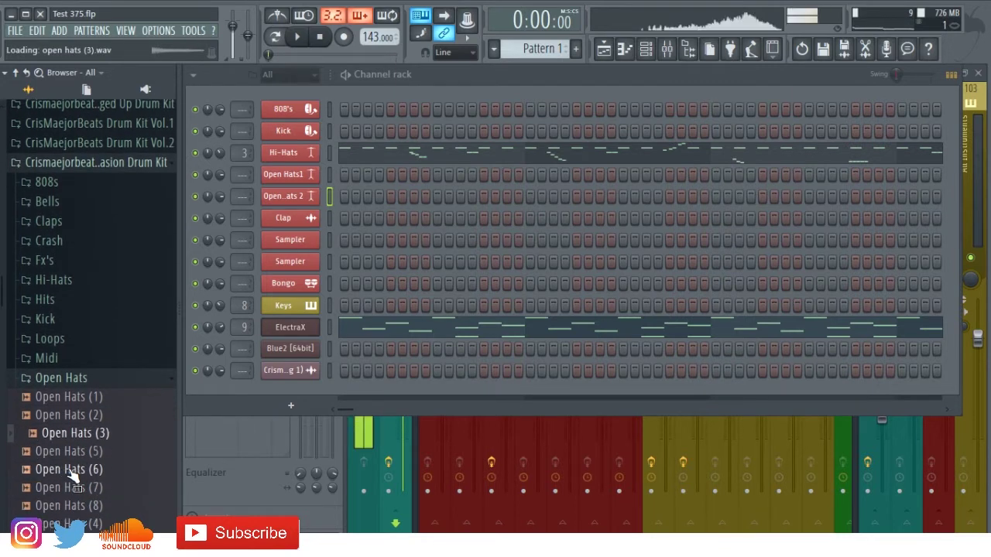
pyautogui.press('Up')
pyautogui.press('Up')
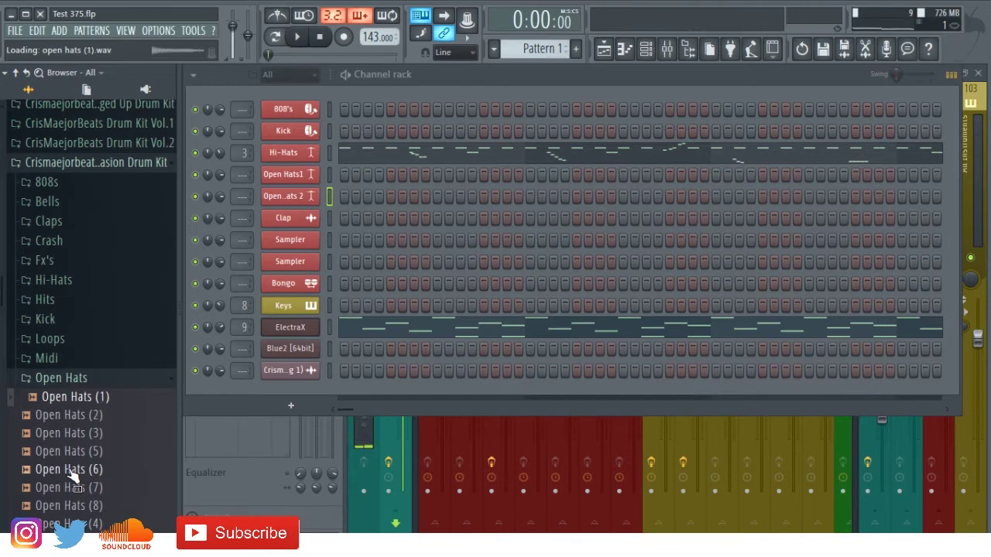
# Load CMB Open Hats from the HiHats folder of CrisMaejorBeats Drum Kit Vol.1 into the Open Hats1 channel and add a fade-out.
pyautogui.click(103, 124)
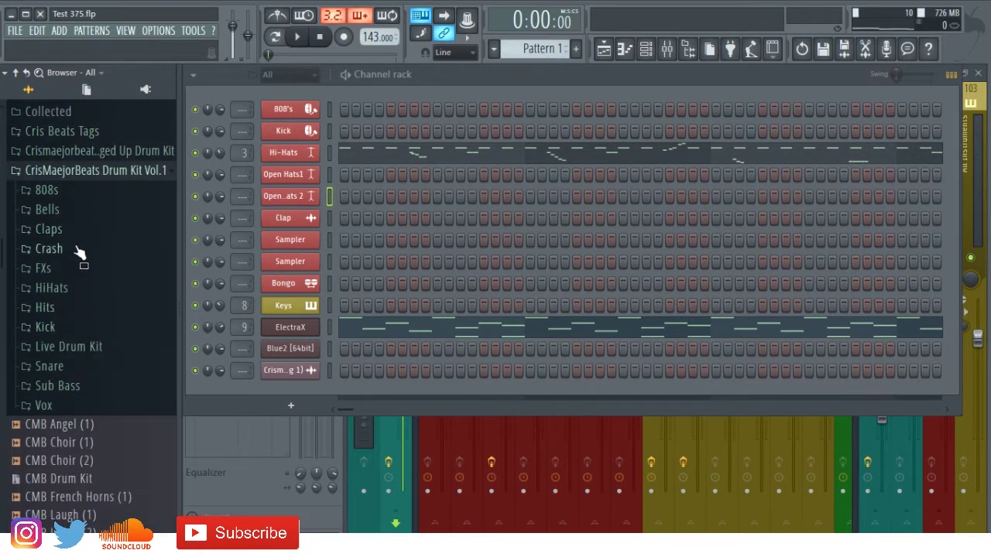
pyautogui.click(66, 292)
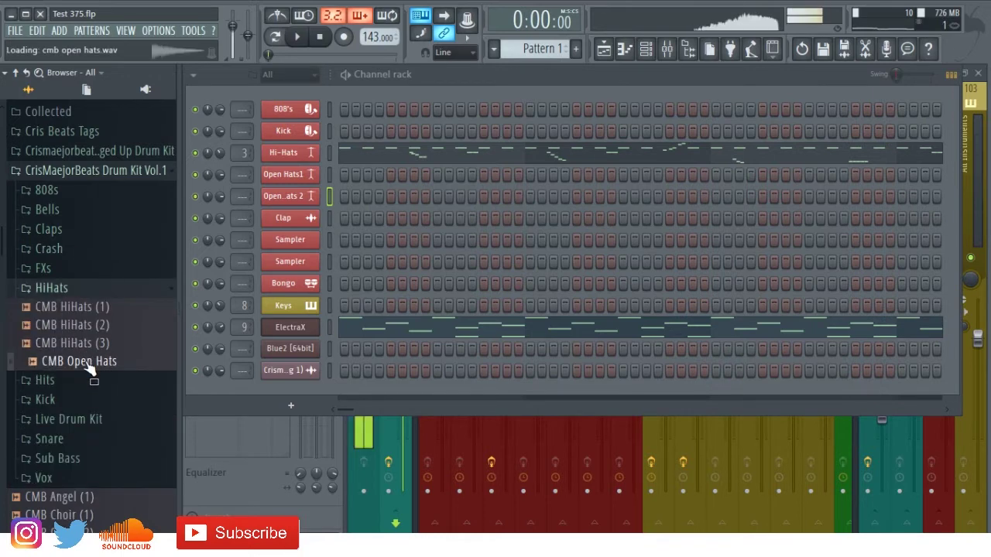
pyautogui.moveTo(90, 372); pyautogui.dragTo(172, 310)
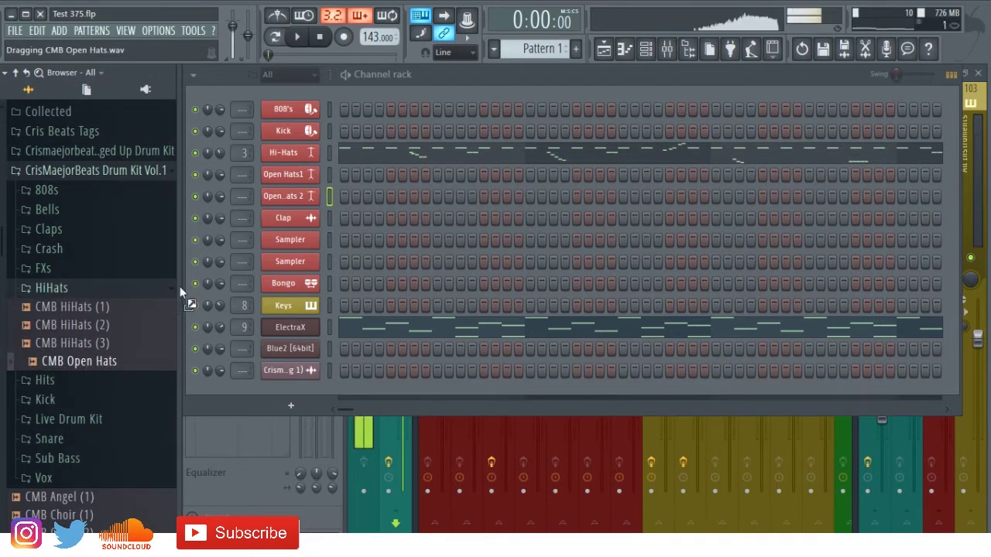
pyautogui.moveTo(251, 160); pyautogui.dragTo(264, 178)
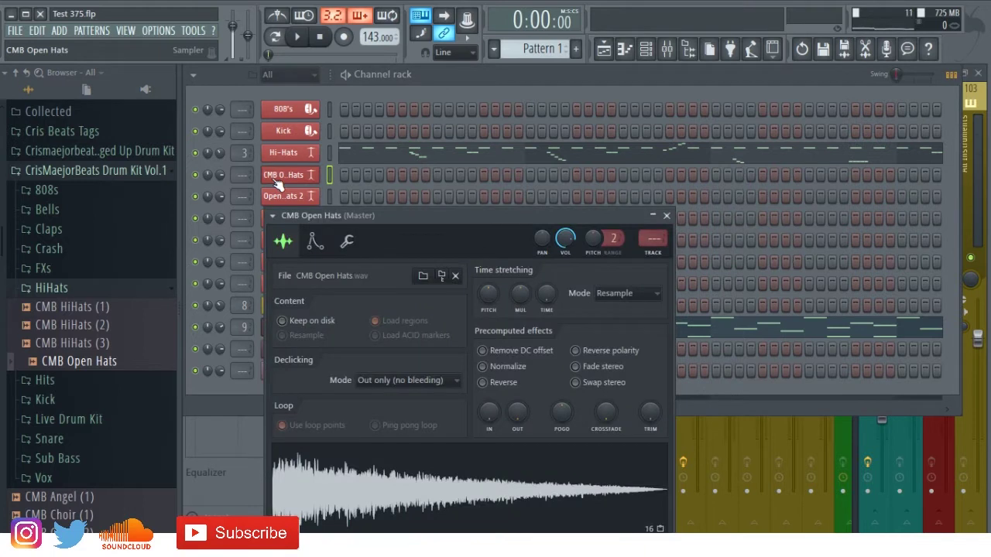
pyautogui.moveTo(511, 424); pyautogui.dragTo(511, 403)
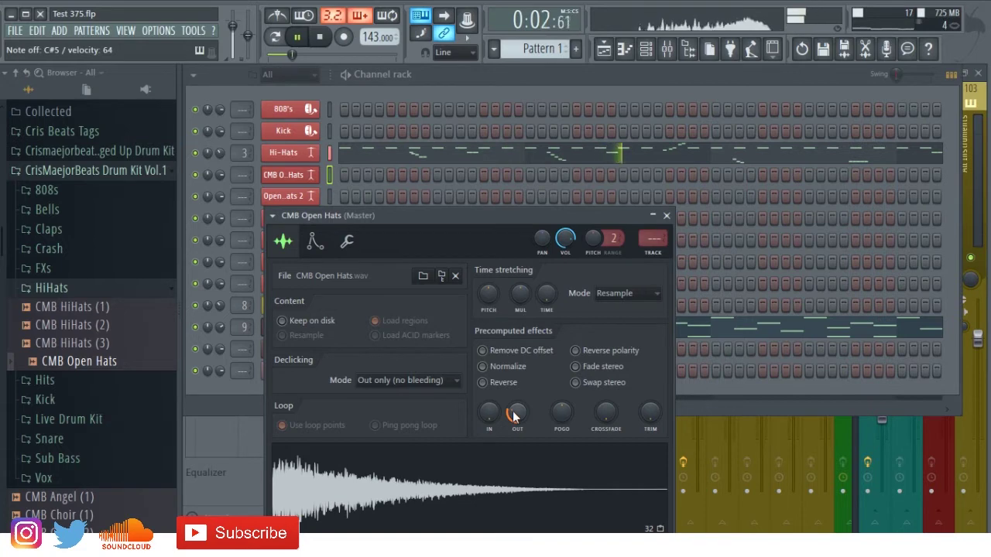
# Record an open-hat pattern across the eight bars on the CMB Open Hats channel, using the notes C5 and B4.
pyautogui.click(345, 37)
pyautogui.click(479, 385)
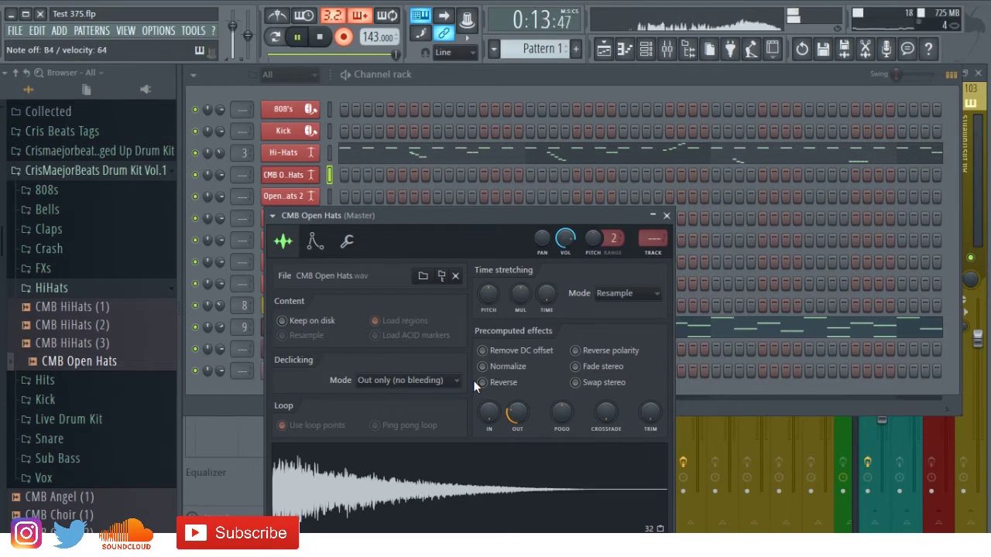
pyautogui.press('space')
# Quantize the recorded CMB Open Hats notes in the piano roll and play the pattern back.
pyautogui.click(430, 177)
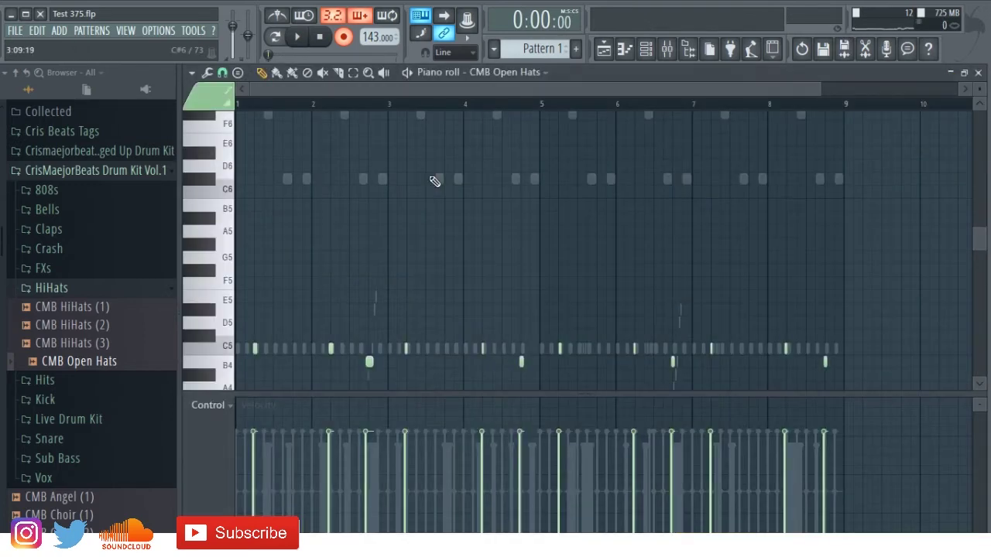
pyautogui.hotkey('ctrl', 'q')
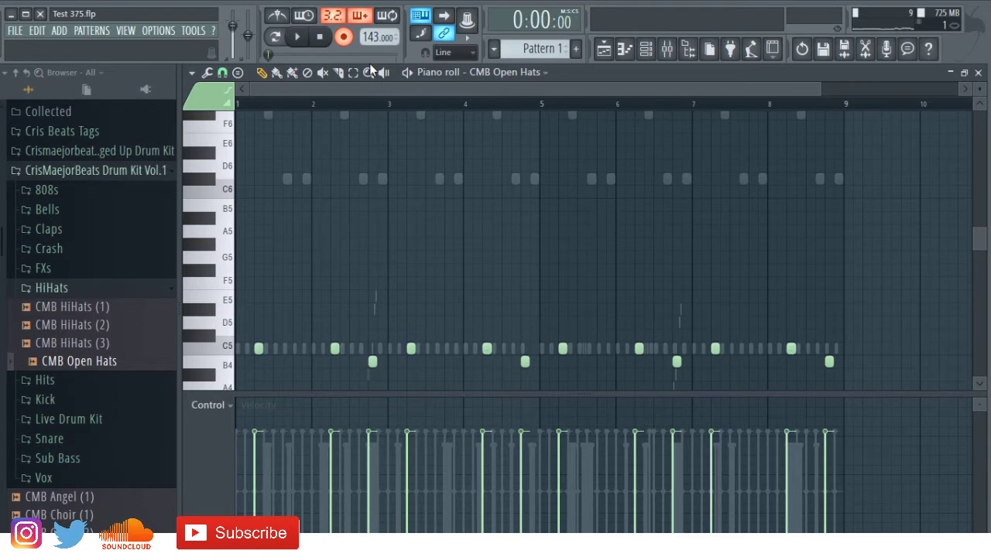
pyautogui.press('space')
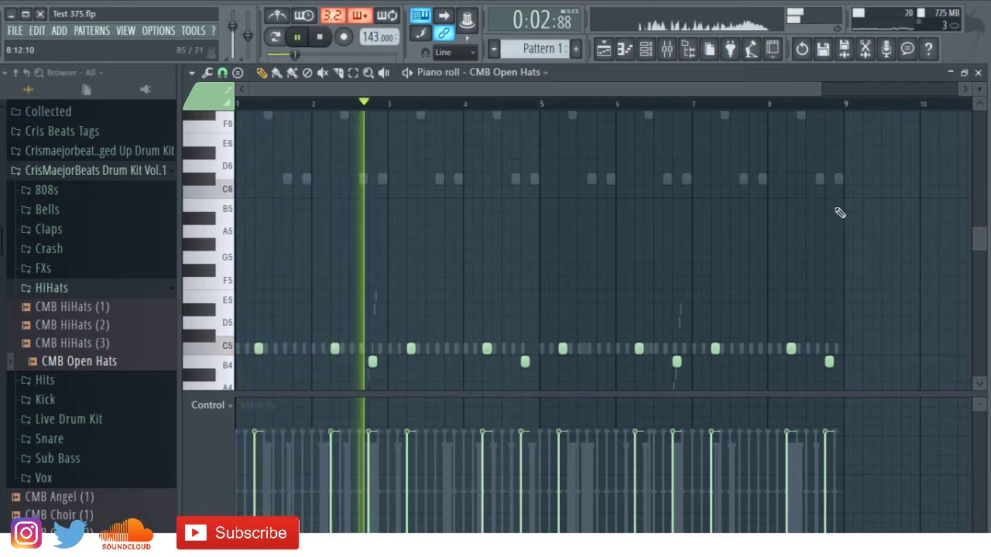
pyautogui.moveTo(983, 236); pyautogui.dragTo(983, 252)
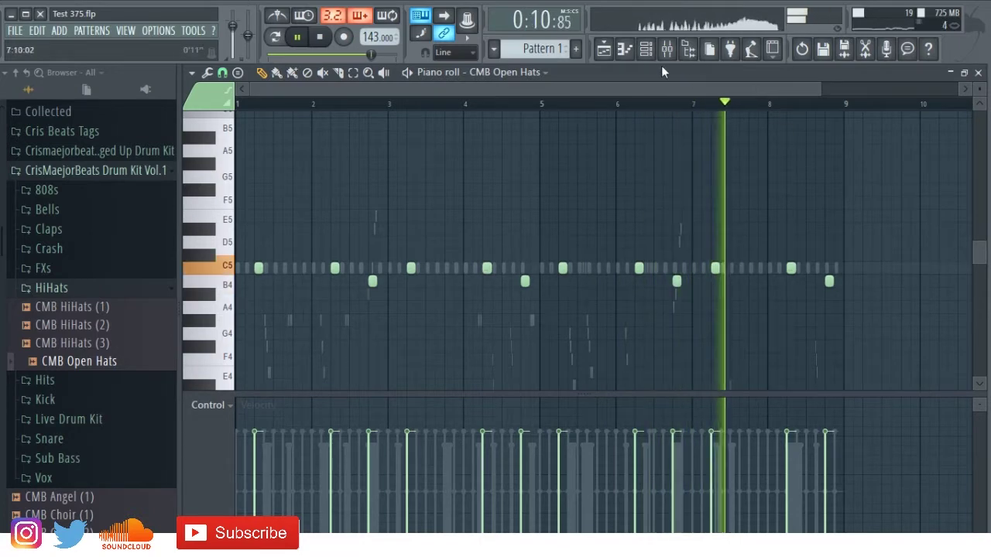
pyautogui.click(646, 51)
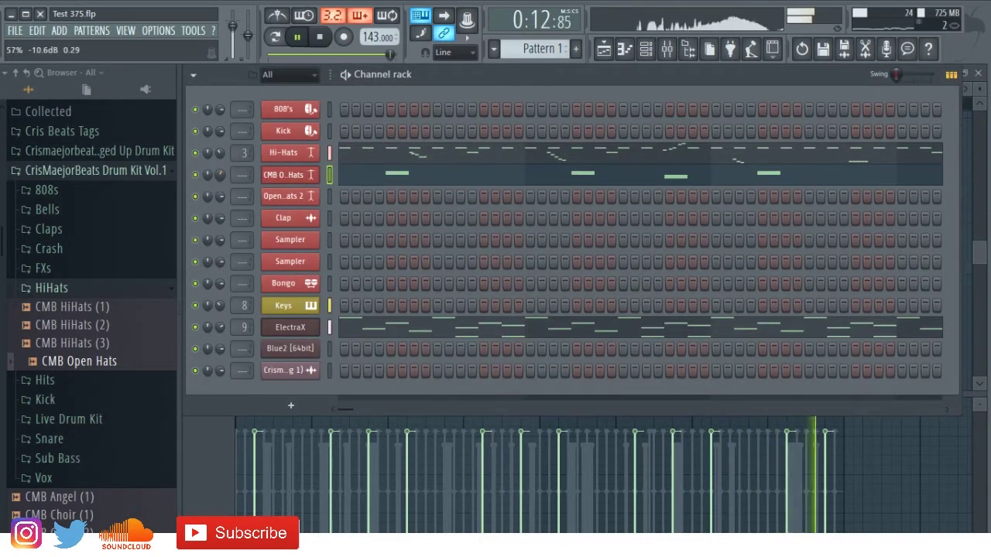
# Add a C5 note on the fourth beat of each of the eight bars in the Open Hats 2 piano roll.
pyautogui.click(328, 196)
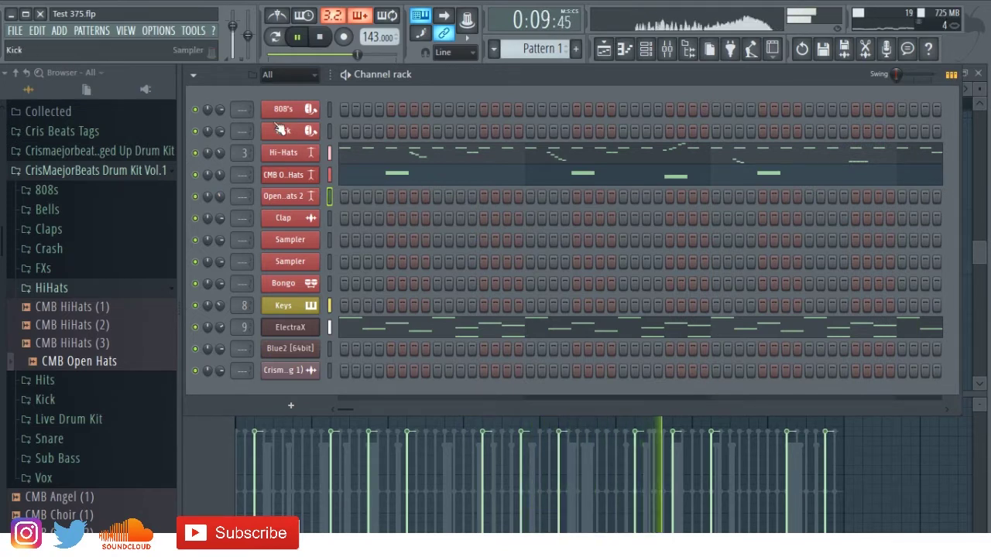
pyautogui.rightClick(298, 202)
pyautogui.click(349, 194)
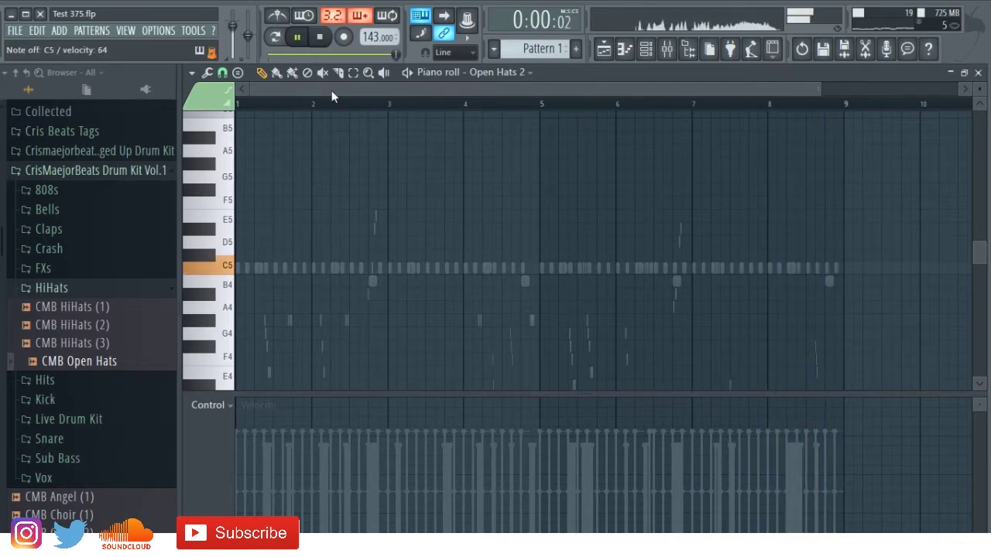
pyautogui.click(296, 269)
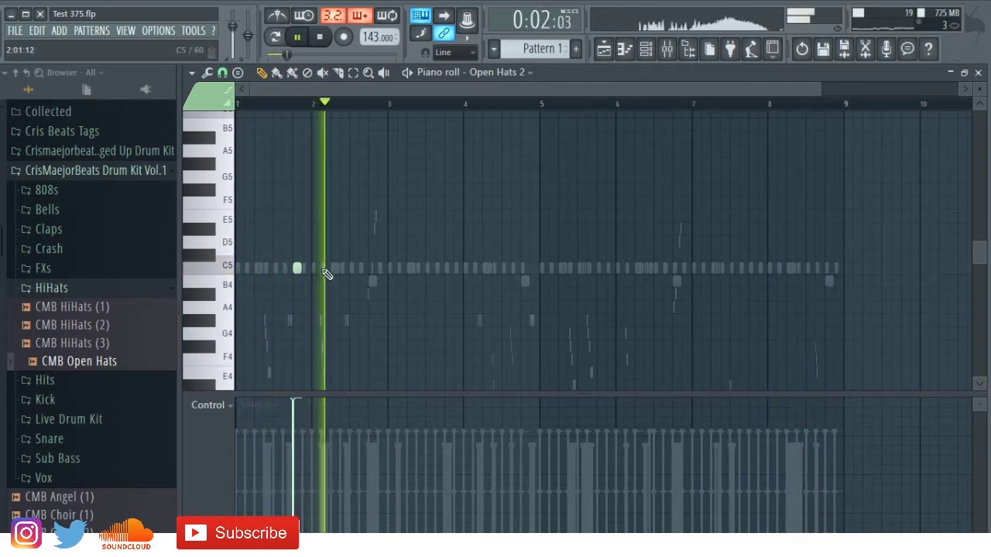
pyautogui.click(373, 268)
pyautogui.click(449, 269)
pyautogui.click(524, 268)
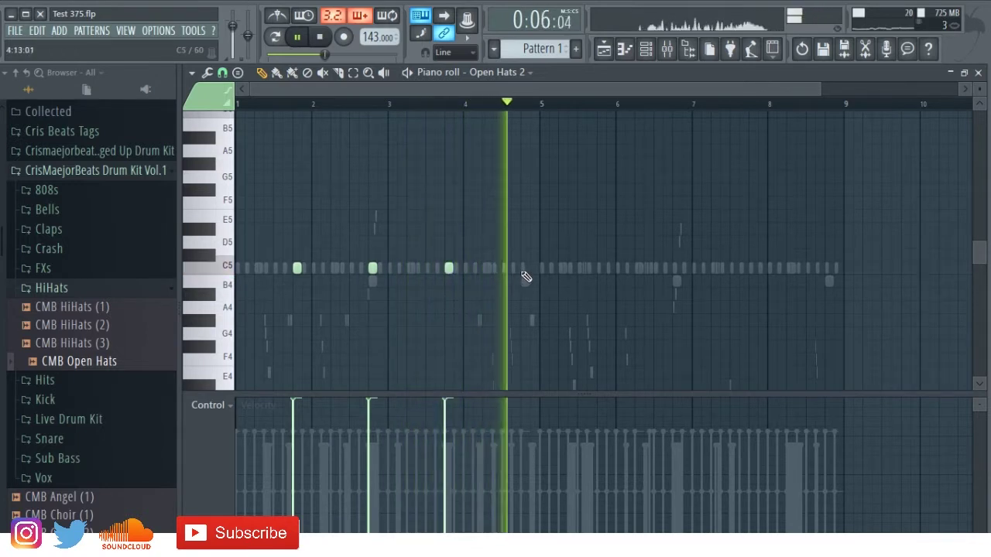
pyautogui.click(601, 269)
pyautogui.click(677, 269)
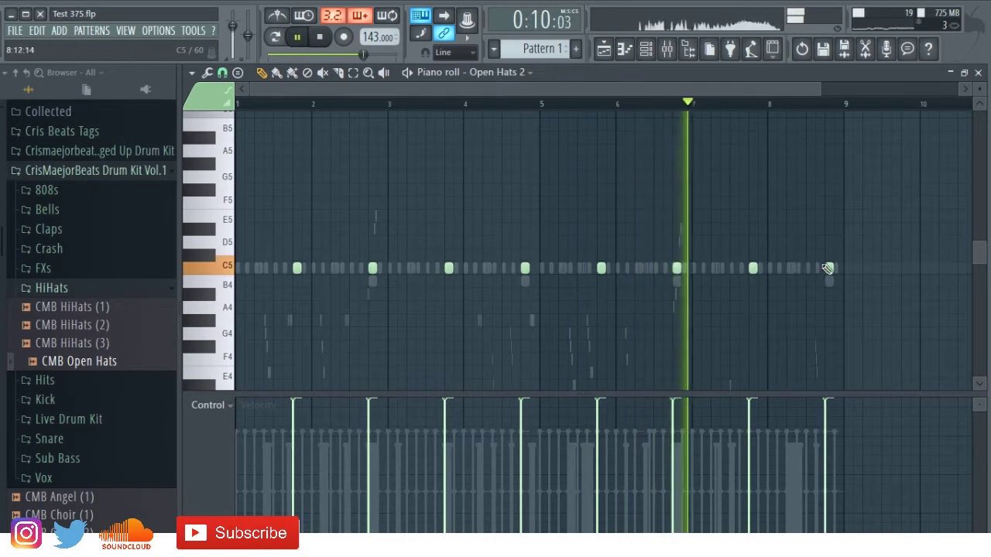
# Delete the four B4 notes from the CMB Open Hats piano roll and return to the channel rack.
pyautogui.press('F6')
pyautogui.click(448, 179)
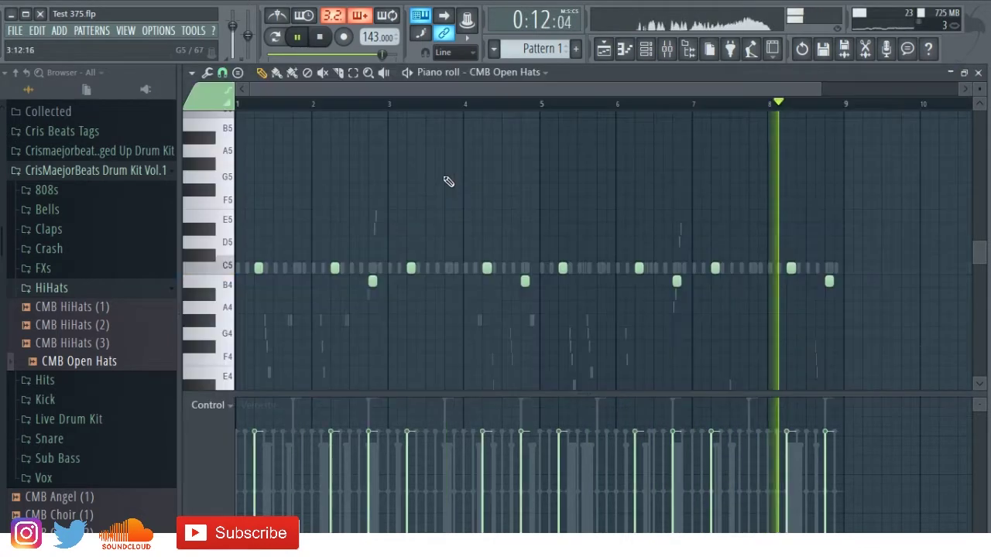
pyautogui.rightClick(829, 281)
pyautogui.rightClick(676, 281)
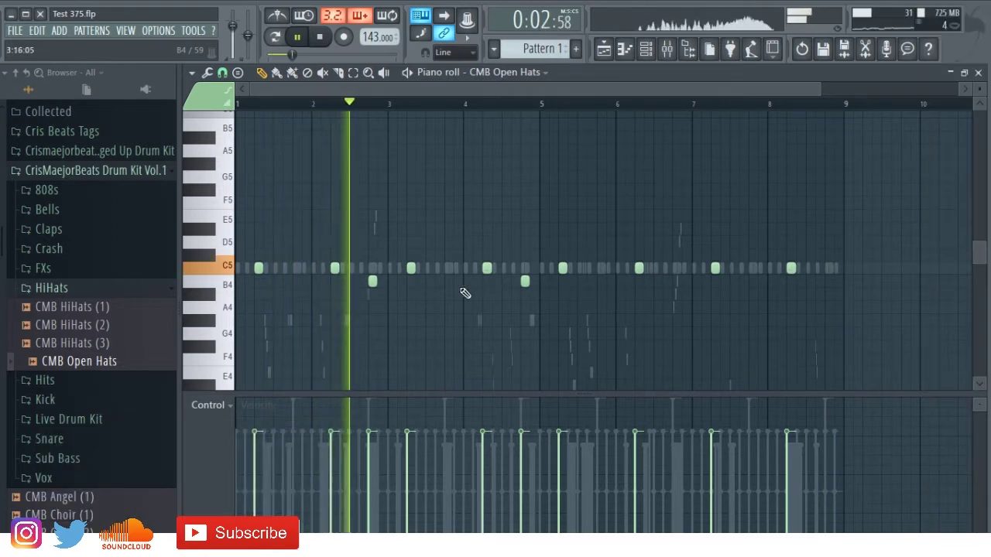
pyautogui.rightClick(370, 283)
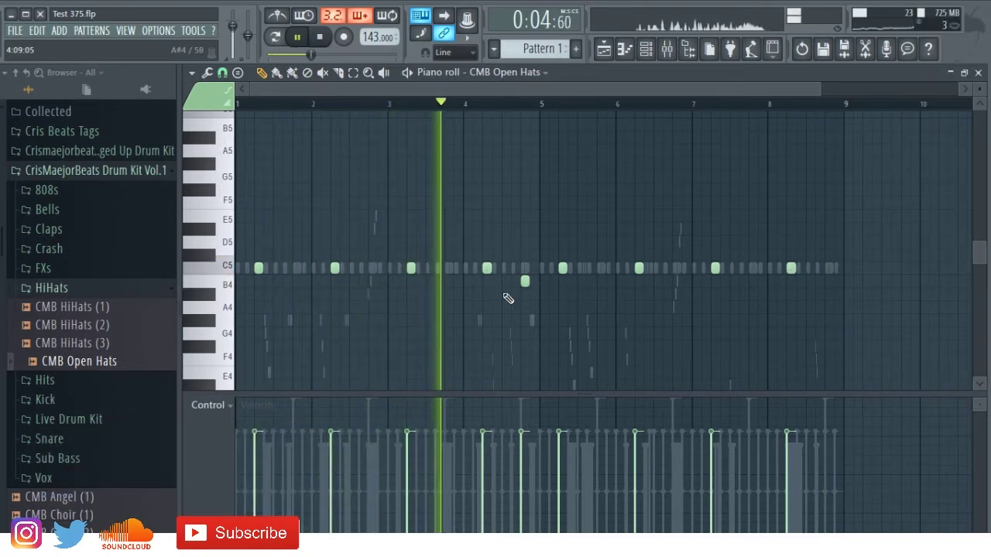
pyautogui.rightClick(524, 280)
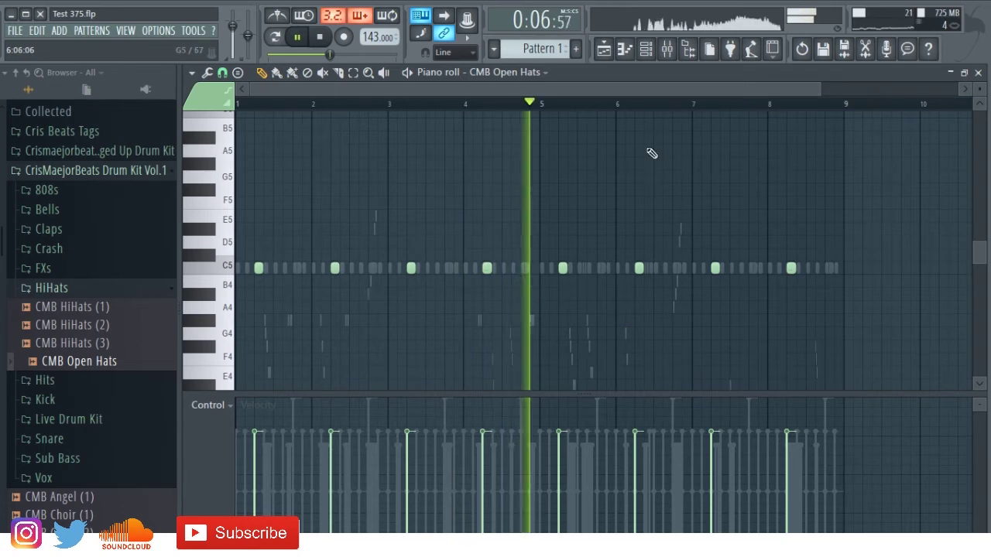
pyautogui.click(645, 49)
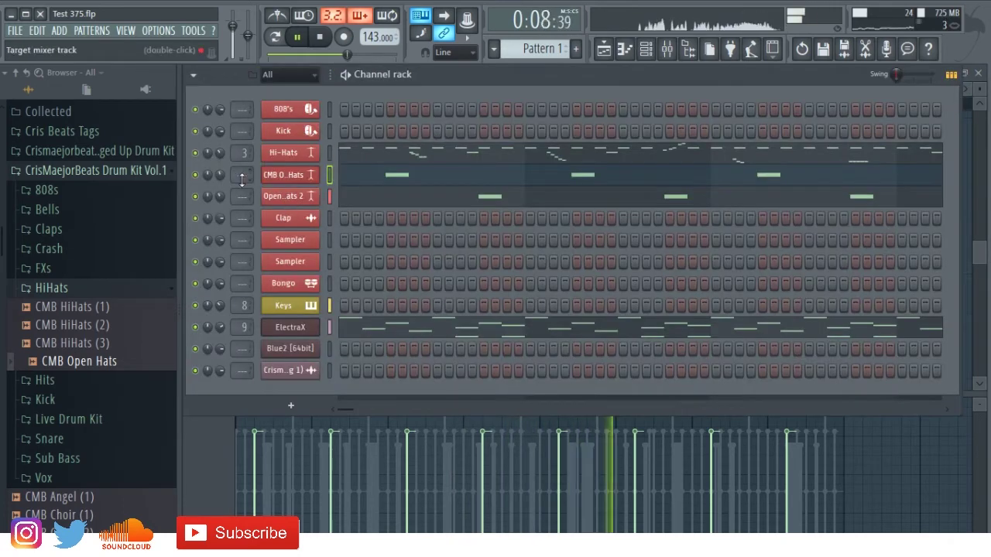
# Record a C5 clap pattern across the eight bars on the Clap channel, using the Everything recording option.
pyautogui.click(329, 218)
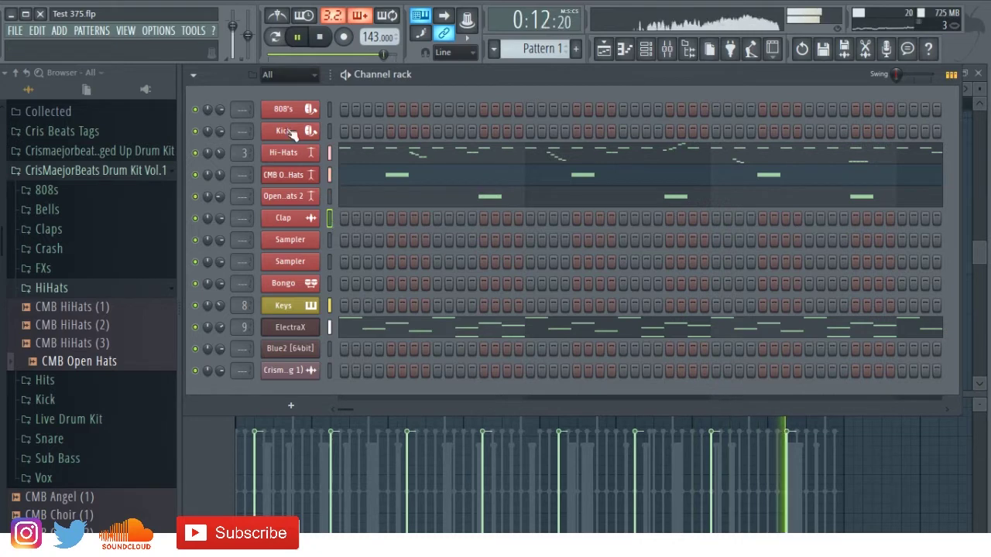
pyautogui.click(320, 37)
pyautogui.click(343, 37)
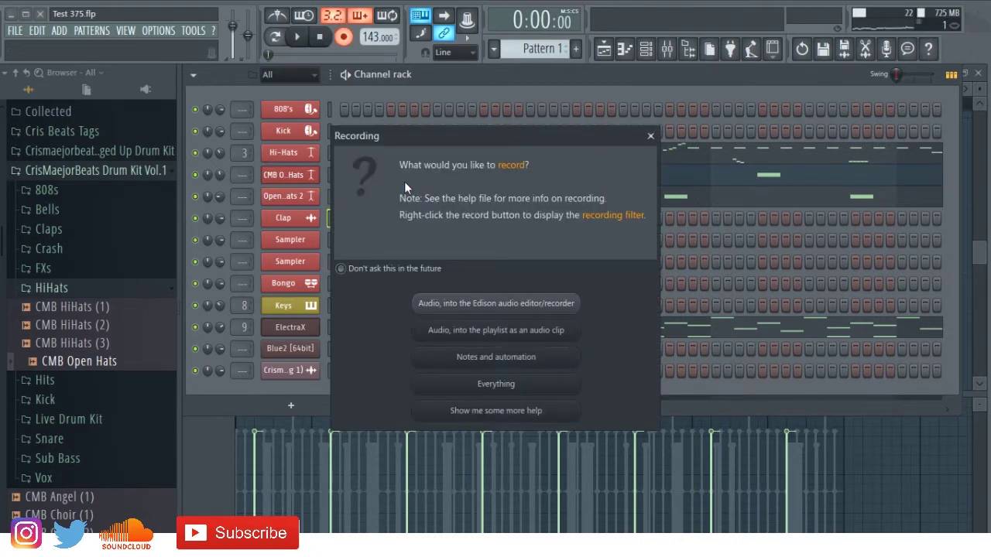
pyautogui.click(488, 383)
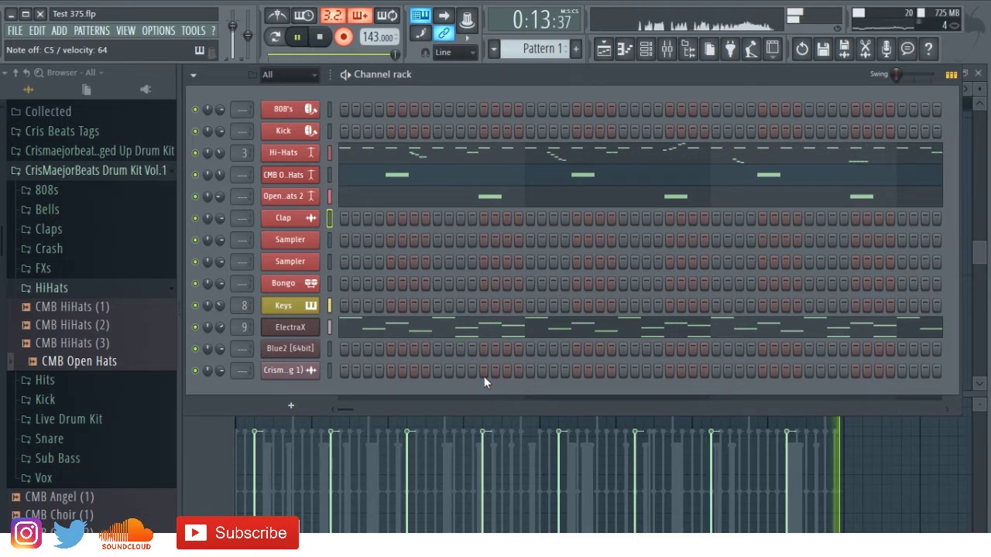
pyautogui.press('space')
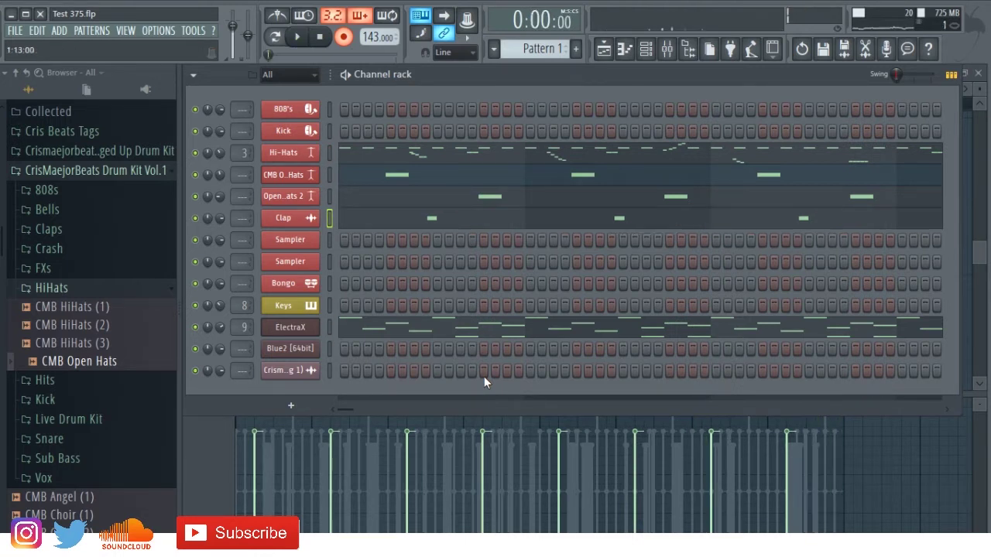
# Quantize the recorded Clap notes in the piano roll, play the pattern back and return to the channel rack.
pyautogui.click(498, 221)
pyautogui.press('space')
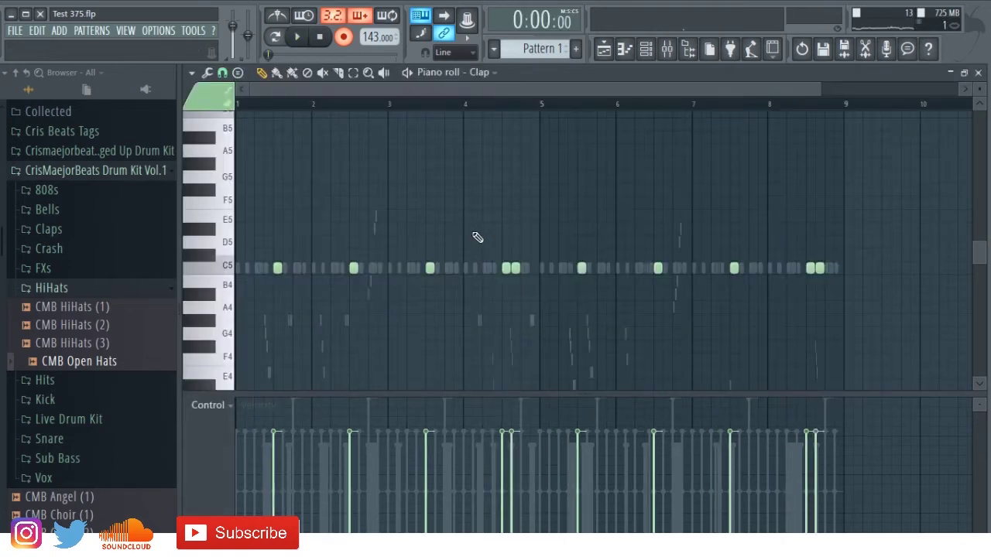
pyautogui.press('space')
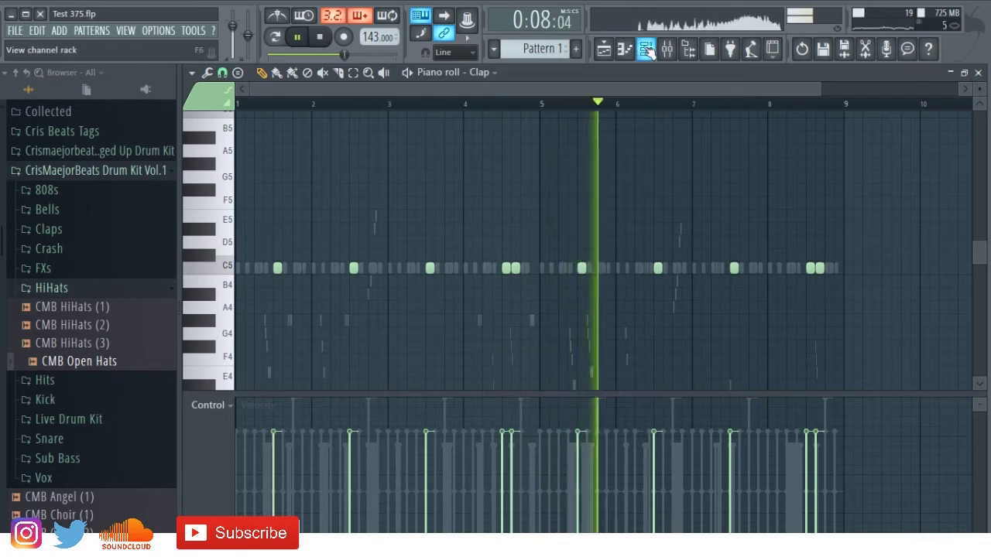
pyautogui.press('F6')
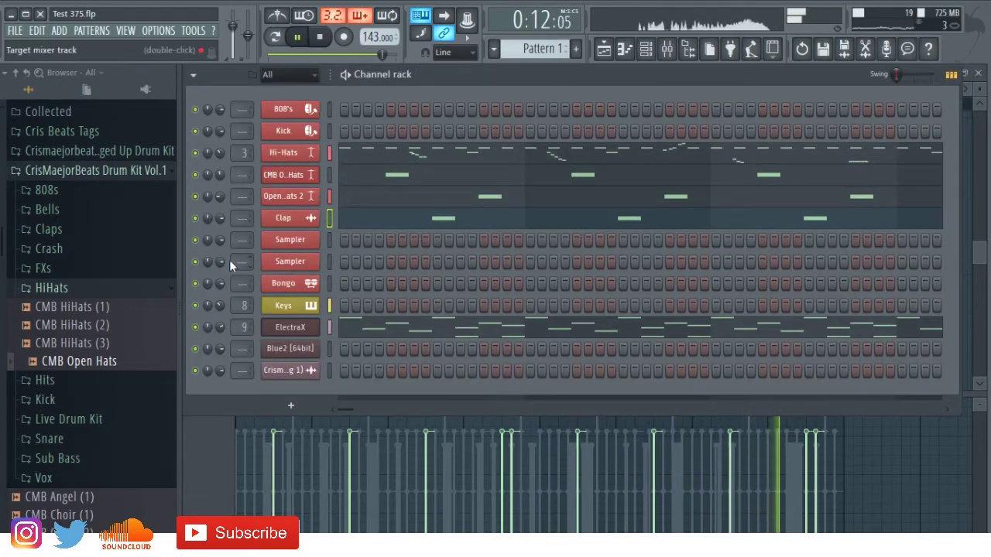
# Audition snares in the Snare folder of CrisMaejorBeats Drum Kit Vol.2 and load Snare (12) into the Sampler channel below Clap.
pyautogui.click(51, 287)
pyautogui.click(86, 175)
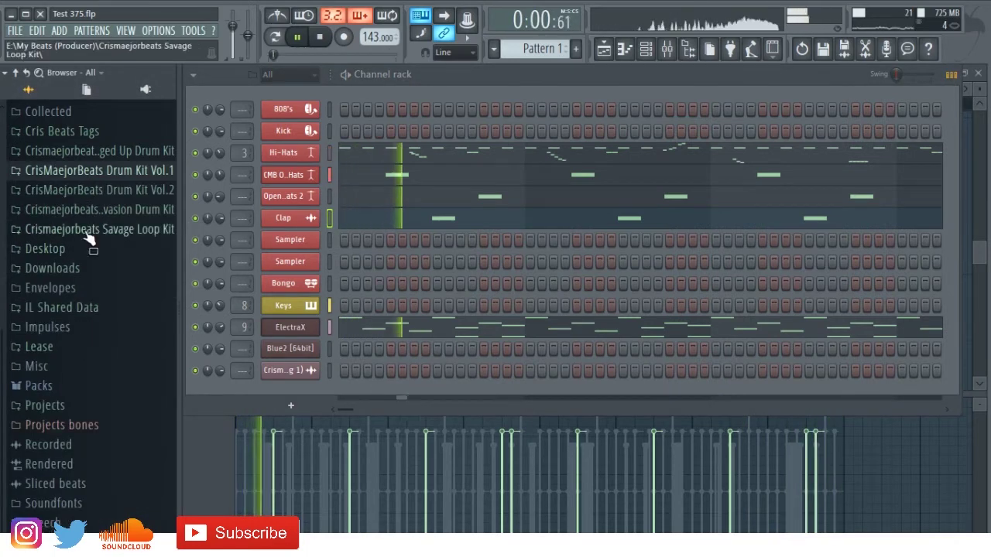
pyautogui.click(71, 209)
pyautogui.click(71, 190)
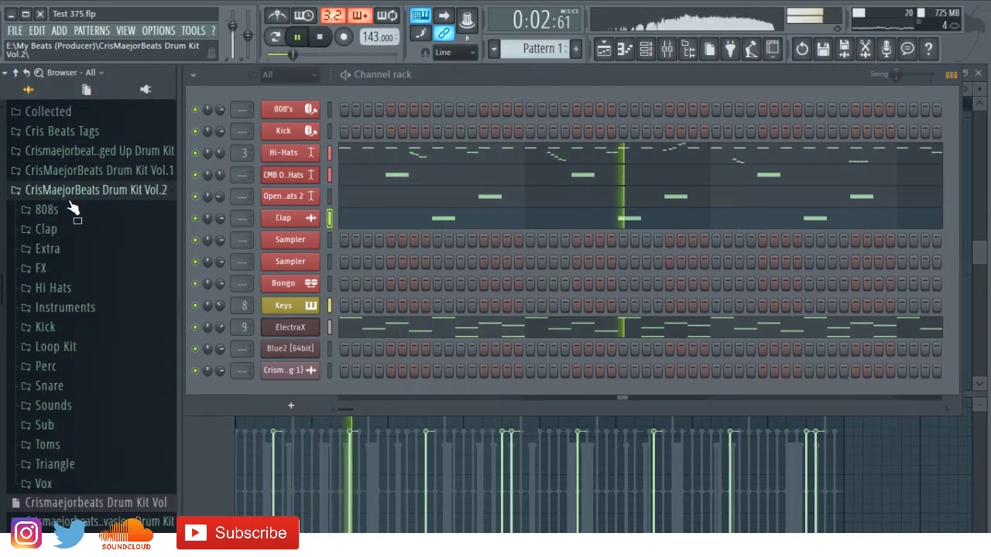
pyautogui.click(51, 387)
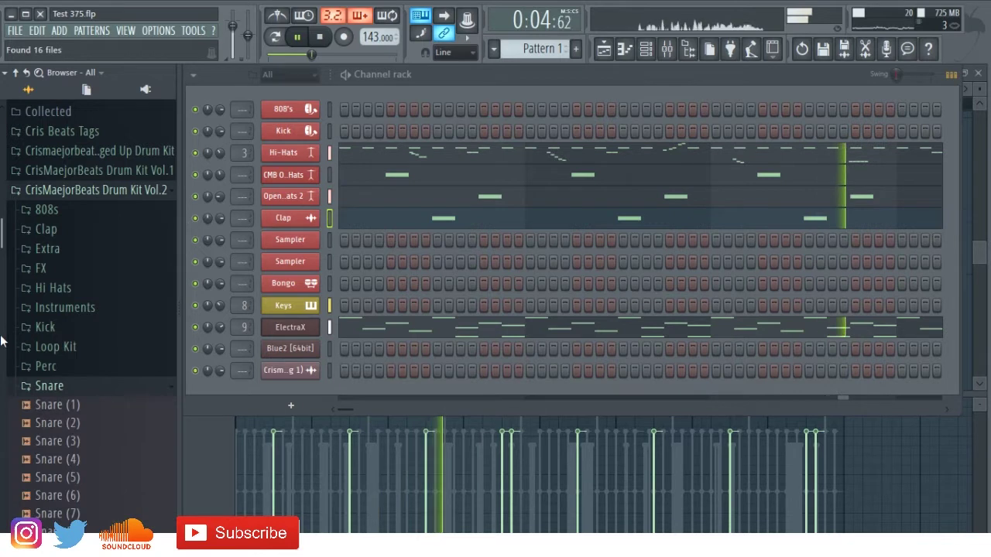
pyautogui.scroll(-5, 43, 325)
pyautogui.click(48, 266)
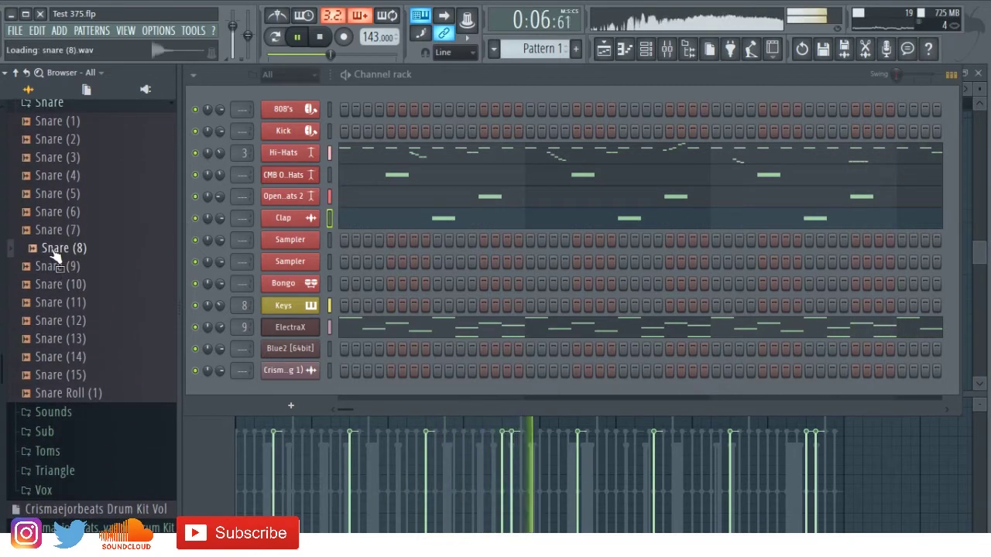
pyautogui.click(55, 299)
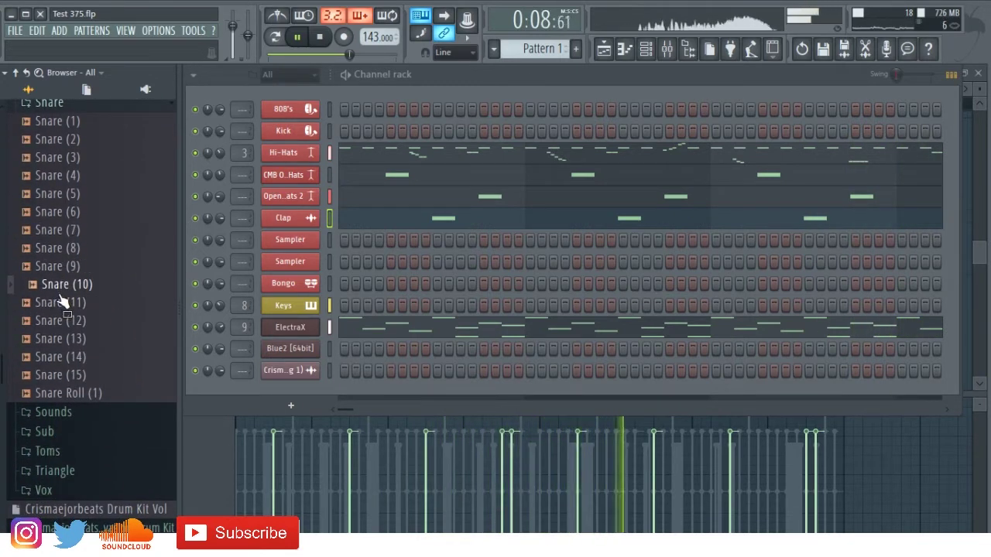
pyautogui.click(52, 319)
pyautogui.moveTo(59, 329); pyautogui.dragTo(305, 242)
# Rename the Snare (12) channel as Snare and give it a snare drum icon.
pyautogui.rightClick(304, 240)
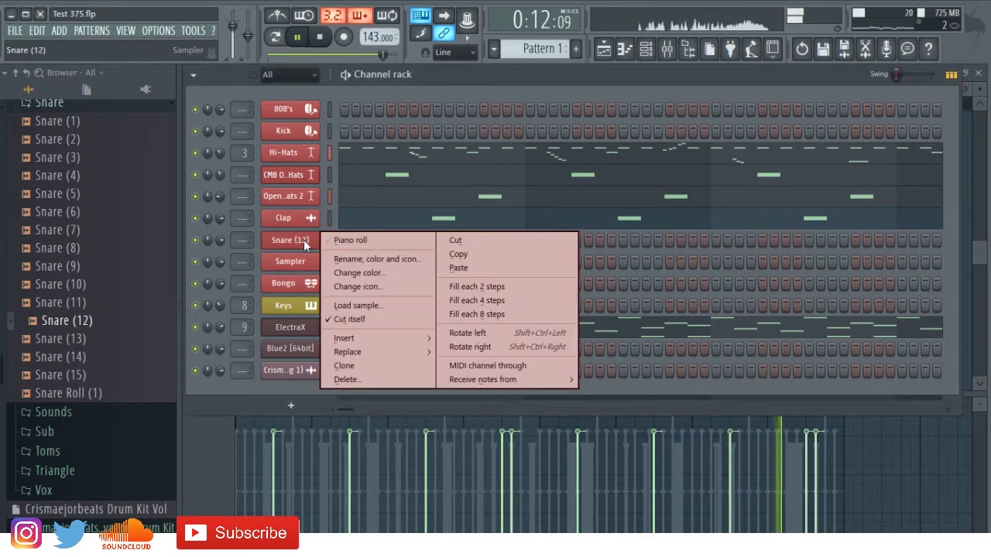
pyautogui.click(371, 259)
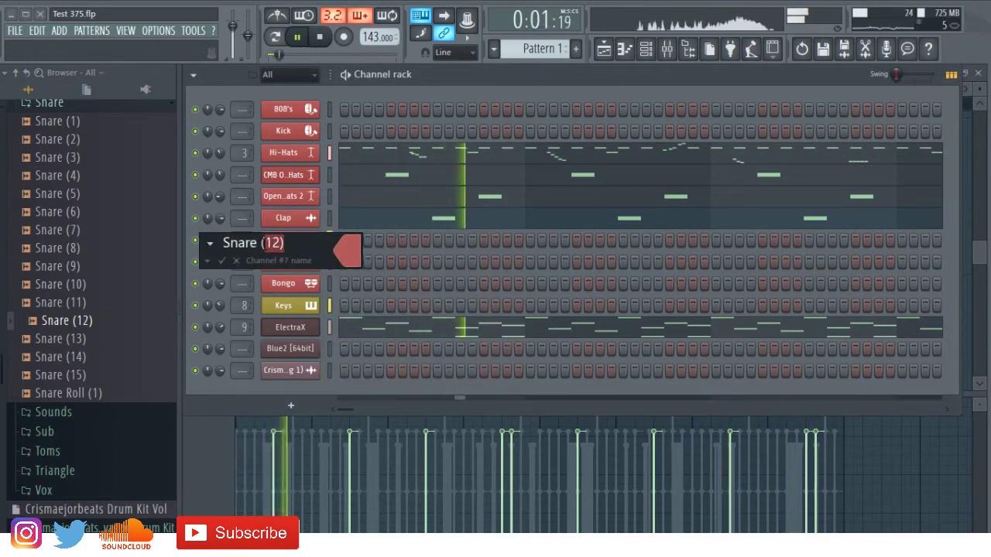
pyautogui.press('BackSpace')
pyautogui.press('BackSpace')
pyautogui.press('BackSpace')
pyautogui.press('BackSpace')
pyautogui.press('BackSpace')
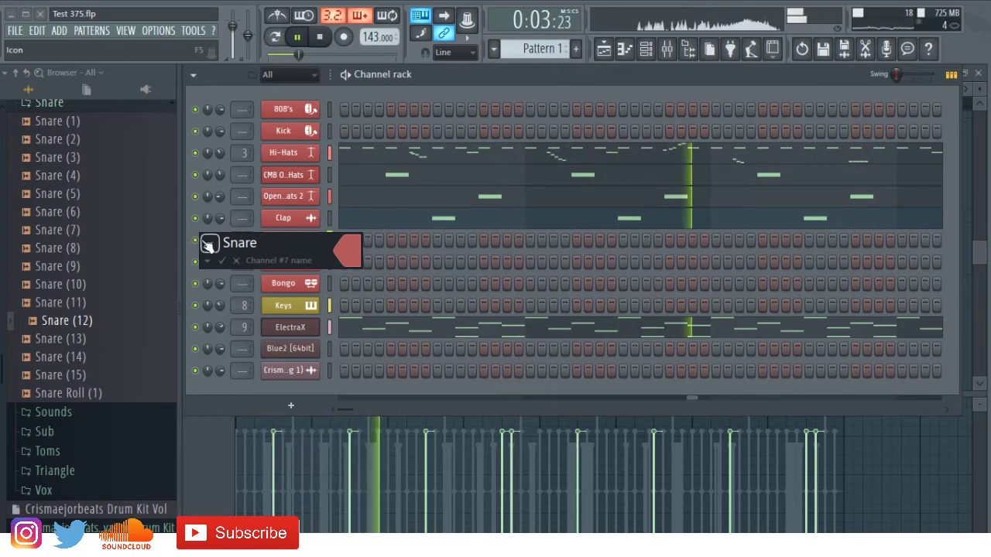
pyautogui.click(209, 243)
pyautogui.click(276, 303)
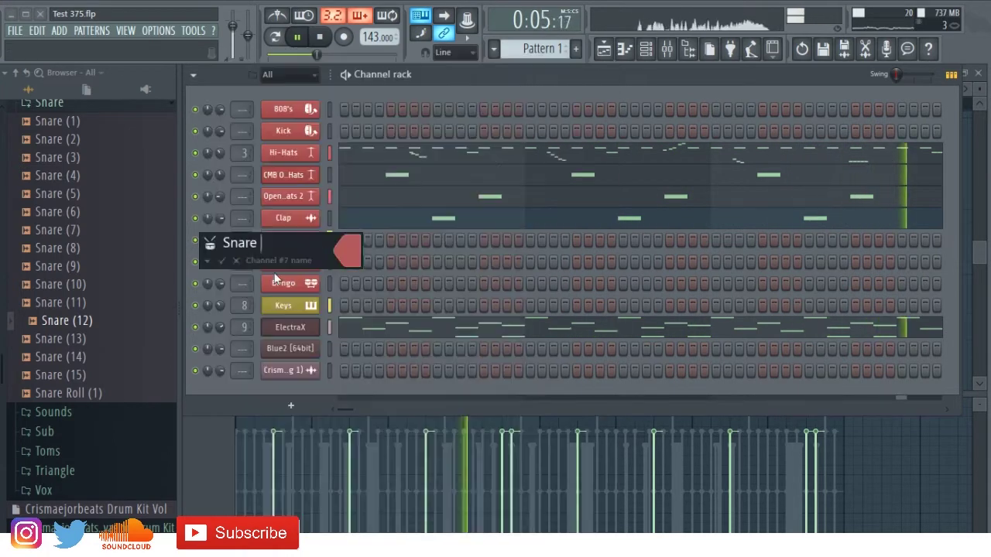
pyautogui.press('Return')
# Audition Snare (13) and load it into the remaining Sampler channel above Bongo.
pyautogui.click(103, 343)
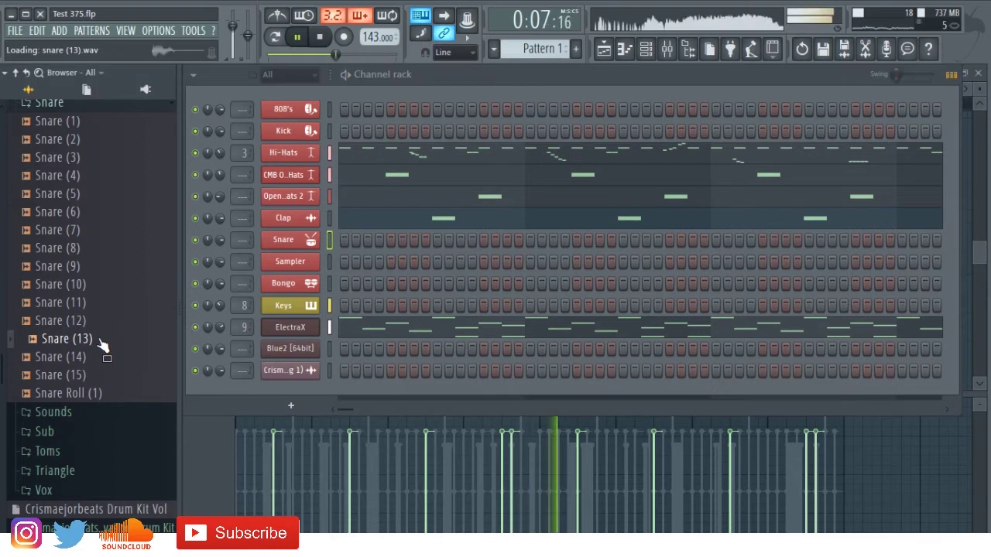
pyautogui.moveTo(103, 345); pyautogui.dragTo(236, 294)
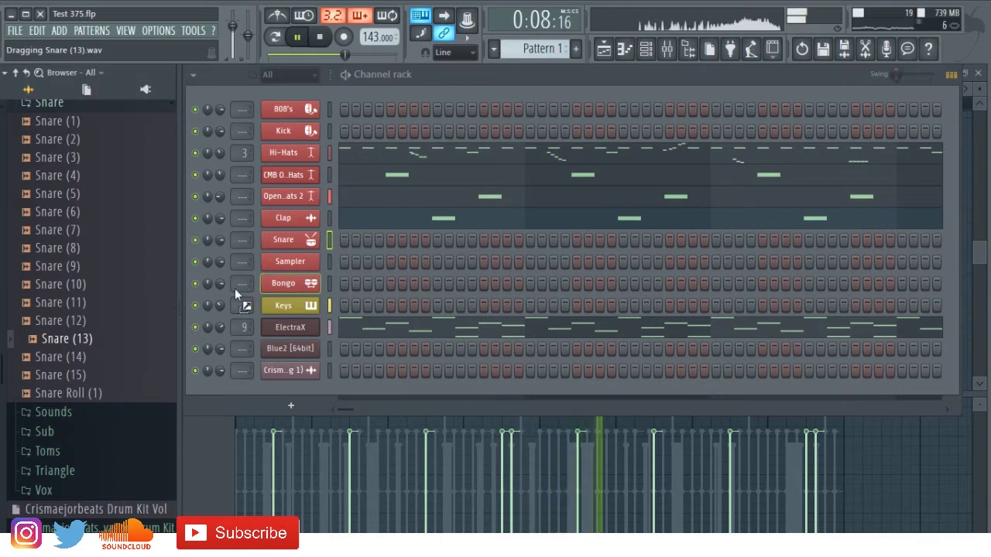
pyautogui.moveTo(326, 264); pyautogui.dragTo(321, 264)
# Name the Snare (13) channel Snare and give it a snare drum icon.
pyautogui.rightClick(312, 263)
pyautogui.click(352, 272)
pyautogui.moveTo(258, 257); pyautogui.dragTo(246, 254)
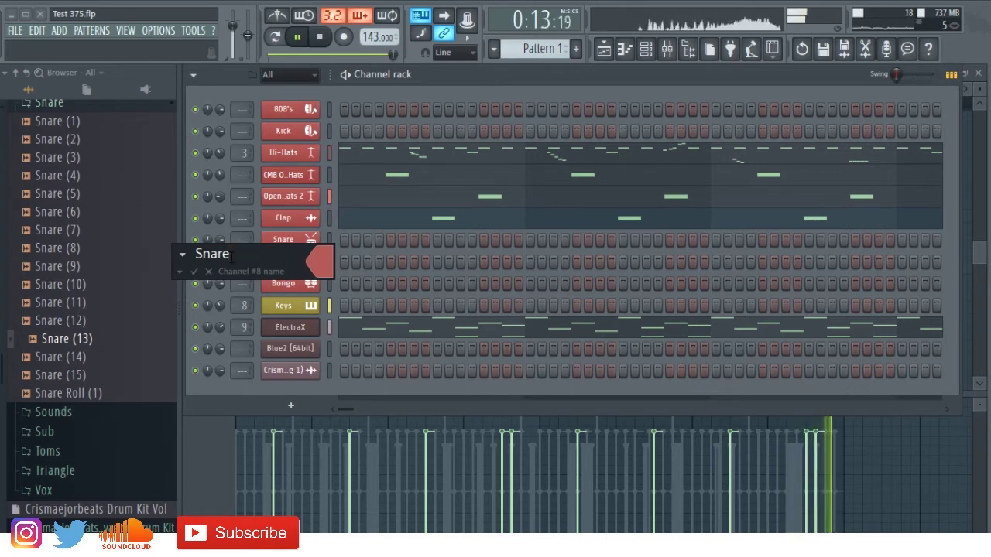
pyautogui.click(183, 254)
pyautogui.click(248, 270)
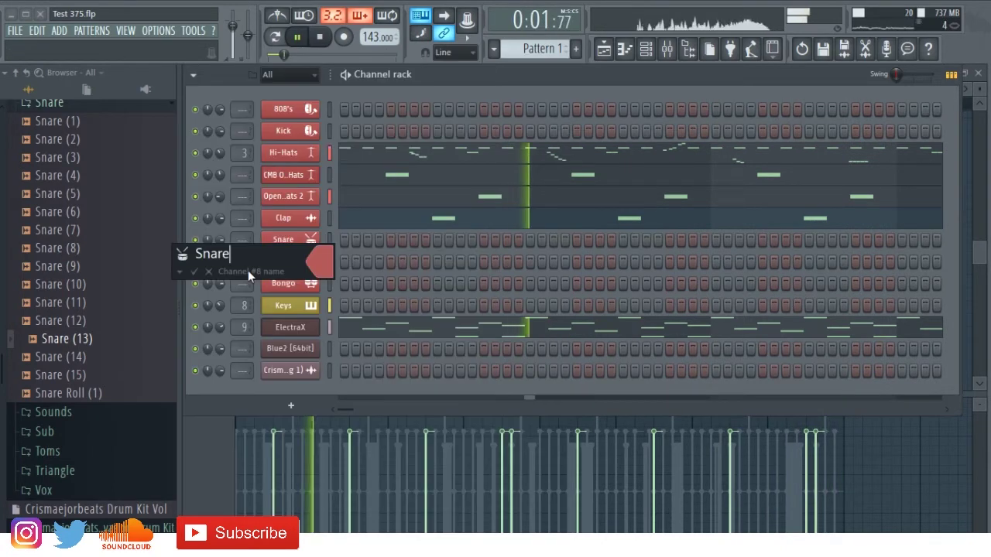
pyautogui.press('Return')
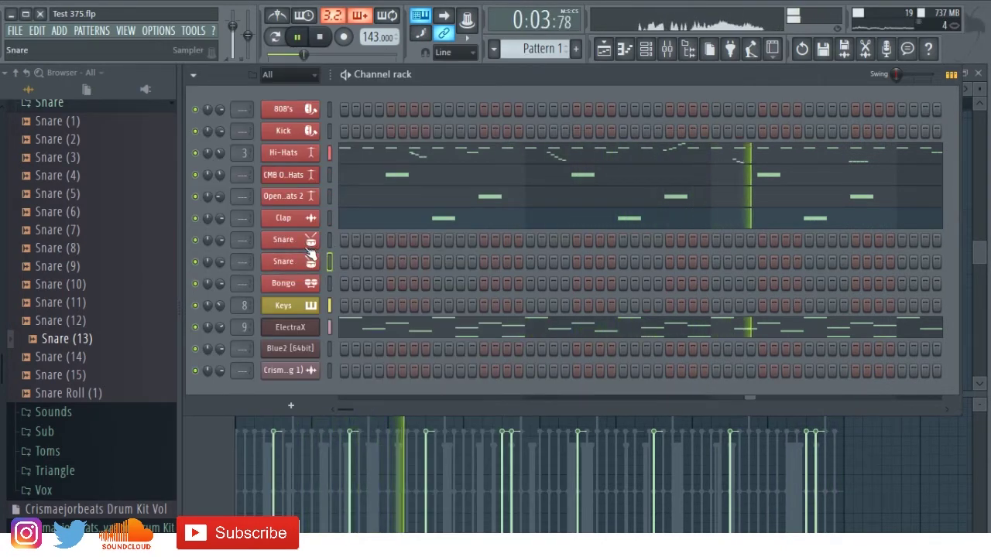
# Rename the snare channel above Bongo as Snare 2.
pyautogui.rightClick(263, 258)
pyautogui.click(348, 280)
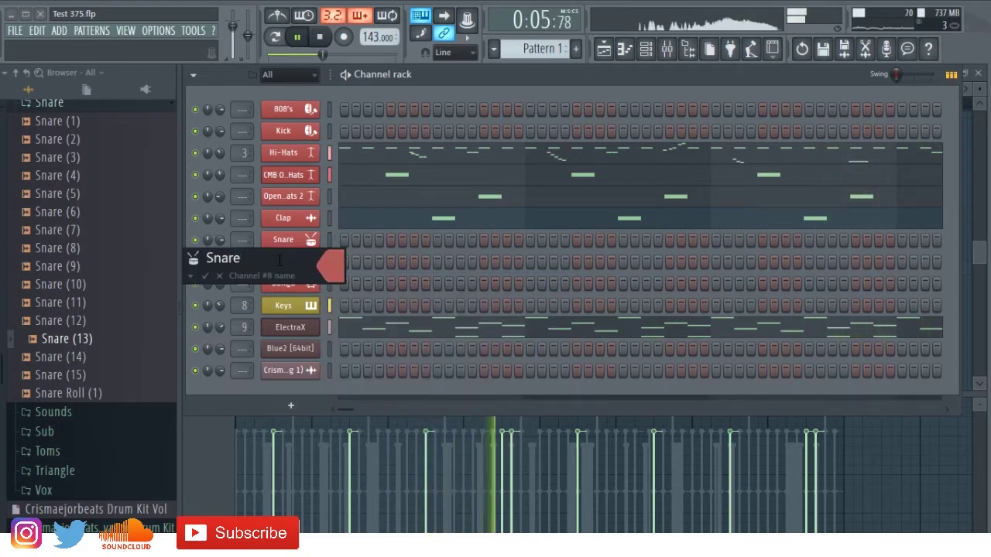
pyautogui.write('2')
pyautogui.press('Return')
# Rename the Snare channel directly above Snare 2 as Snare 1.
pyautogui.rightClick(278, 242)
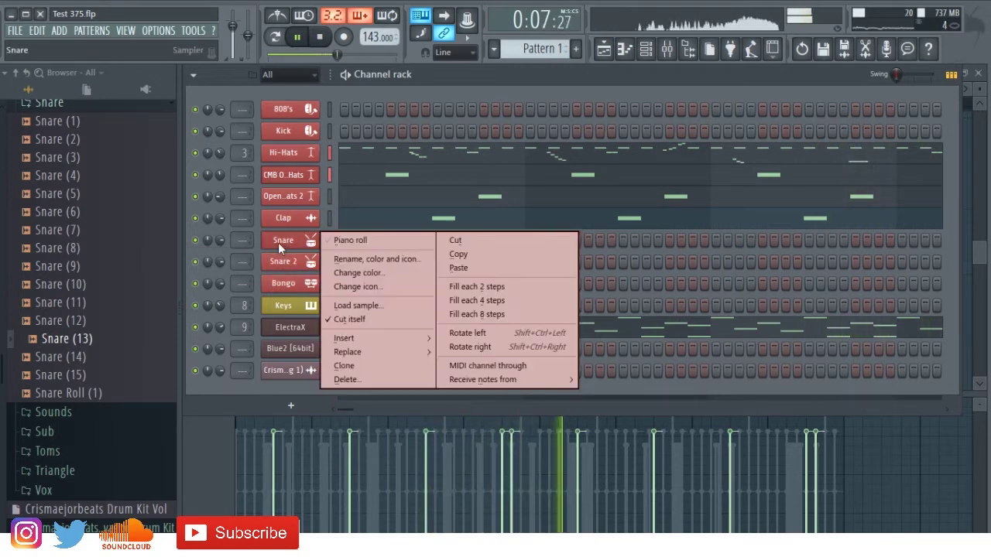
pyautogui.click(348, 261)
pyautogui.write('q')
pyautogui.press('Return')
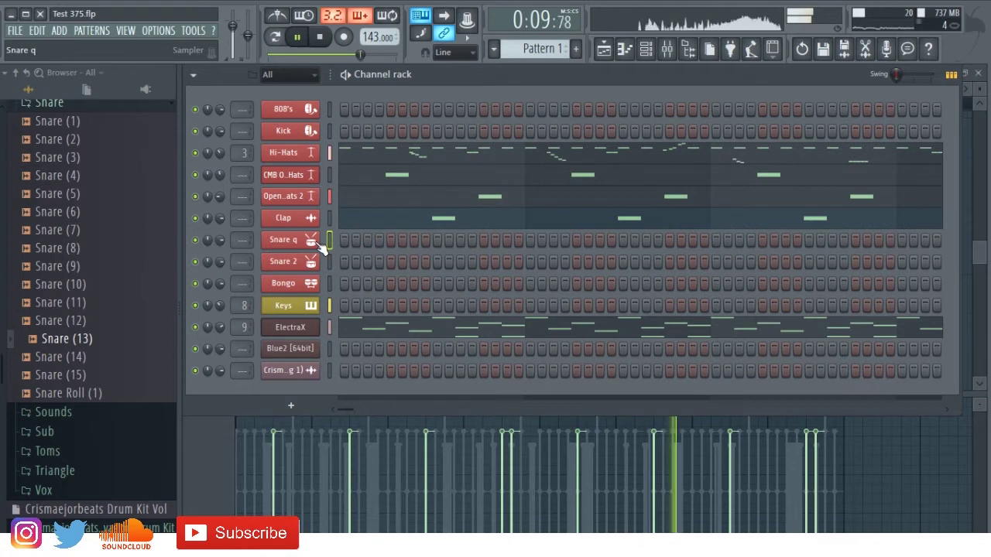
pyautogui.rightClick(298, 241)
pyautogui.click(350, 257)
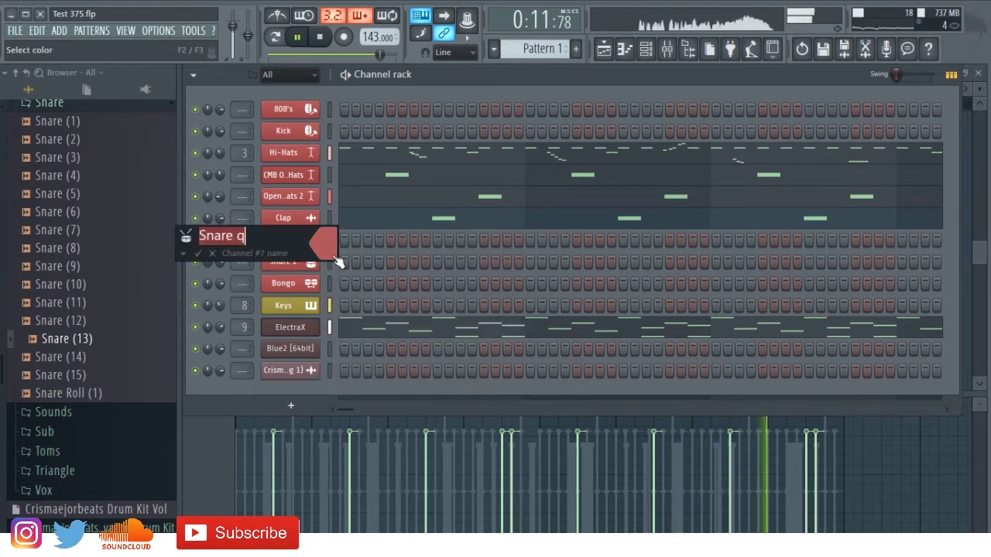
pyautogui.write('1')
pyautogui.press('Return')
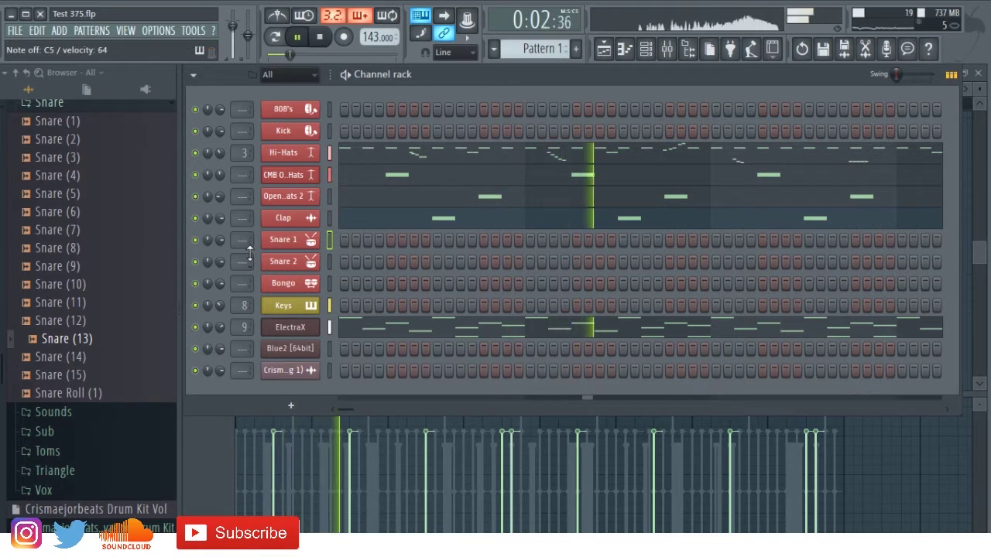
# Record a snare part on Snare 1 into Pattern 1 with the Everything option, and quantize its notes.
pyautogui.click(344, 39)
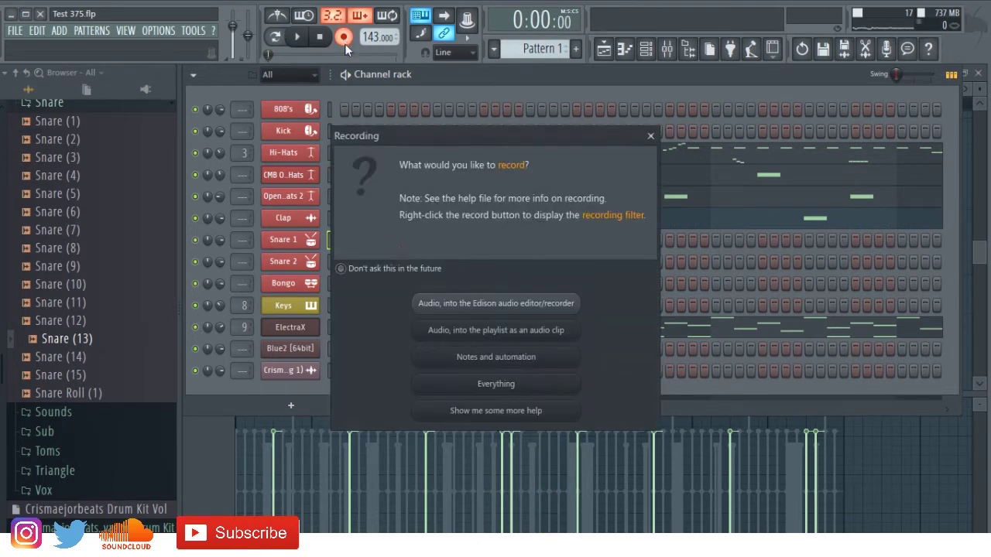
pyautogui.click(494, 390)
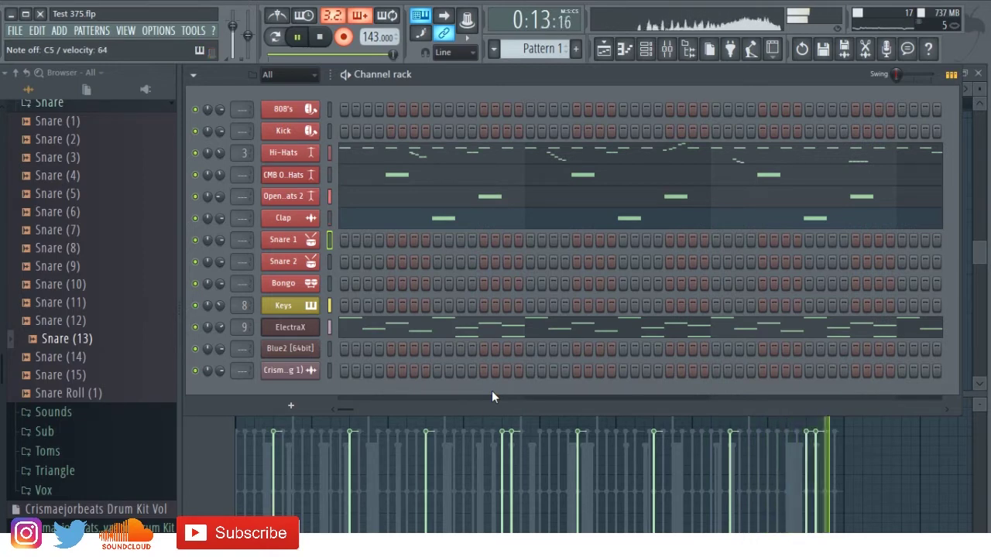
pyautogui.press('space')
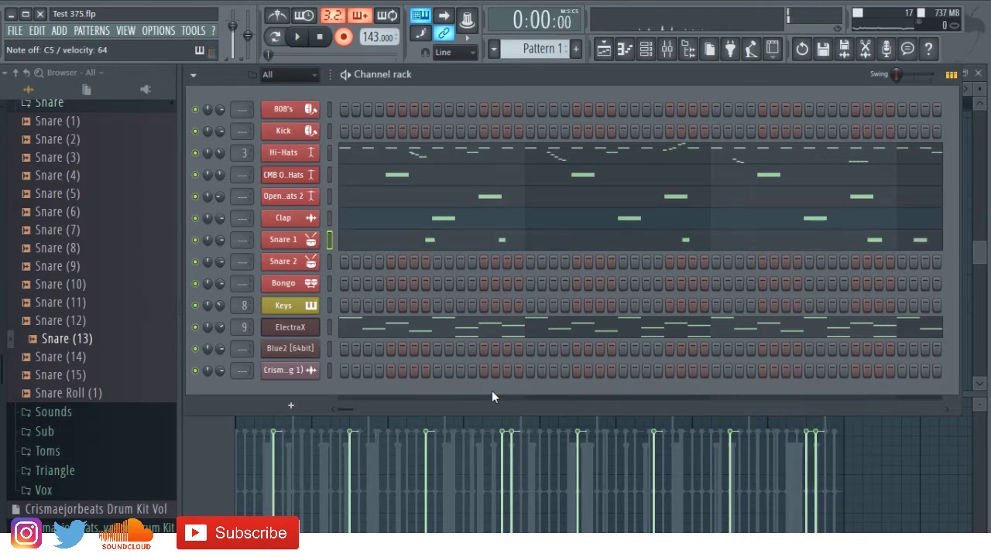
pyautogui.click(468, 249)
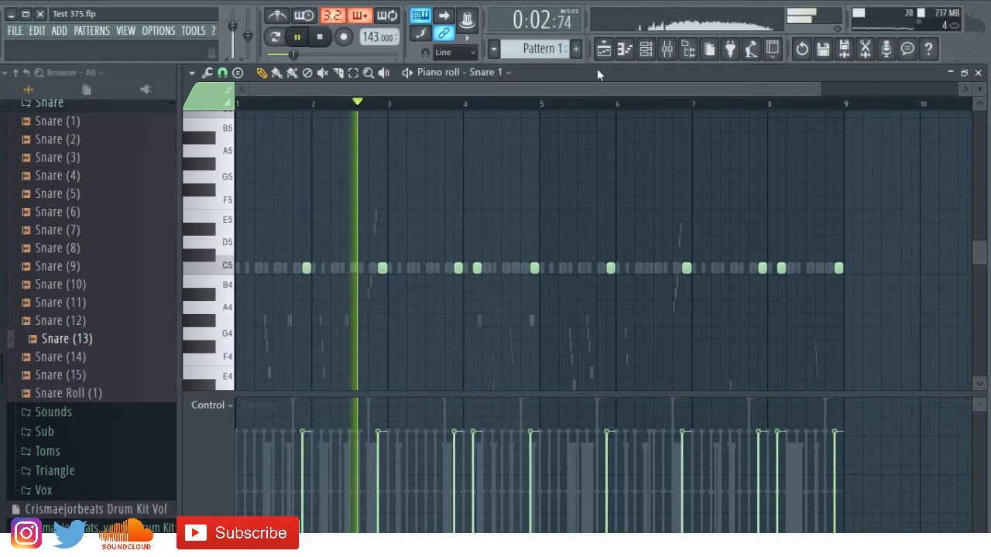
pyautogui.press('F6')
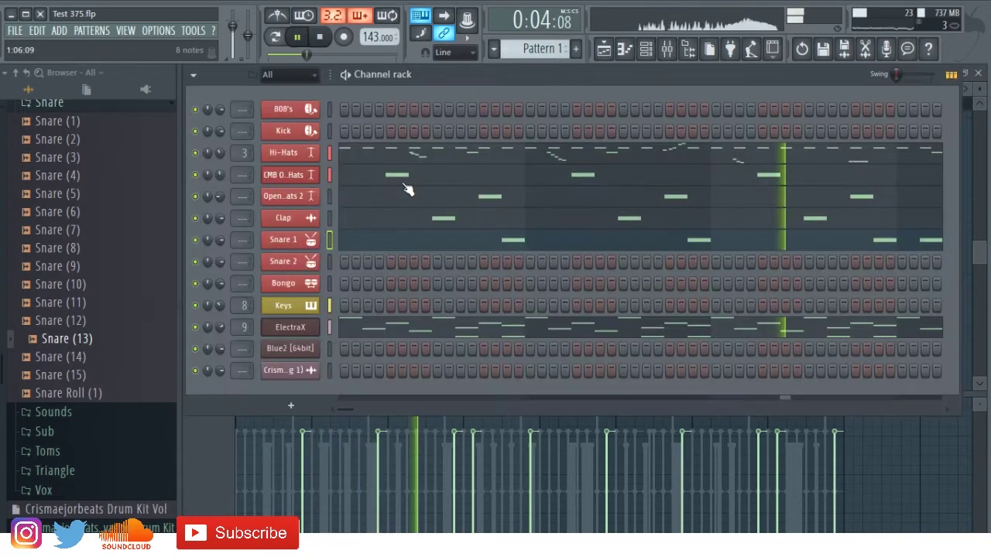
# Cut the recorded notes from Snare 1 and paste them into Snare 2.
pyautogui.rightClick(284, 242)
pyautogui.rightClick(298, 265)
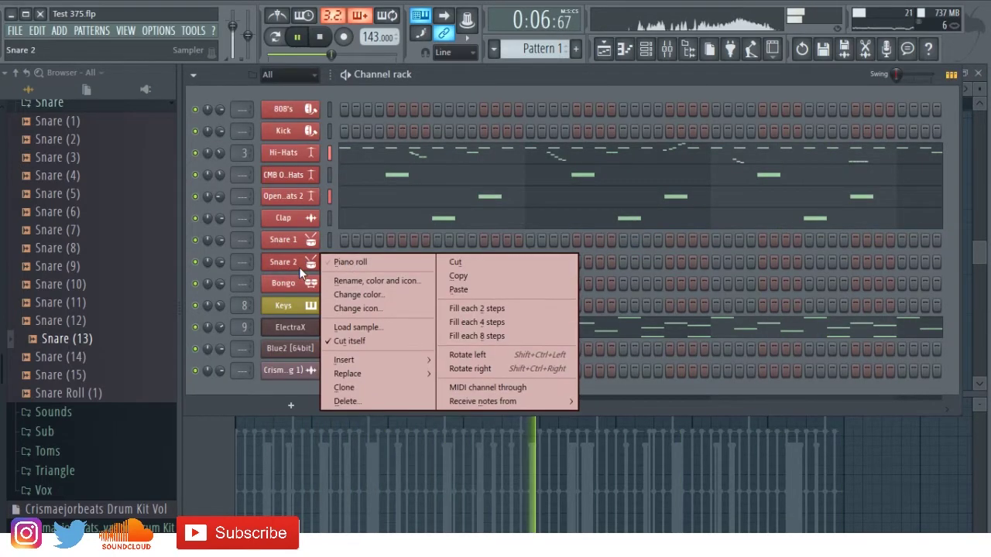
pyautogui.click(441, 288)
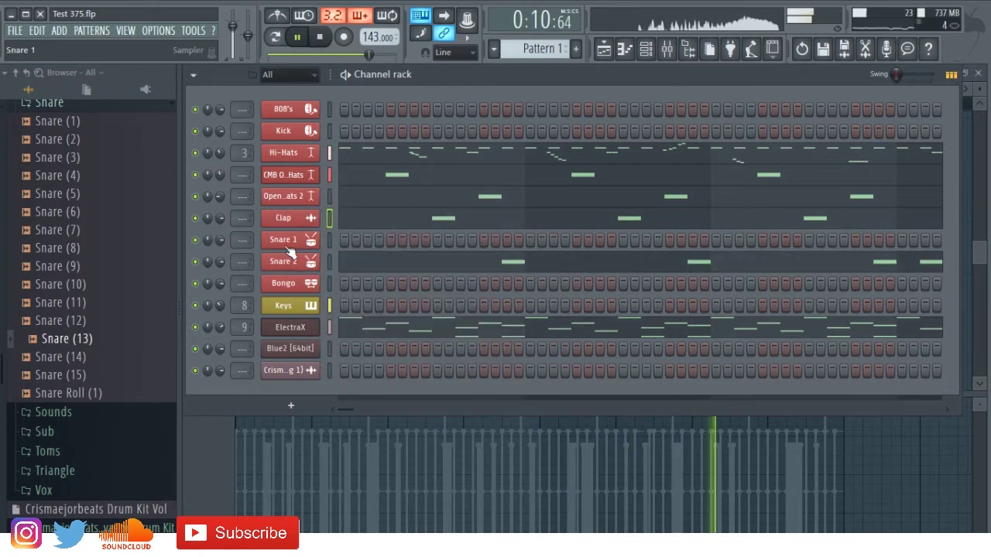
# Paste the Clap notes into Snare 1 and delete the second note of each close pair in bars 4 and 8.
pyautogui.rightClick(316, 237)
pyautogui.click(459, 253)
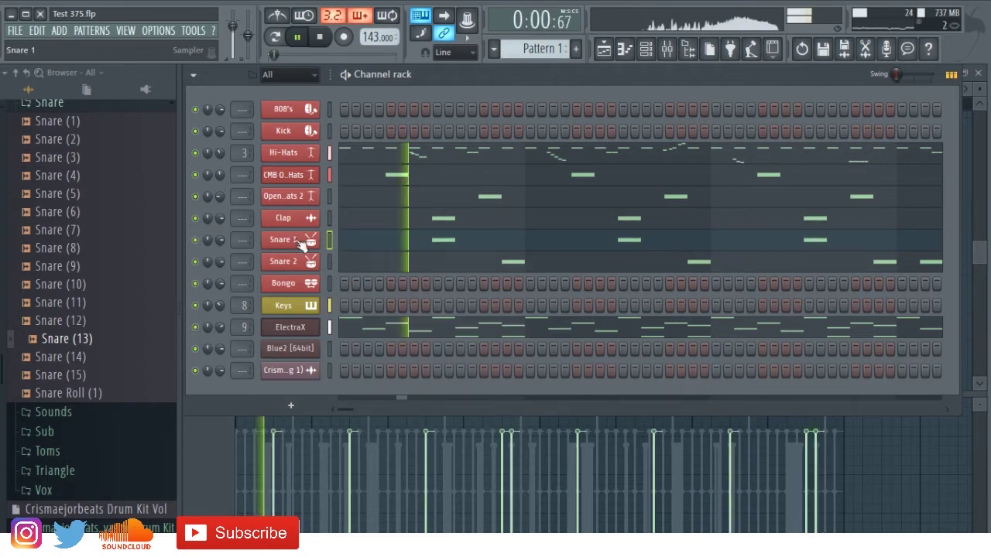
pyautogui.click(304, 243)
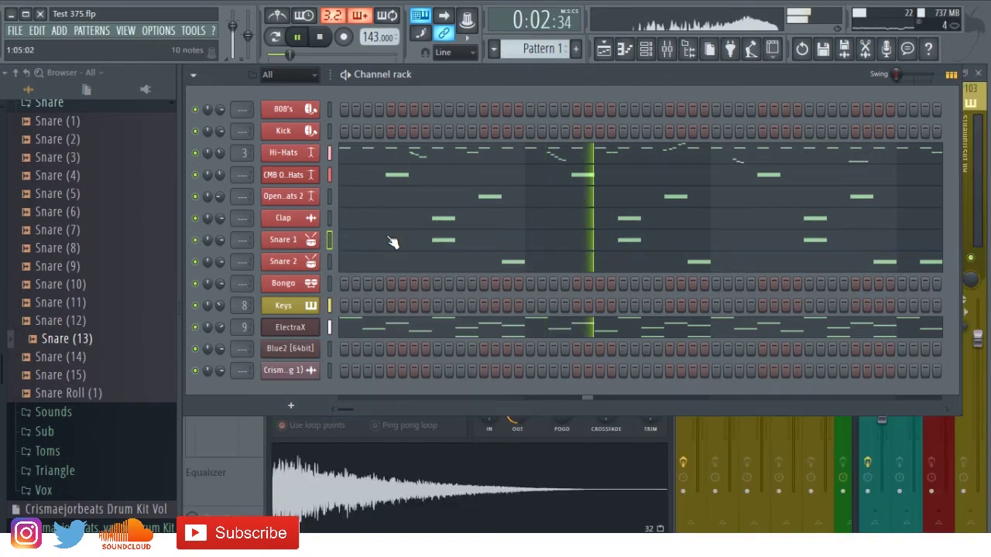
pyautogui.click(393, 242)
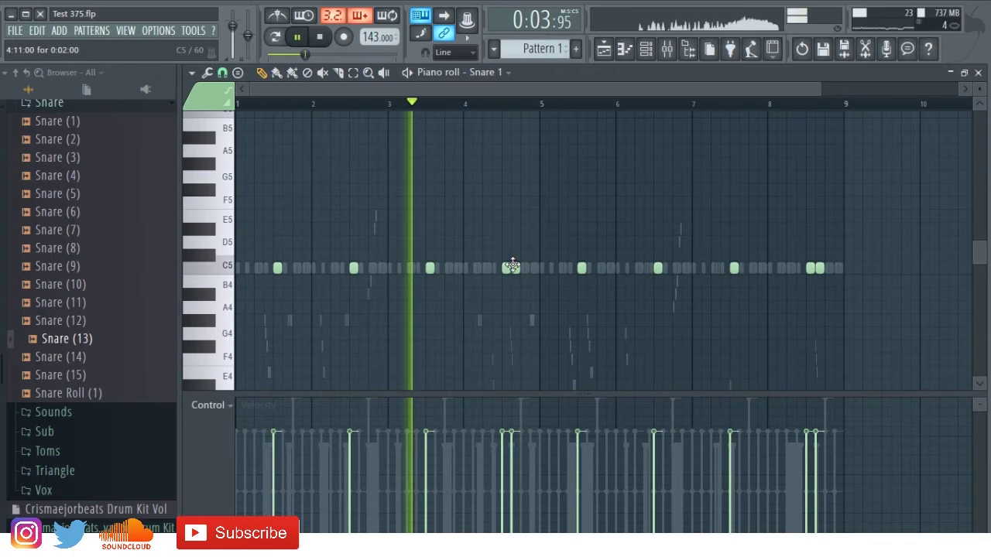
pyautogui.rightClick(512, 267)
pyautogui.rightClick(818, 268)
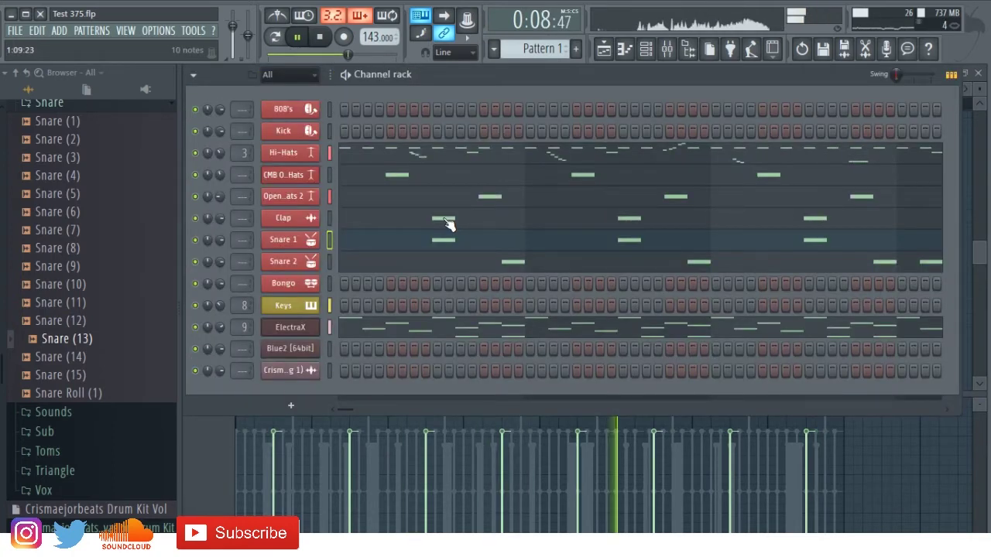
# Try removing the last Snare 2 note in bar 8, put it back, and review the notes in Snare 1.
pyautogui.click(449, 224)
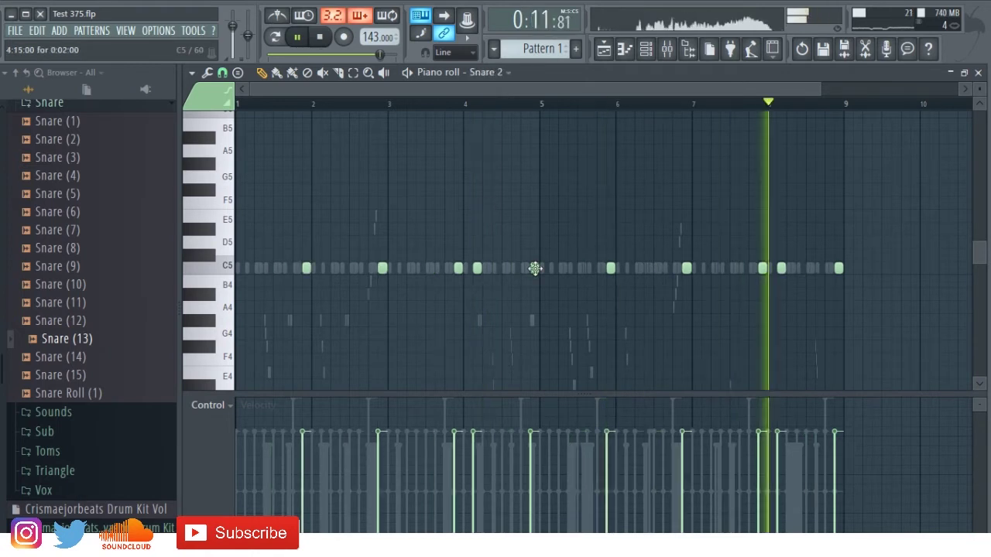
pyautogui.rightClick(838, 268)
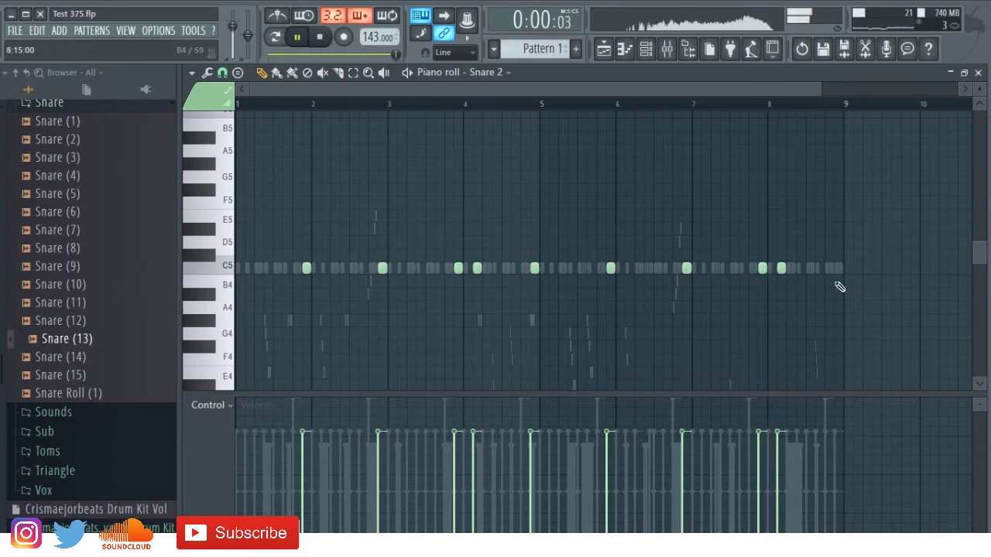
pyautogui.click(838, 268)
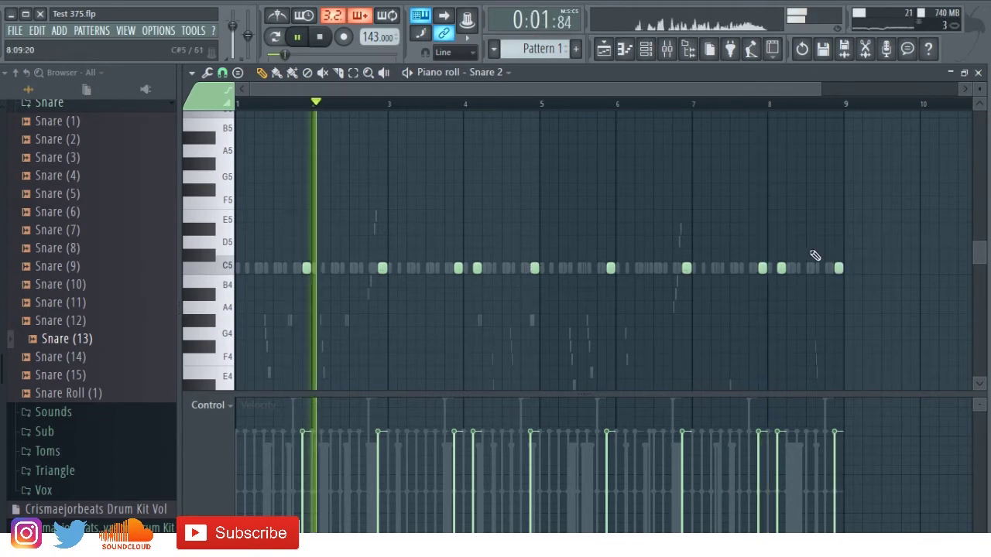
pyautogui.click(645, 48)
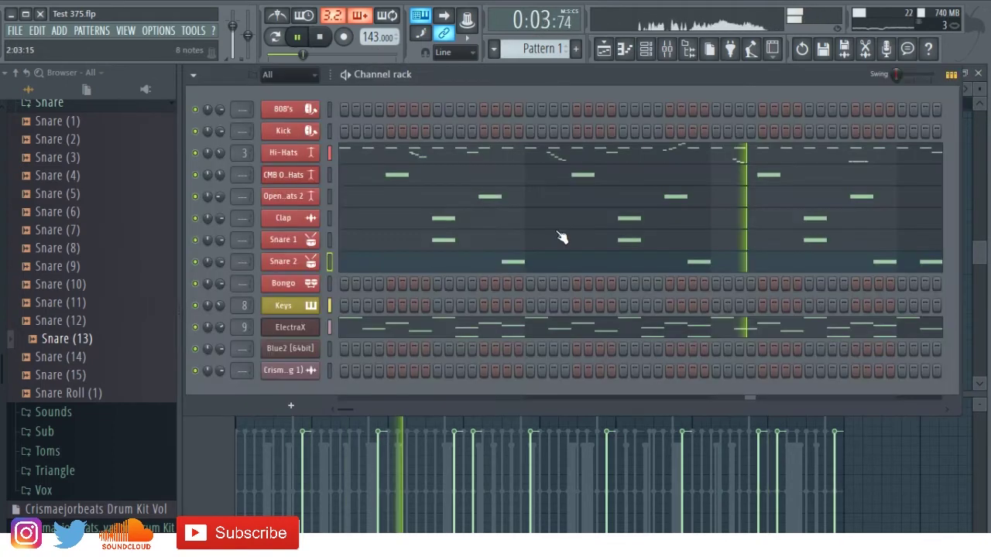
pyautogui.click(508, 242)
pyautogui.click(645, 48)
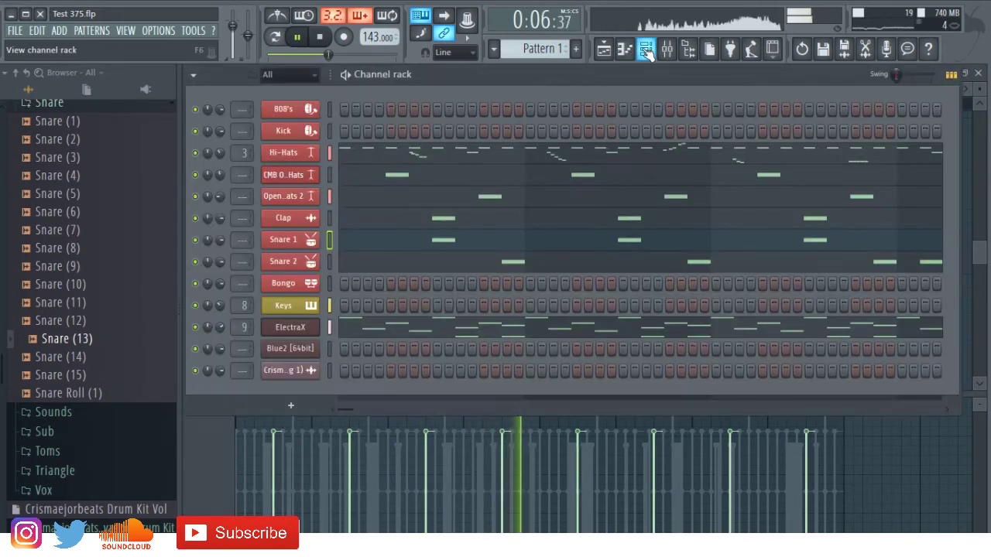
# Delete the last Clap note at the end of bar 8.
pyautogui.click(461, 219)
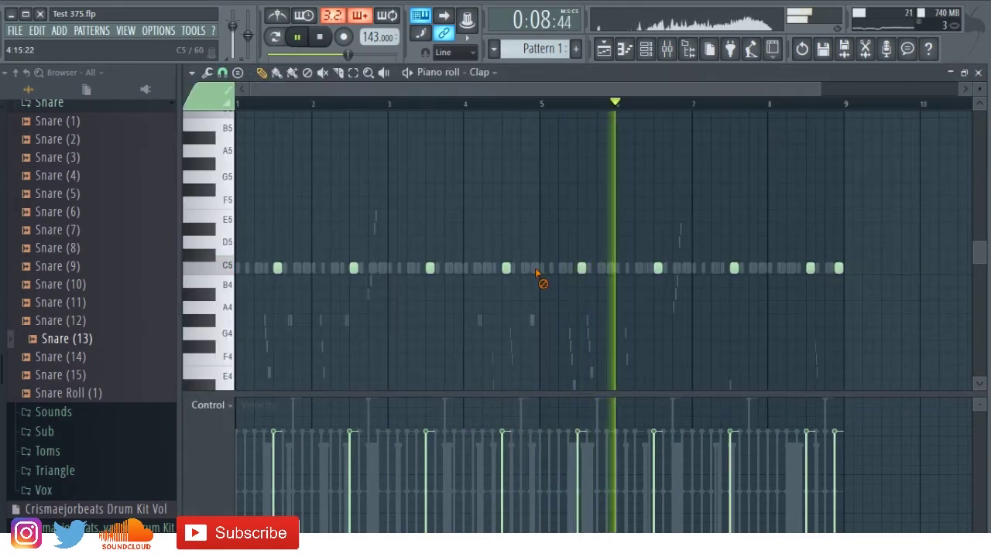
pyautogui.rightClick(839, 268)
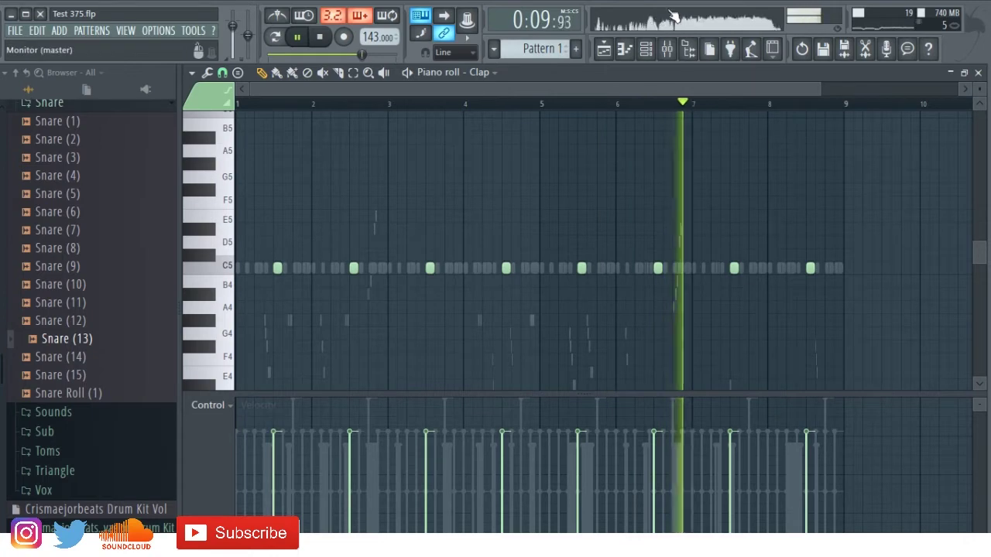
pyautogui.click(646, 49)
# Record a trial Bongo take into Pattern 1 with the Everything option, and clear its notes from the channel.
pyautogui.click(334, 283)
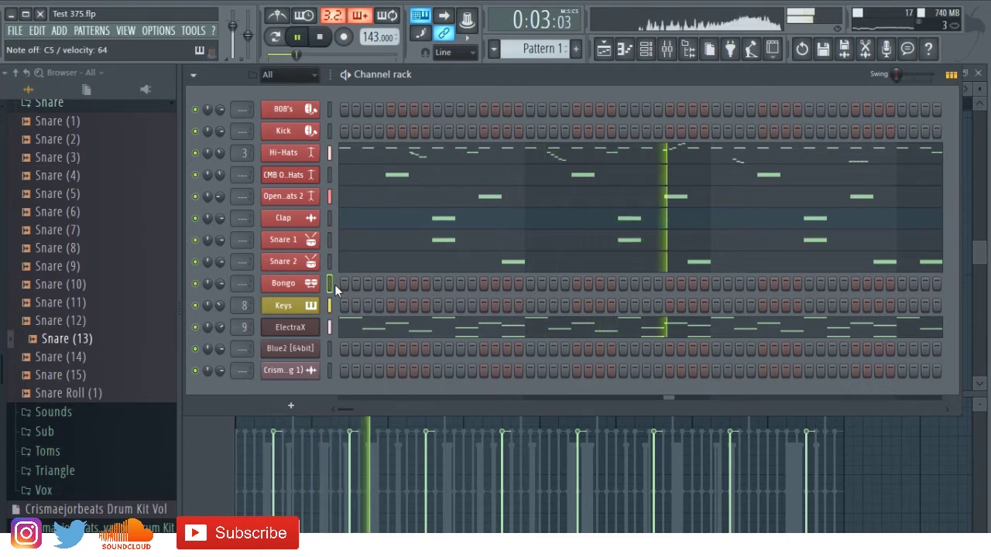
pyautogui.click(320, 37)
pyautogui.click(344, 36)
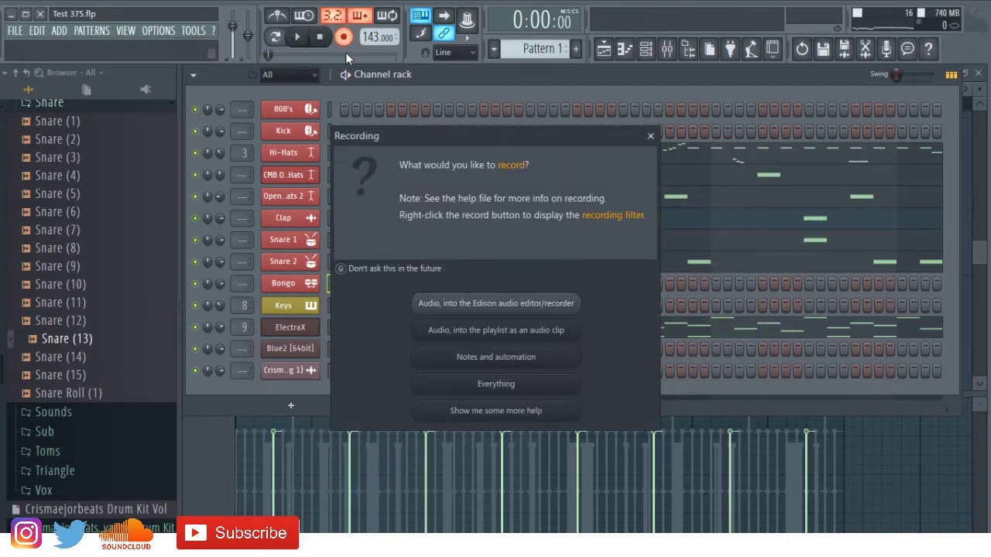
pyautogui.click(474, 389)
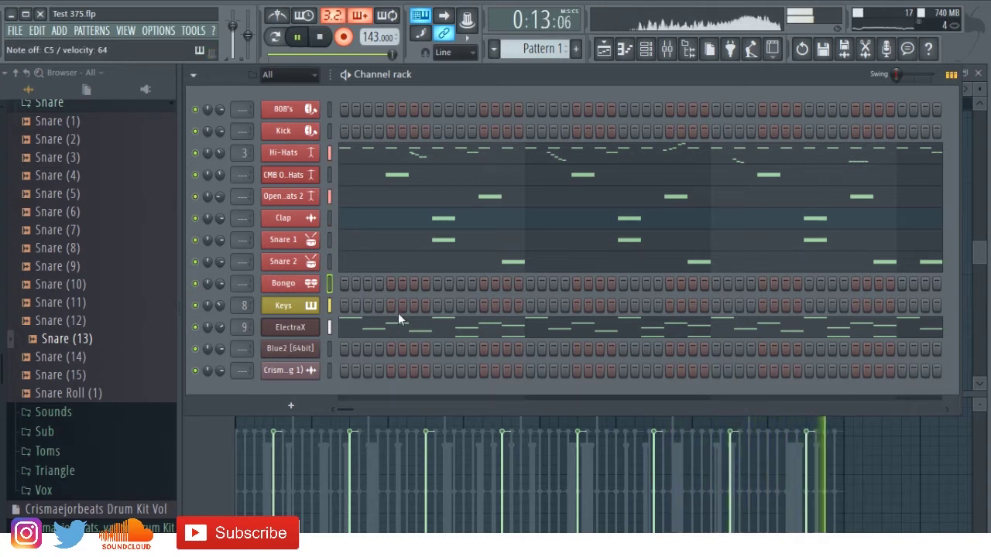
pyautogui.press('space')
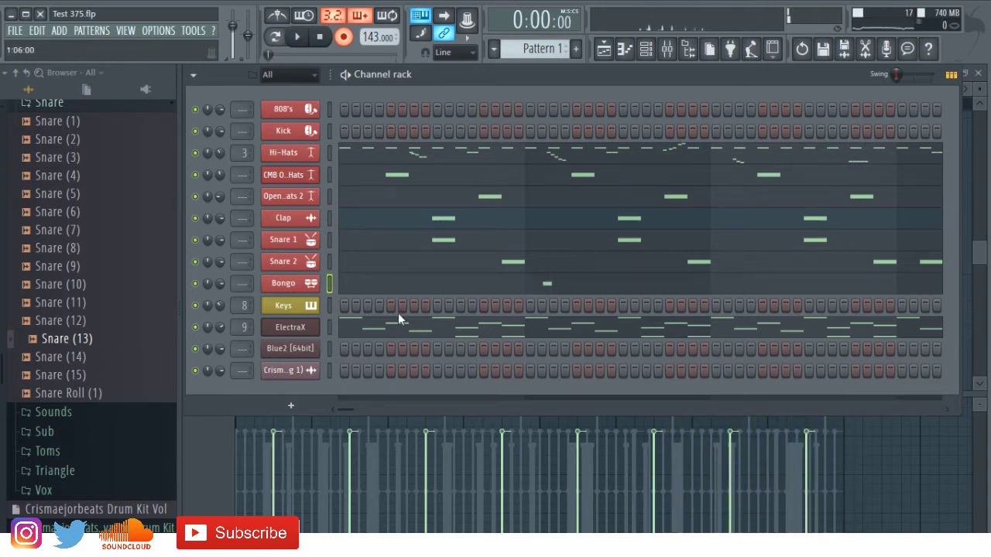
pyautogui.rightClick(283, 284)
pyautogui.click(461, 286)
# Record a new Bongo take over the pattern and quantize its notes.
pyautogui.press('space')
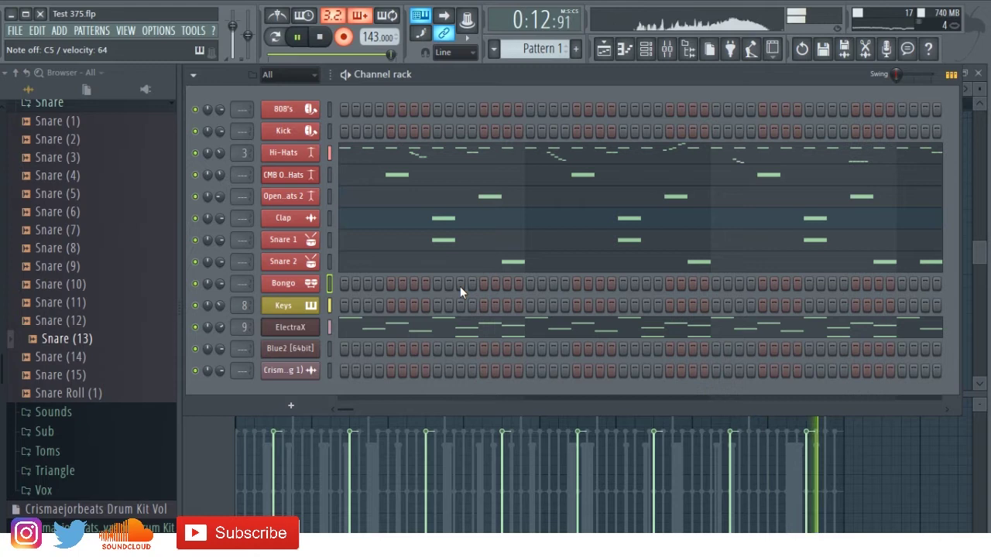
pyautogui.press('space')
pyautogui.click(464, 292)
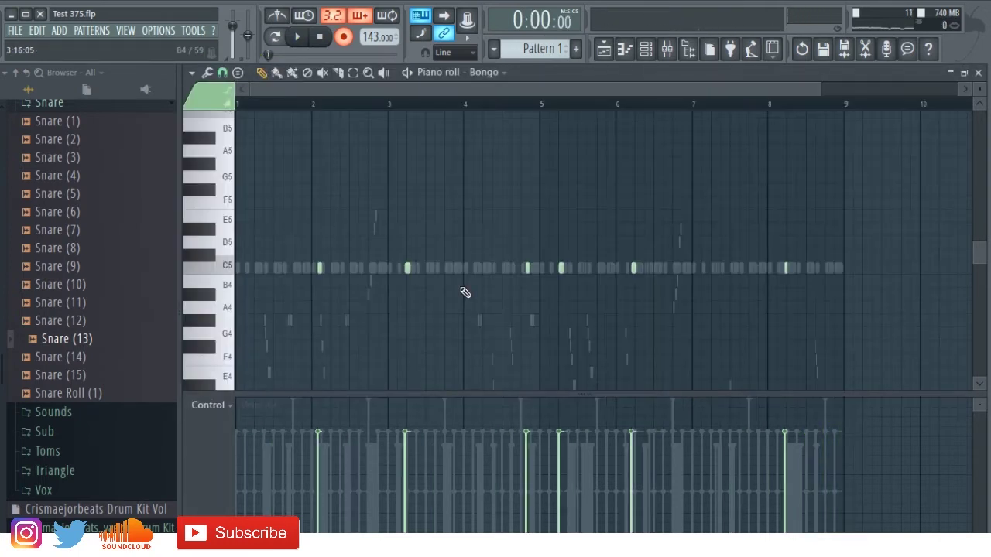
pyautogui.hotkey('ctrl', 'q')
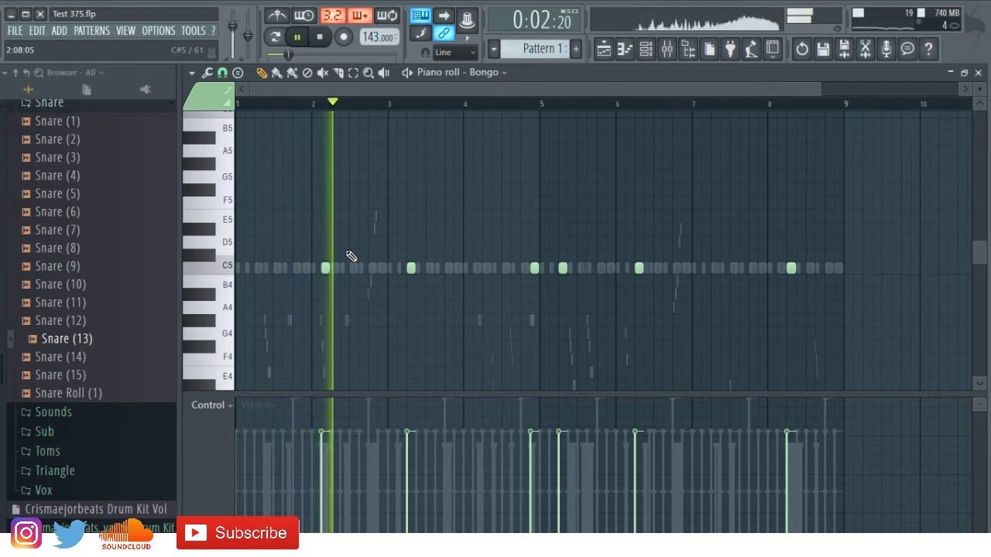
# Move the second Bongo note earlier to 3:03 and replay the pattern from the start.
pyautogui.moveTo(406, 270)
pyautogui.mouseDown()
pyautogui.moveTo(422, 269)
pyautogui.moveTo(408, 268)
pyautogui.mouseUp()
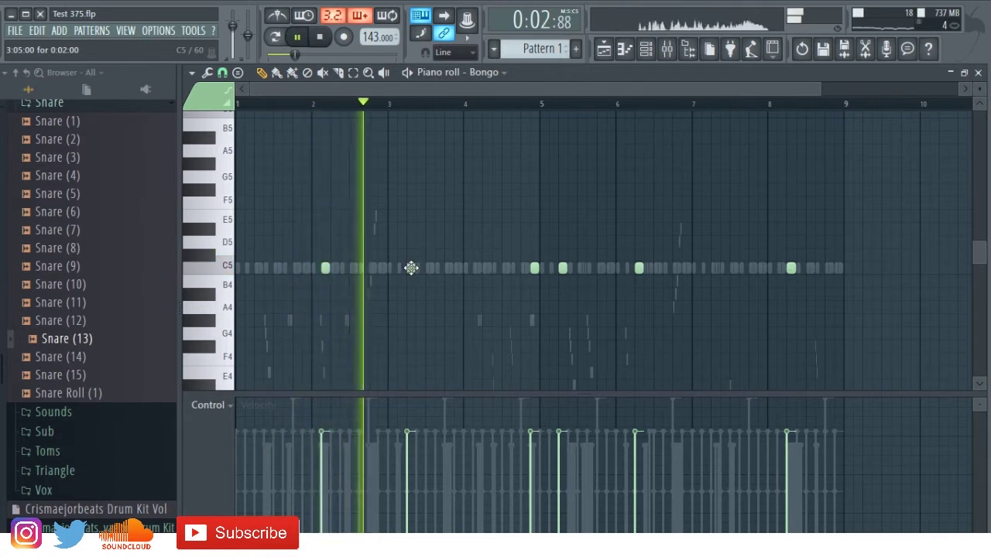
pyautogui.moveTo(410, 268); pyautogui.dragTo(403, 268)
pyautogui.press('space')
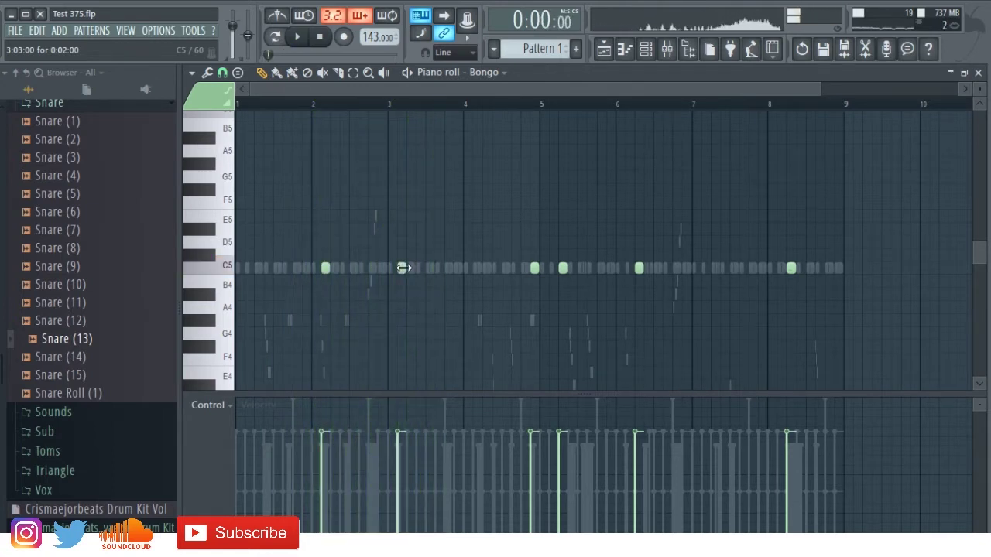
pyautogui.press('space')
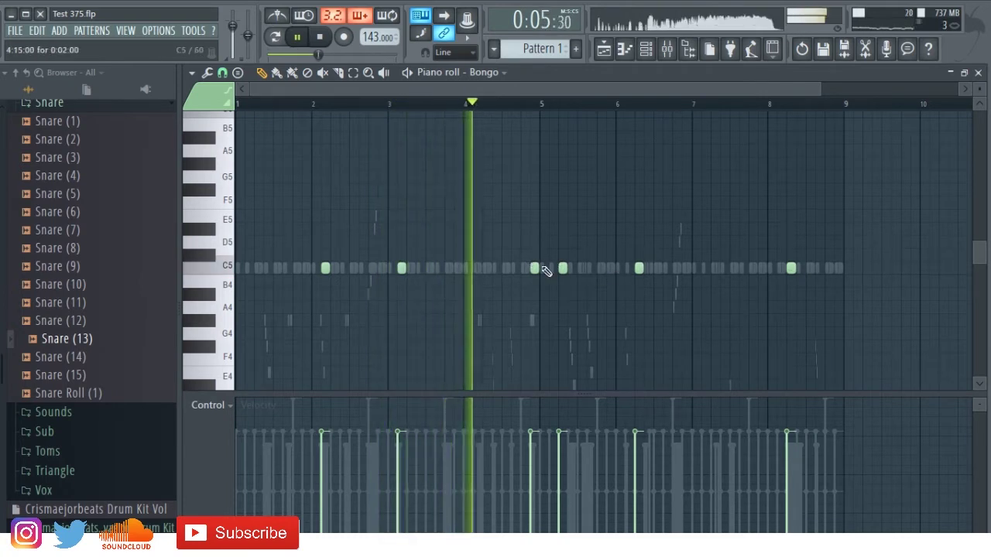
# Move the third Bongo note to 4:11 and the fourth to 5:03, replaying the pattern to check the timing.
pyautogui.moveTo(561, 269); pyautogui.dragTo(571, 270)
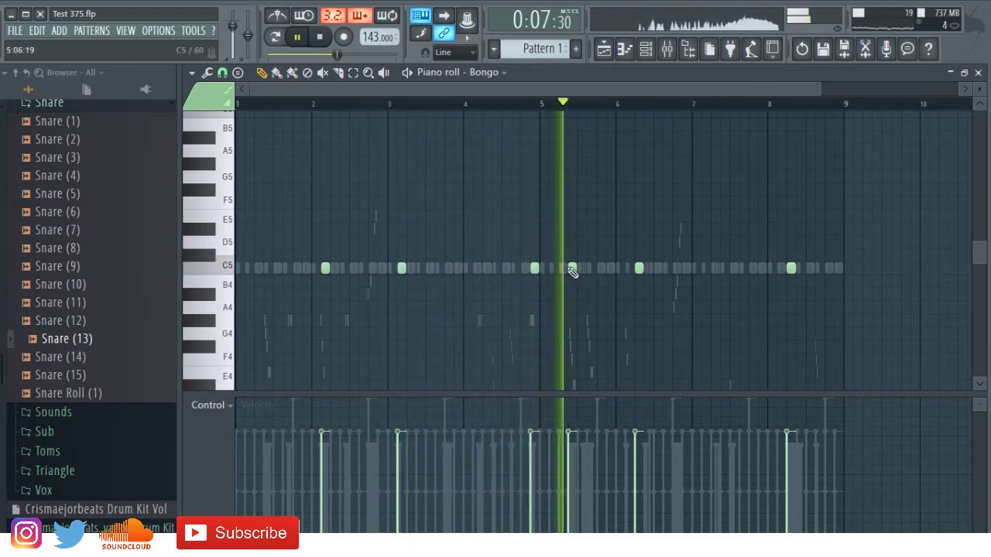
pyautogui.click(514, 268)
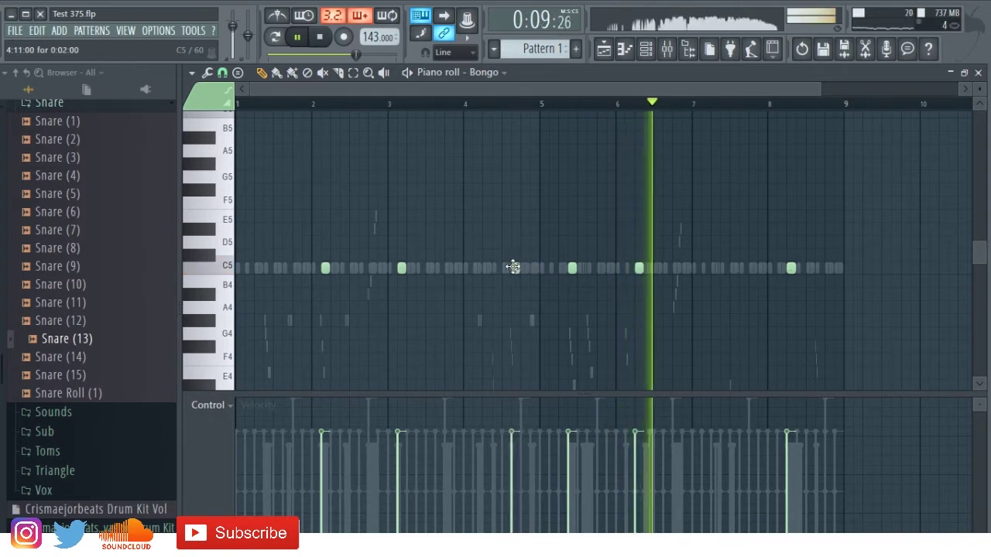
pyautogui.click(497, 104)
pyautogui.moveTo(571, 268); pyautogui.dragTo(551, 267)
pyautogui.press('space')
pyautogui.press('space')
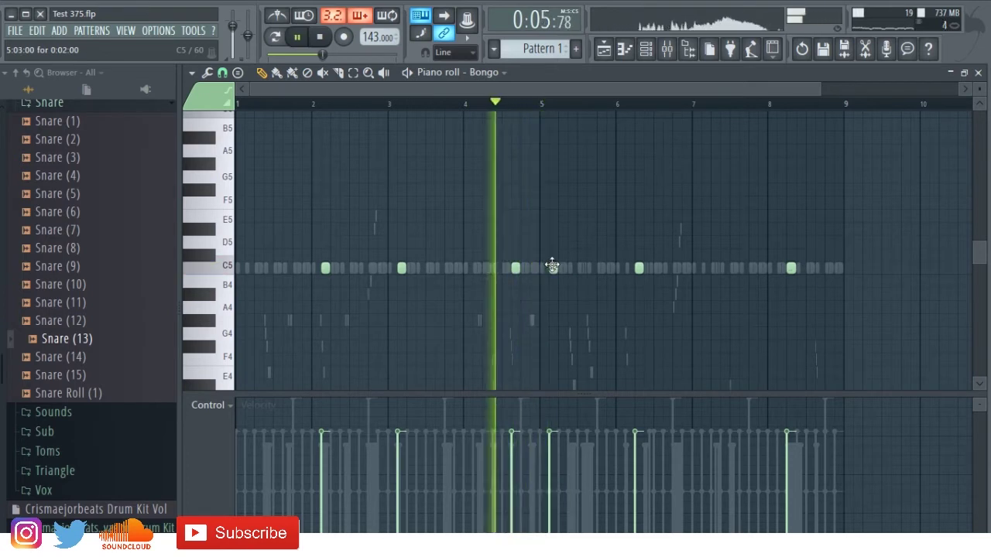
# Try a Bongo note at 4:13 in place of the one at 5:03, and put the 5:03 note back.
pyautogui.click(530, 268)
pyautogui.press('space')
pyautogui.press('space')
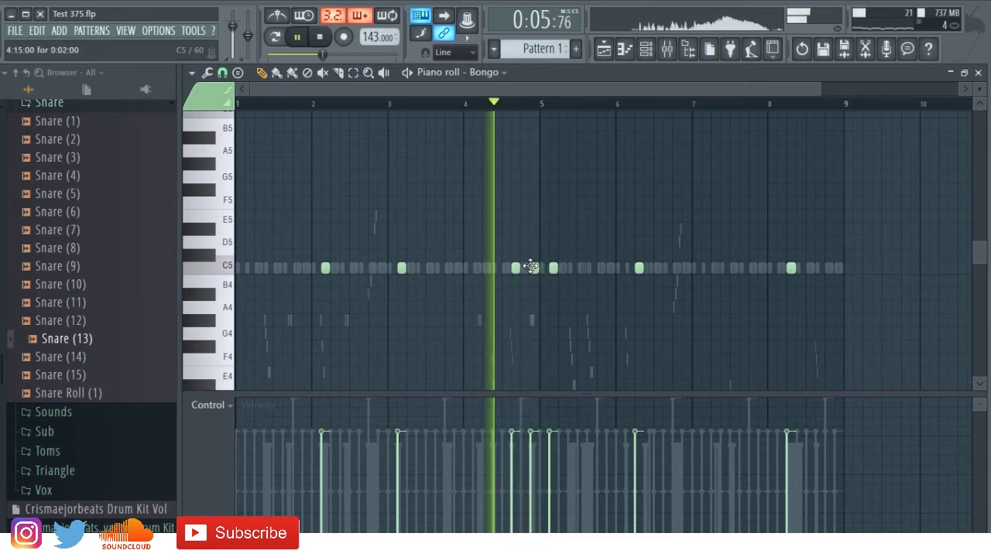
pyautogui.moveTo(535, 268); pyautogui.dragTo(526, 269)
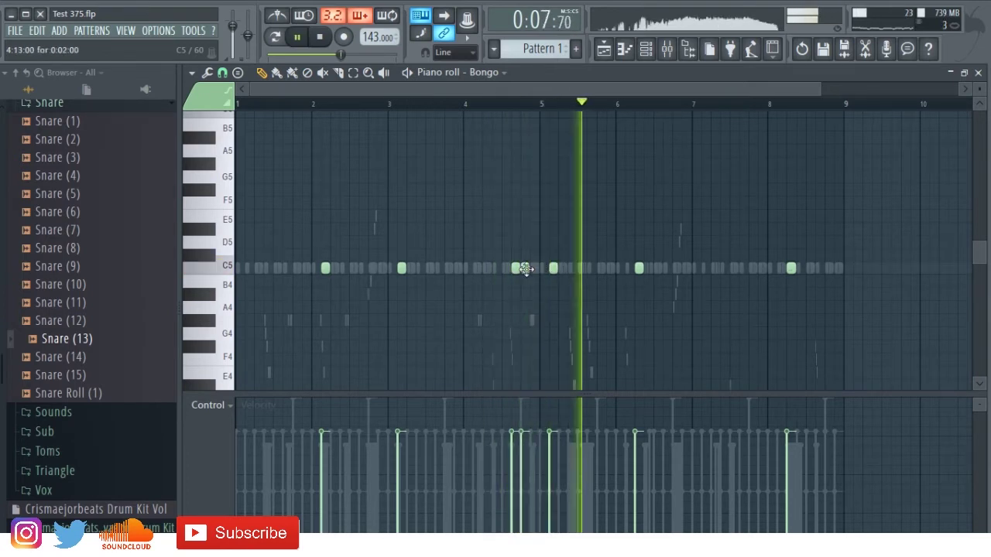
pyautogui.rightClick(553, 270)
pyautogui.press('space')
pyautogui.press('space')
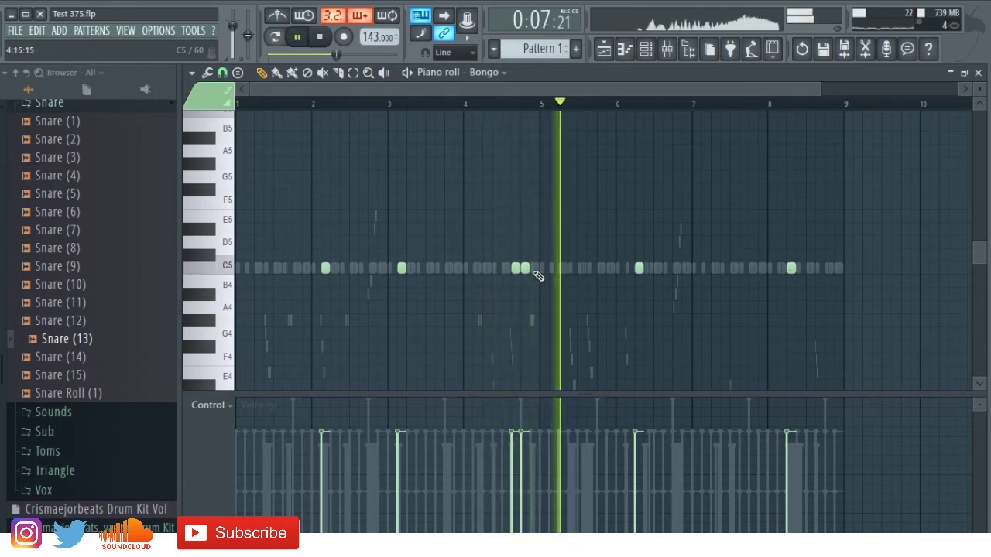
pyautogui.rightClick(527, 269)
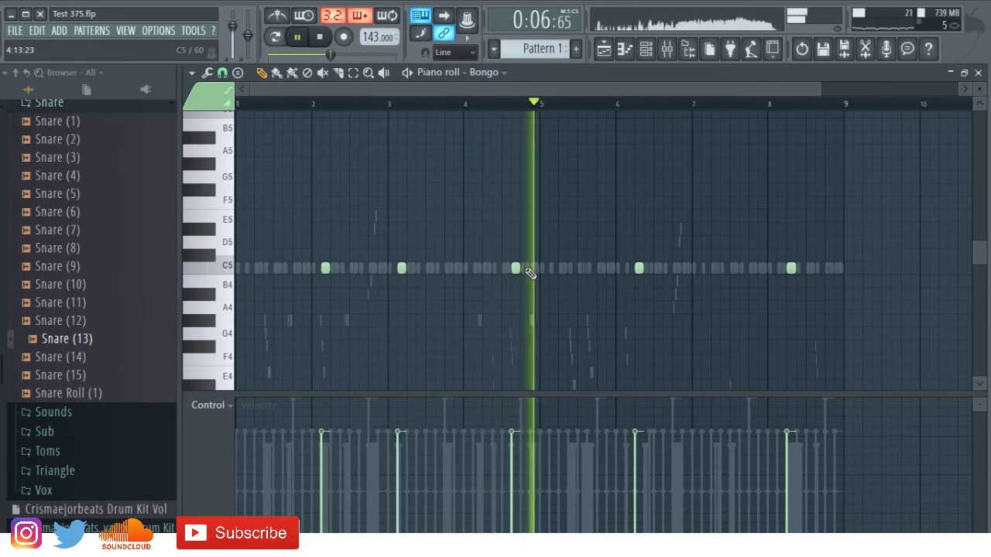
pyautogui.click(549, 268)
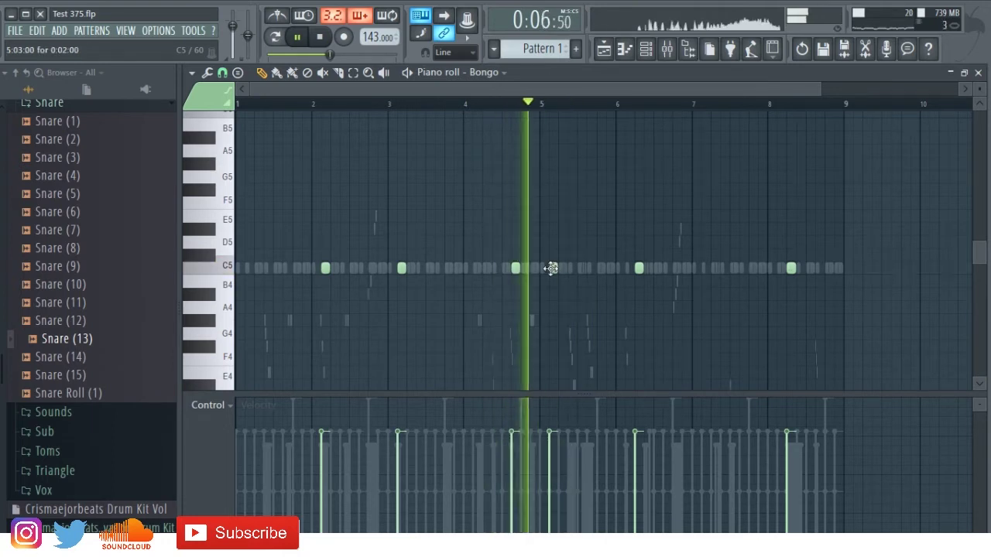
# Try an extra Bongo note at 5:05 and remove it again.
pyautogui.click(565, 271)
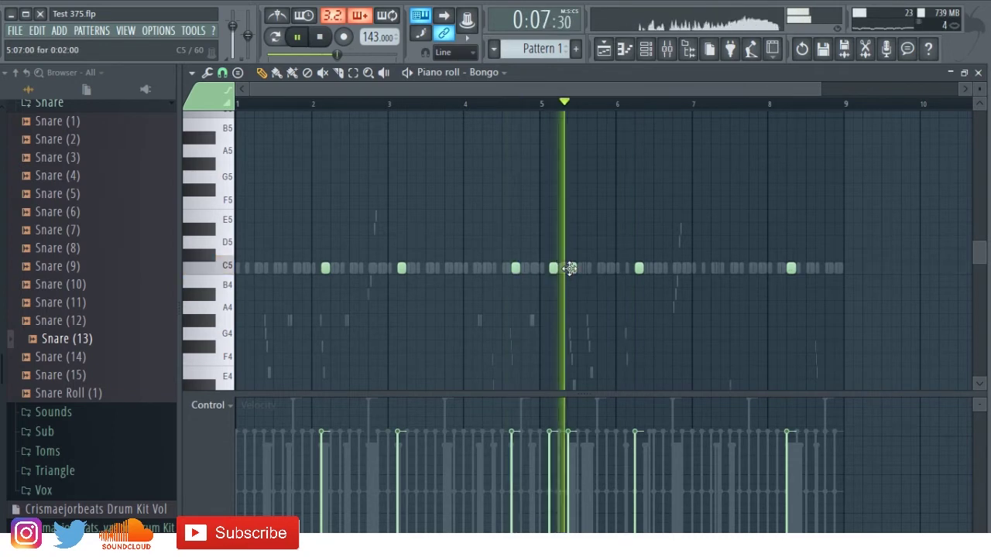
pyautogui.moveTo(569, 269); pyautogui.dragTo(562, 270)
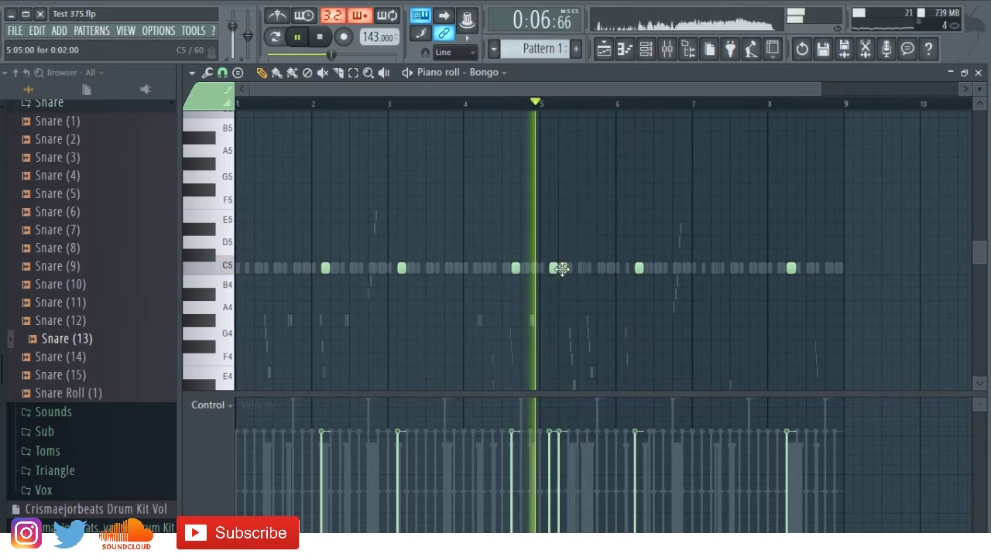
pyautogui.rightClick(561, 269)
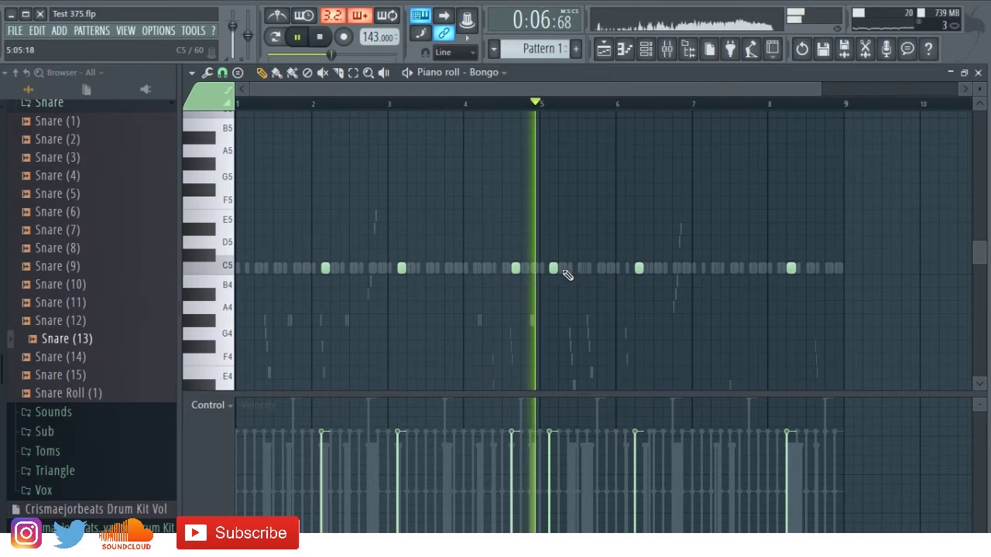
# Rearrange the closing Bongo notes so they fall at 6:03 and 7:03, with none left in bar 8.
pyautogui.moveTo(637, 268)
pyautogui.mouseDown()
pyautogui.moveTo(668, 268)
pyautogui.moveTo(648, 268)
pyautogui.mouseUp()
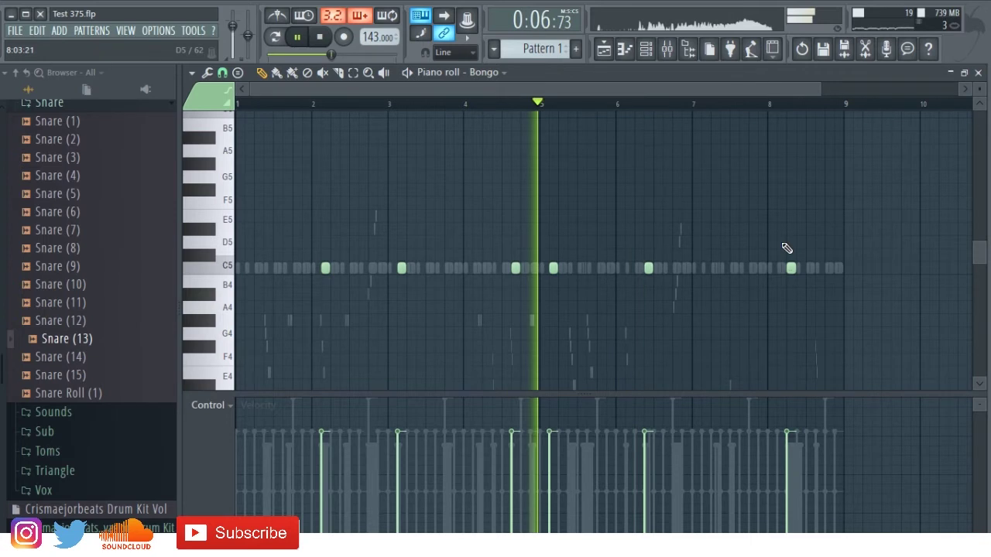
pyautogui.moveTo(791, 267); pyautogui.dragTo(800, 268)
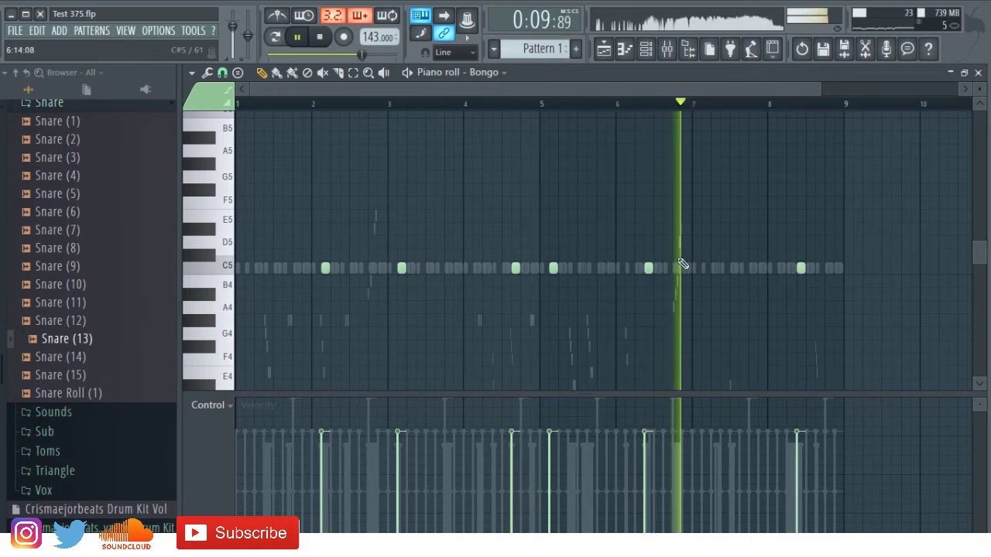
pyautogui.moveTo(648, 268); pyautogui.dragTo(630, 267)
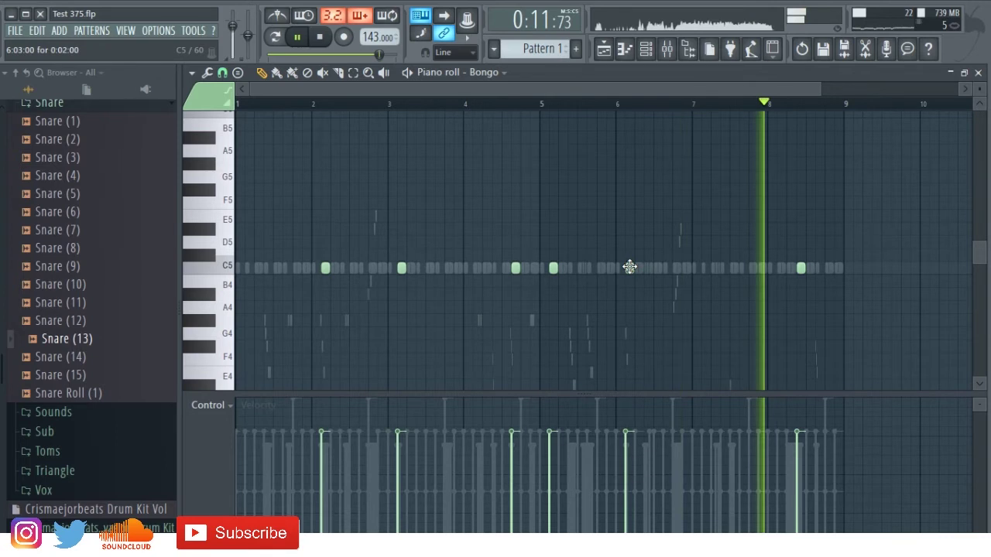
pyautogui.moveTo(799, 267); pyautogui.dragTo(781, 268)
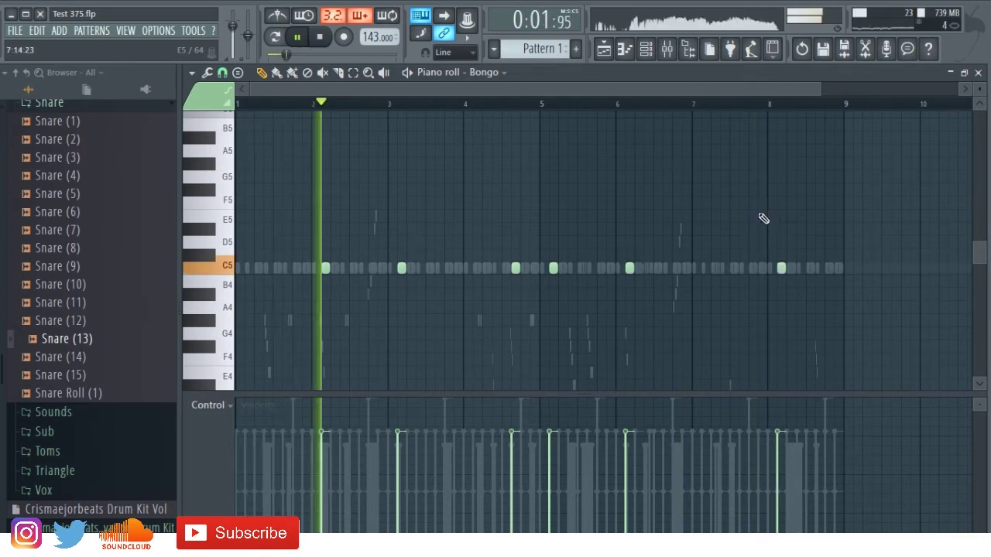
pyautogui.click(705, 268)
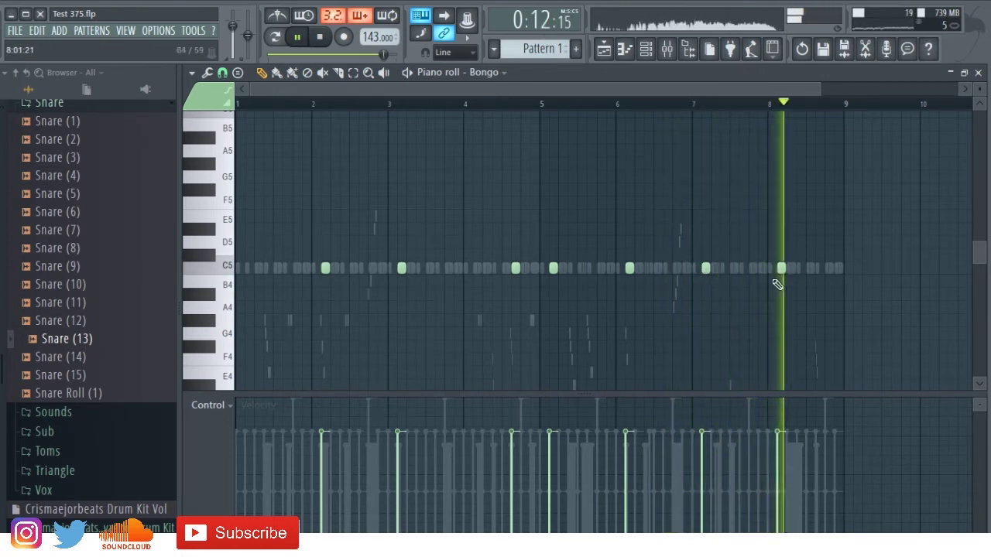
pyautogui.rightClick(781, 269)
# Try extra Bongo notes at 1:15 and 5:15, and remove them again.
pyautogui.click(307, 268)
pyautogui.click(609, 268)
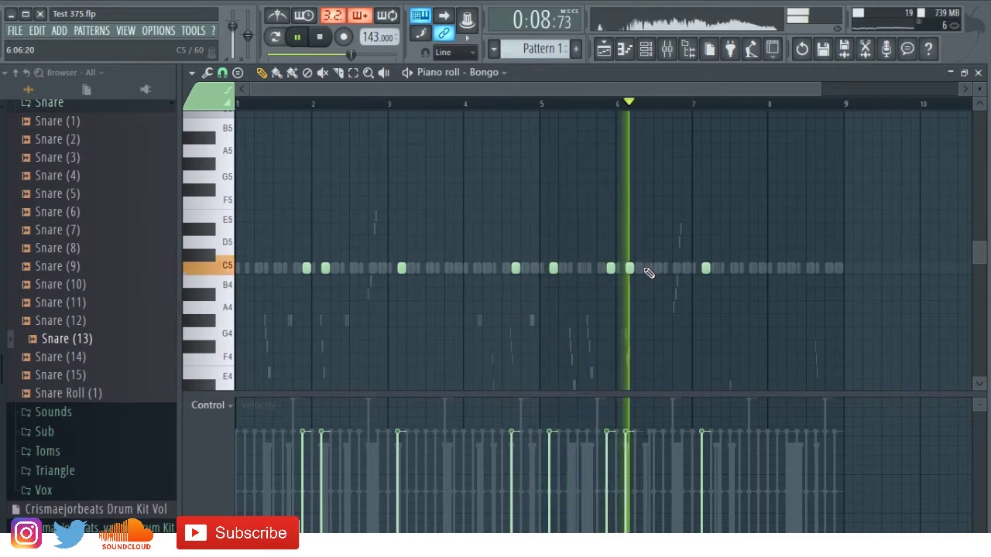
pyautogui.rightClick(611, 269)
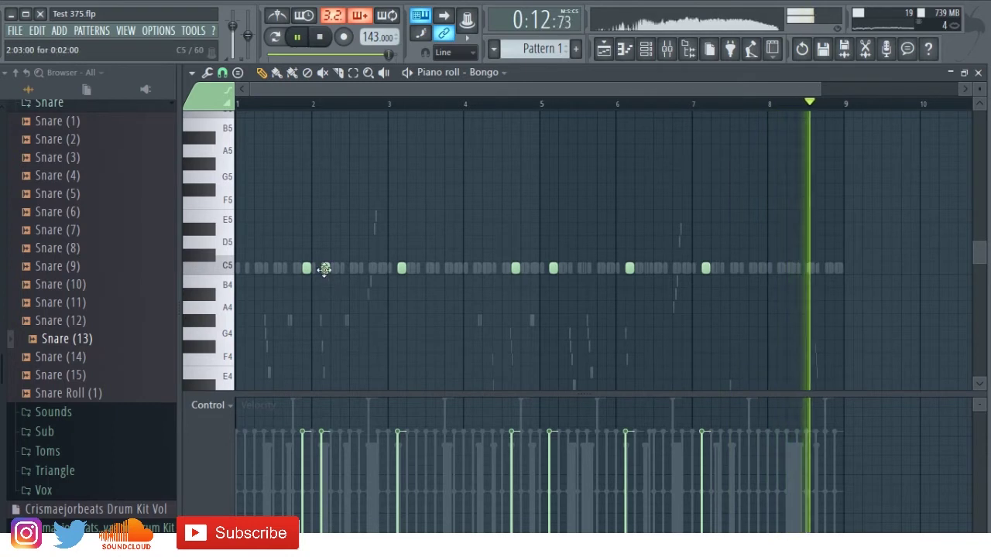
pyautogui.moveTo(324, 269); pyautogui.dragTo(325, 268)
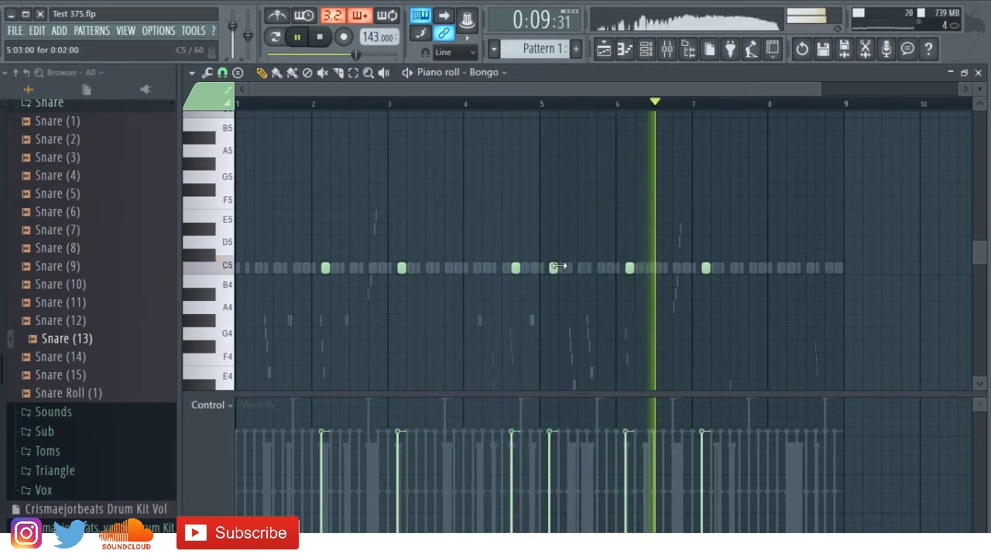
# Delete the Bongo note at 5:03 and add a note at 8:11.
pyautogui.rightClick(555, 268)
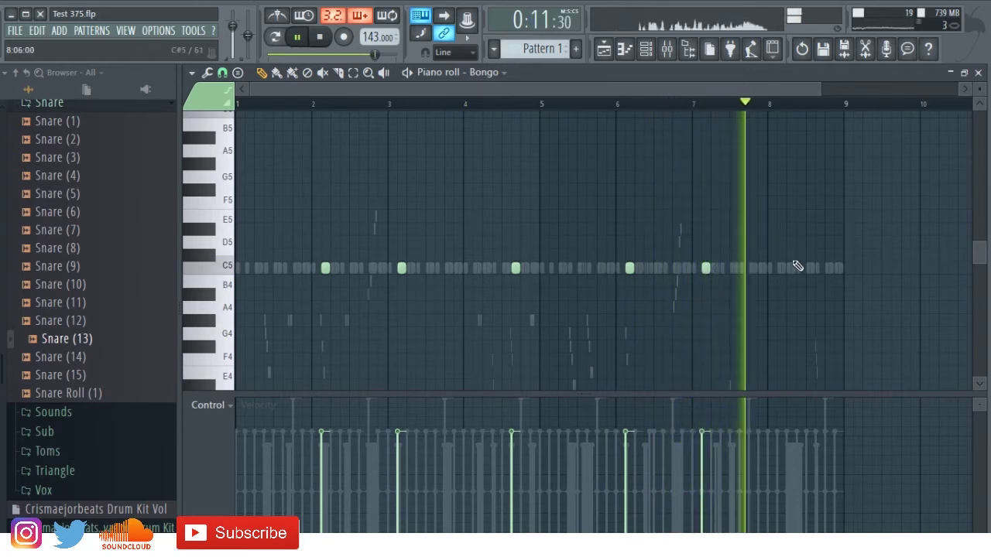
pyautogui.click(783, 268)
pyautogui.moveTo(783, 268); pyautogui.dragTo(817, 268)
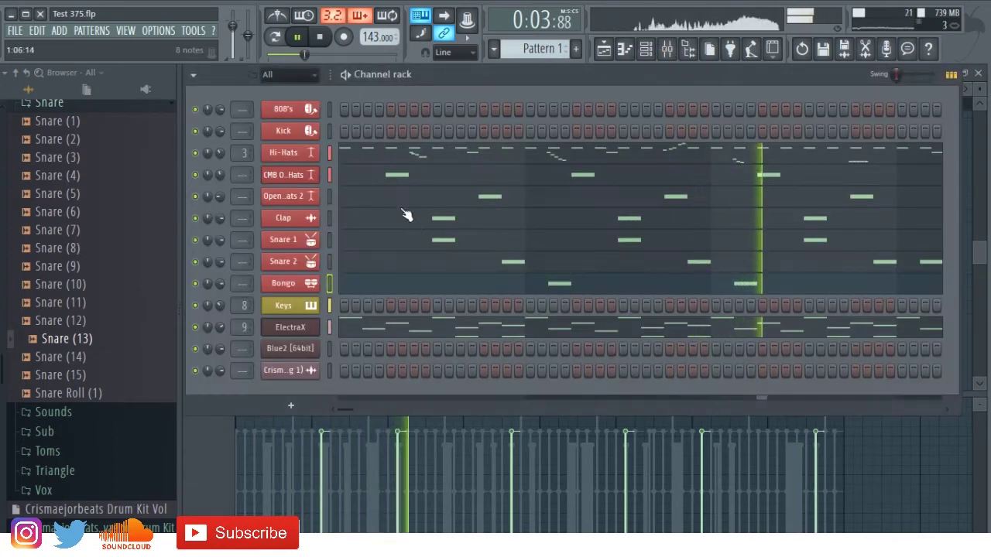
# Cut the 808's notes from Pattern 2 and paste them into the 808's channel of Pattern 1.
pyautogui.scroll(1, 568, 49)
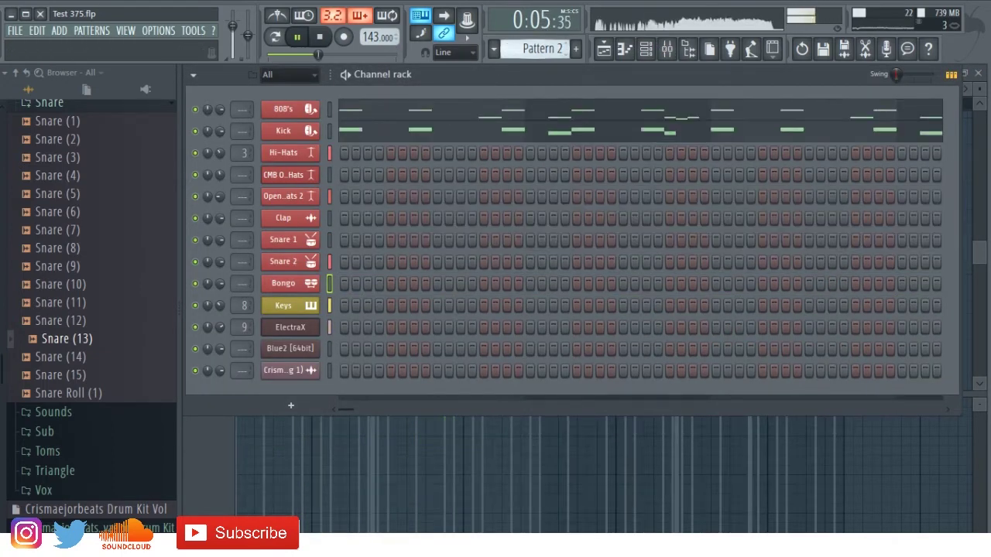
pyautogui.rightClick(312, 112)
pyautogui.click(451, 105)
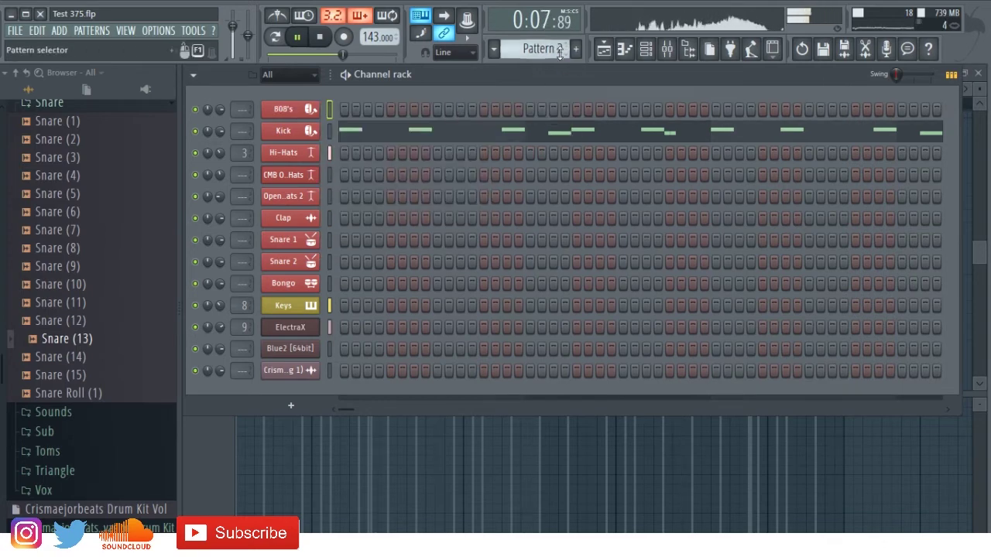
pyautogui.scroll(-1, 558, 50)
pyautogui.rightClick(301, 109)
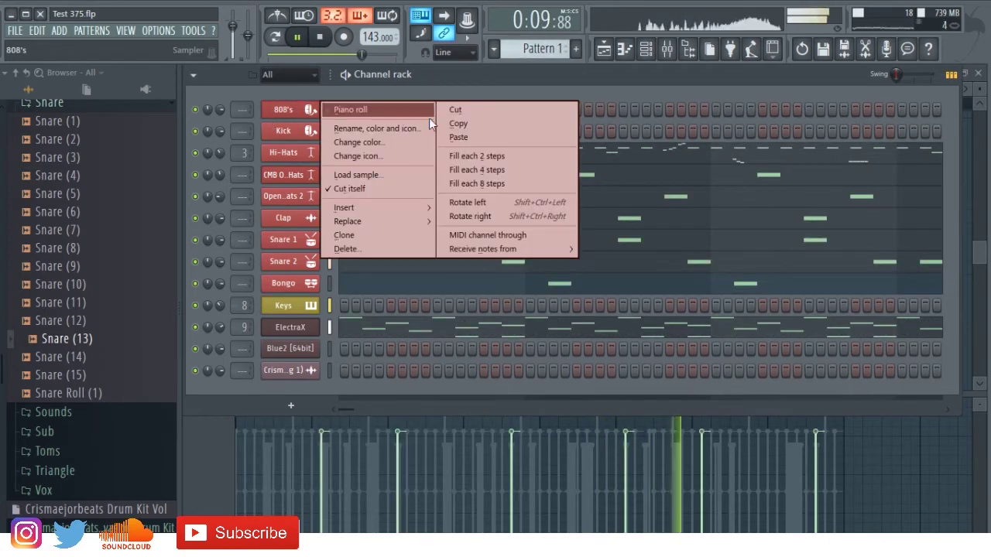
pyautogui.click(461, 133)
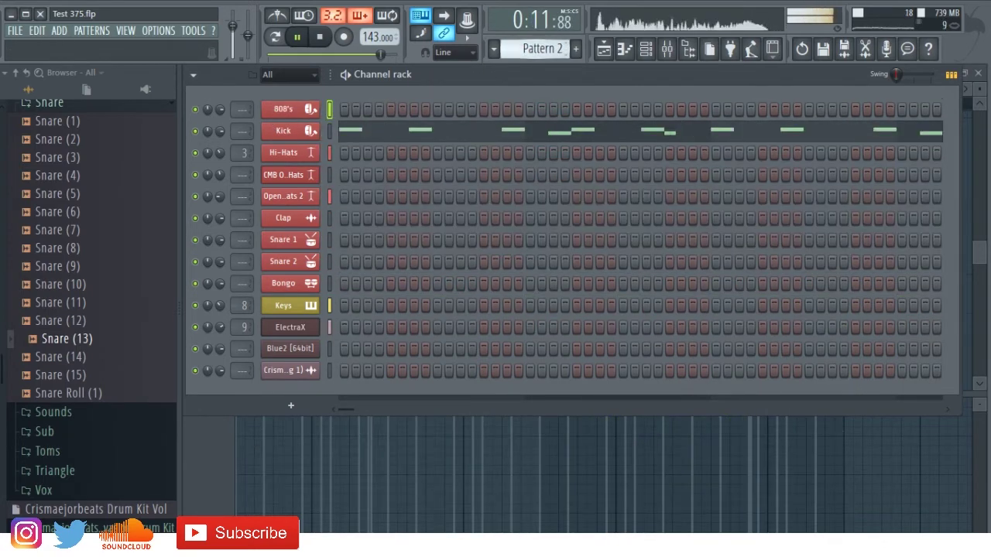
# Cut the Kick notes from Pattern 2 and paste them into the Kick channel of Pattern 1.
pyautogui.press('KP_Add')
pyautogui.rightClick(285, 137)
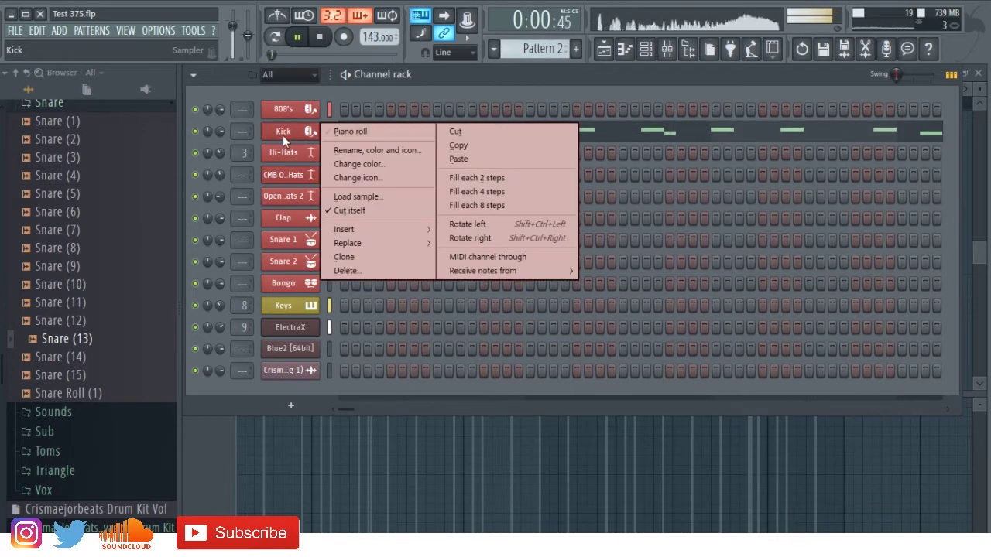
pyautogui.click(443, 133)
pyautogui.press('KP_Subtract')
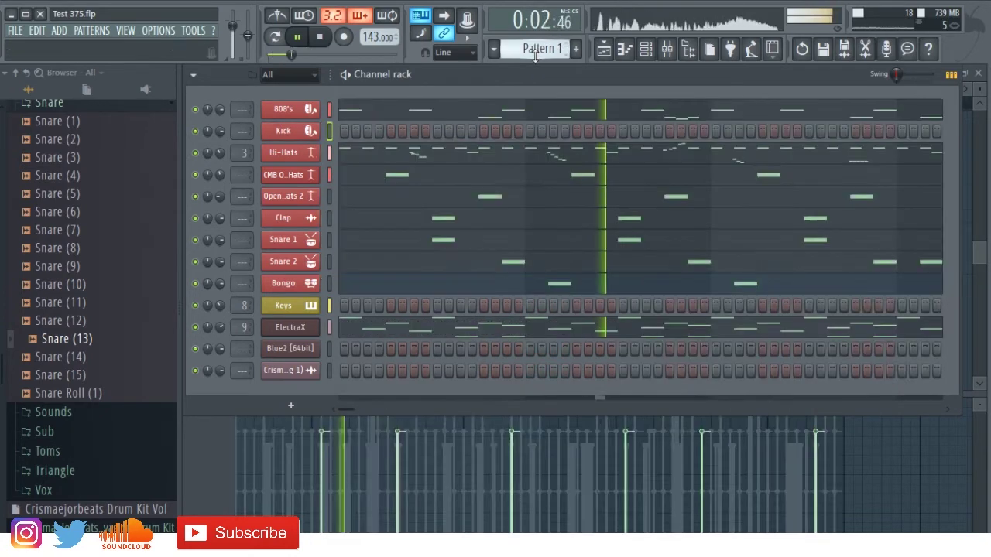
pyautogui.rightClick(296, 130)
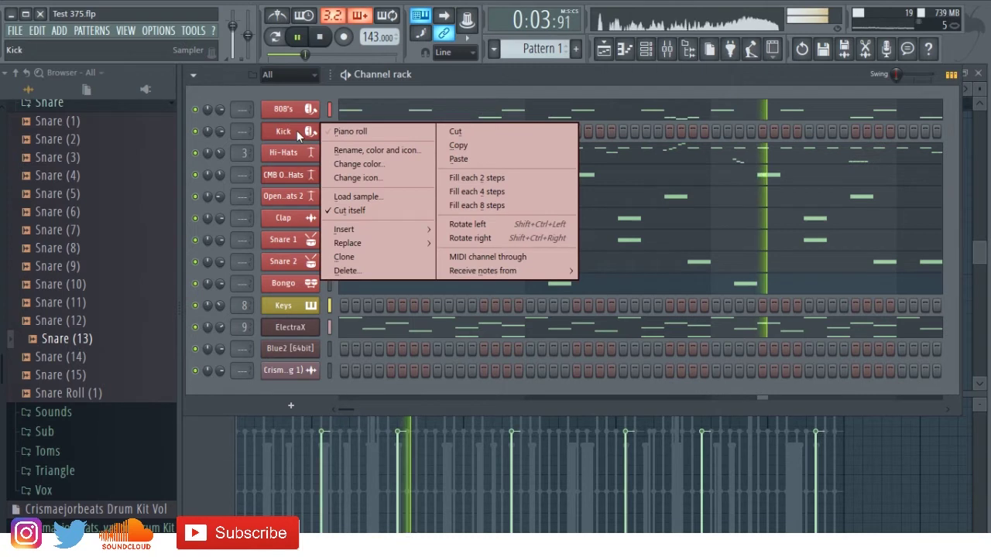
pyautogui.click(458, 159)
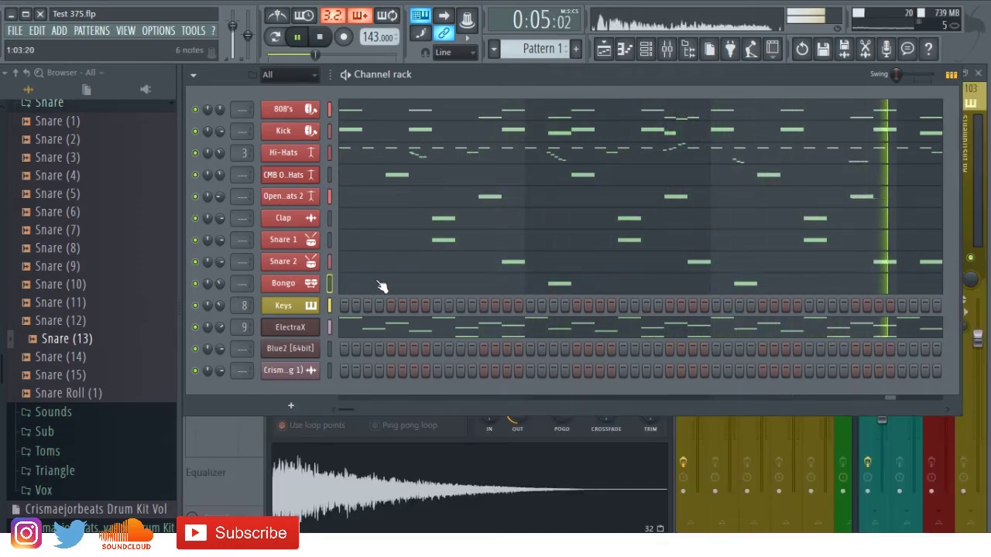
# In the Bongo piano roll, add a note at 1:15 and move the note at 3:03 to 2:15.
pyautogui.click(380, 285)
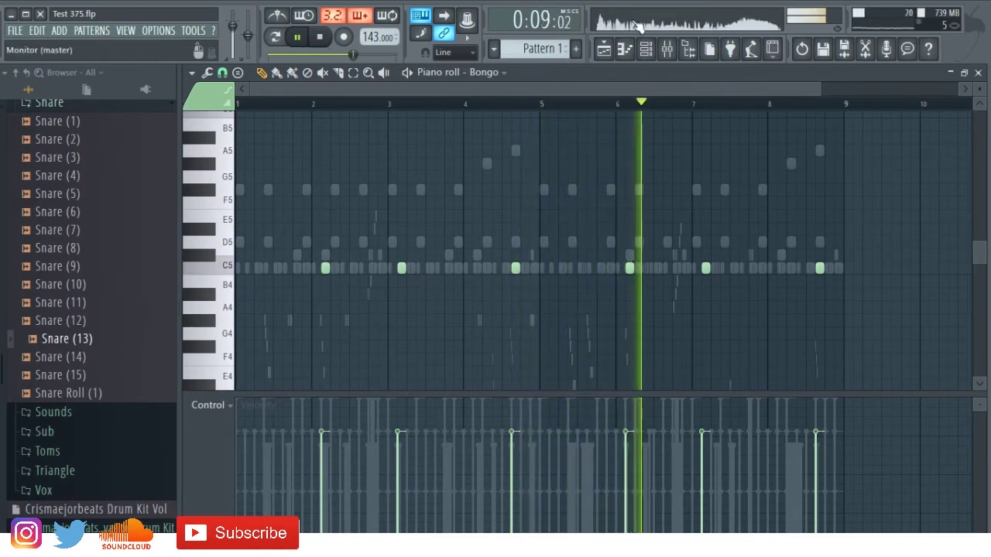
pyautogui.click(650, 51)
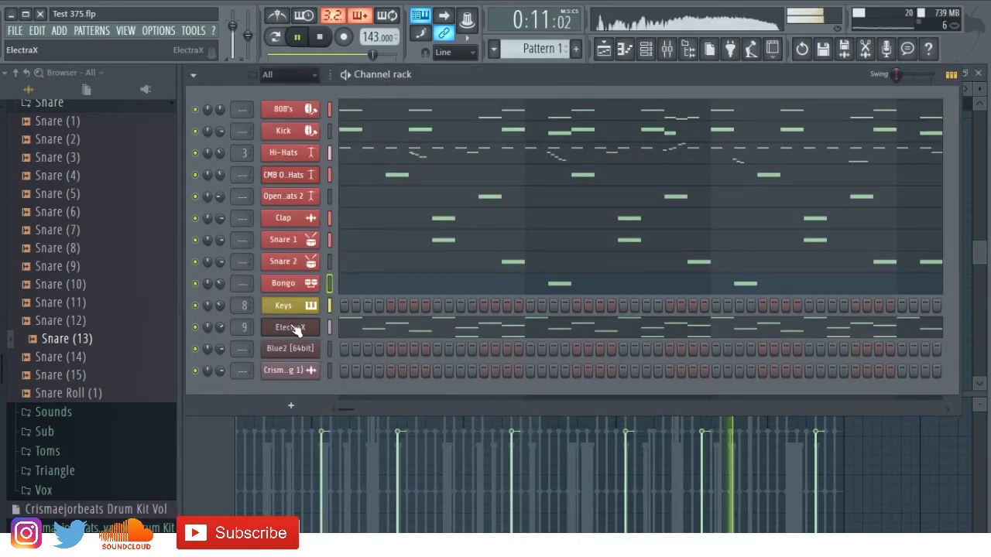
pyautogui.click(283, 283)
pyautogui.click(391, 287)
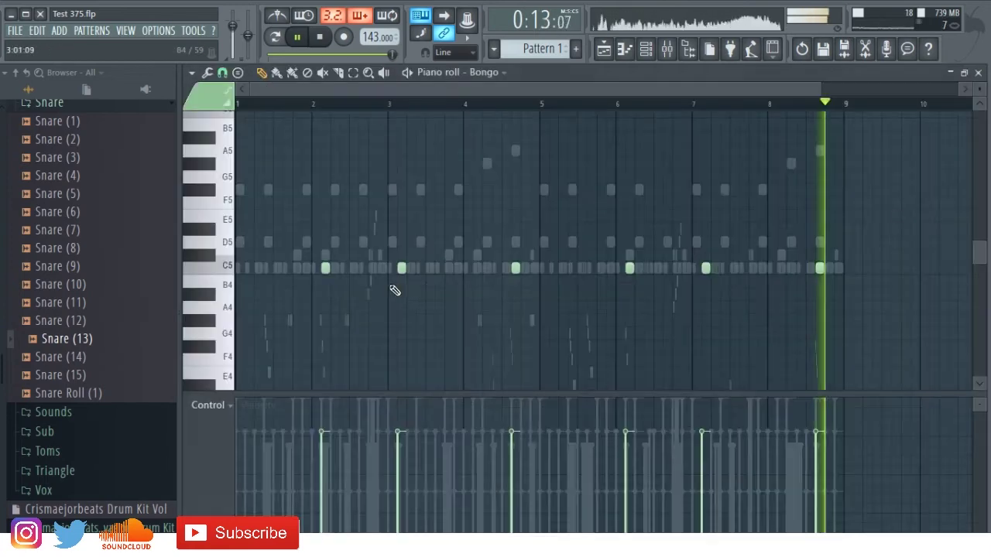
pyautogui.click(308, 271)
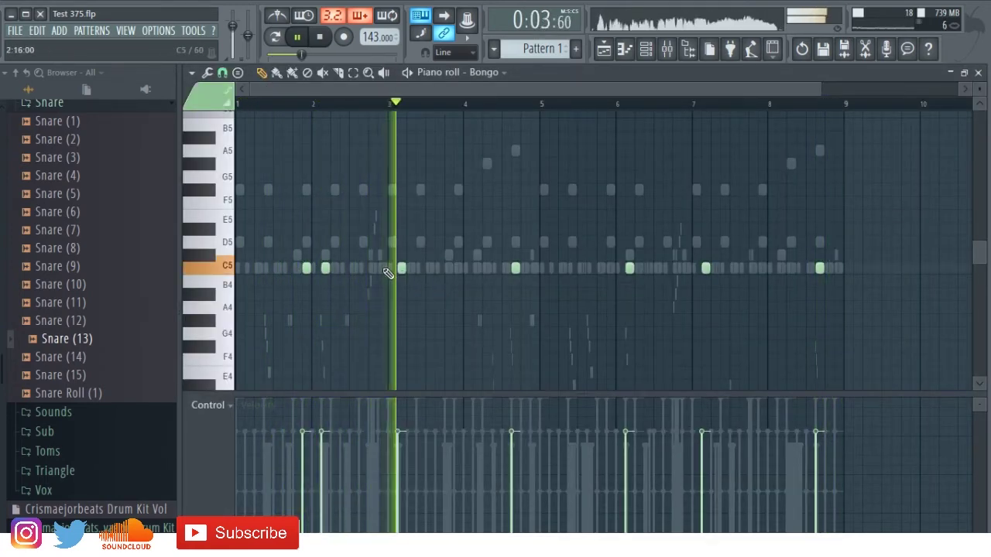
pyautogui.moveTo(402, 268); pyautogui.dragTo(382, 268)
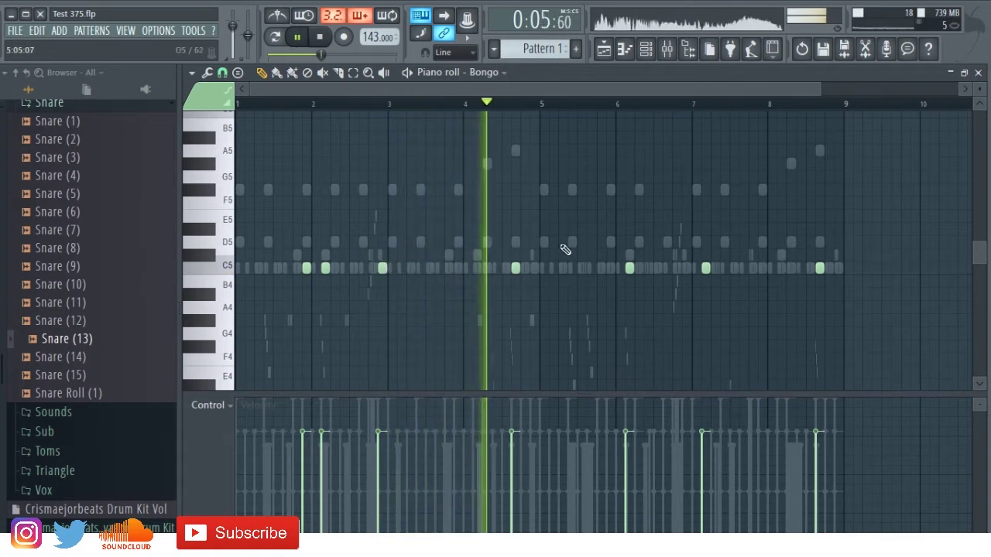
# Move the Bongo notes at 4:11 and 7:03 to 5:15 and 6:15, and replace the 8:11 note with notes at 7:15 and 8:03.
pyautogui.moveTo(516, 268); pyautogui.dragTo(610, 267)
pyautogui.moveTo(703, 268); pyautogui.dragTo(687, 269)
pyautogui.click(762, 270)
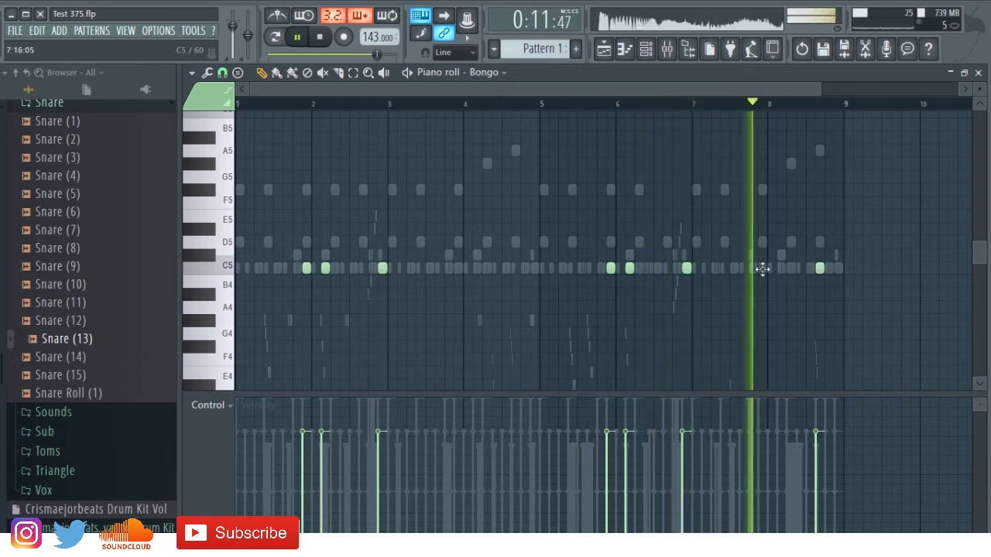
pyautogui.click(780, 268)
pyautogui.rightClick(821, 268)
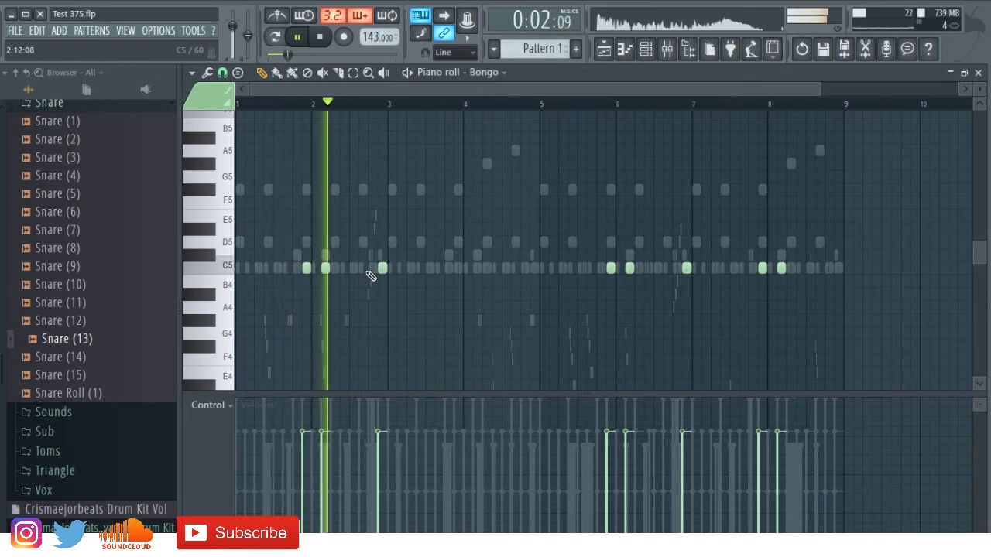
# Lower the 808's channel volume to 57% in the channel rack.
pyautogui.press('F6')
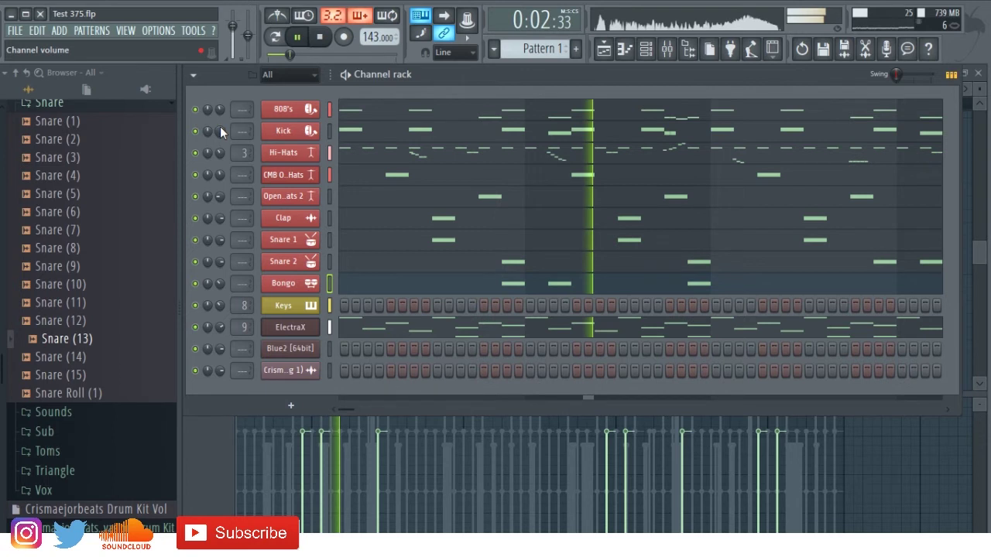
pyautogui.moveTo(221, 110); pyautogui.dragTo(222, 182)
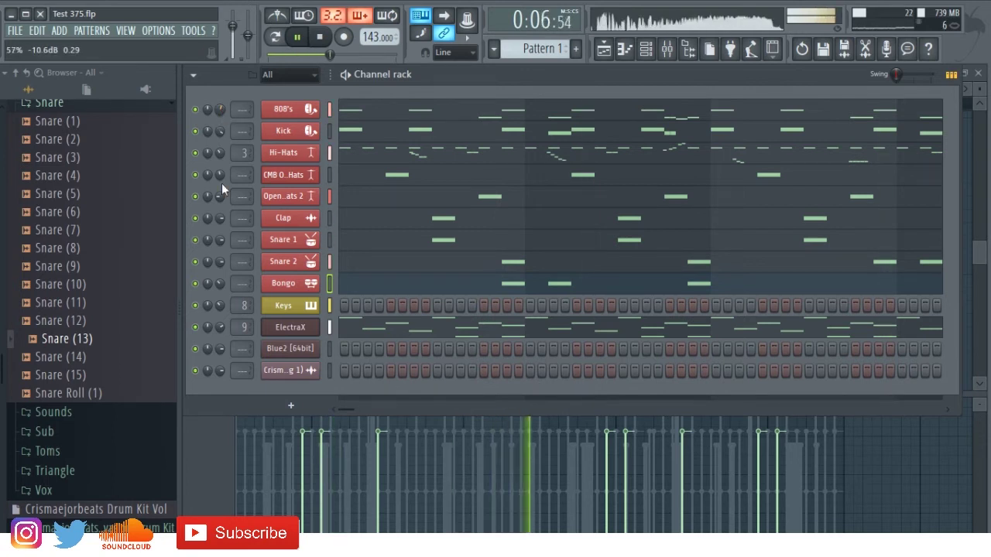
# Compare the Keys and ElectraX layers in playback by toggling their mutes, leaving Keys muted and ElectraX active.
pyautogui.click(196, 326)
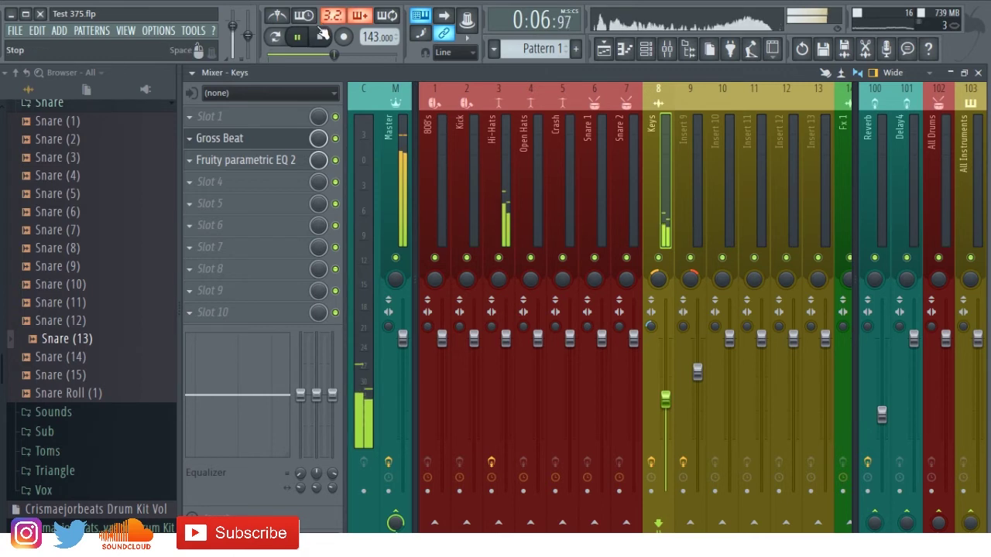
pyautogui.click(319, 30)
pyautogui.click(306, 33)
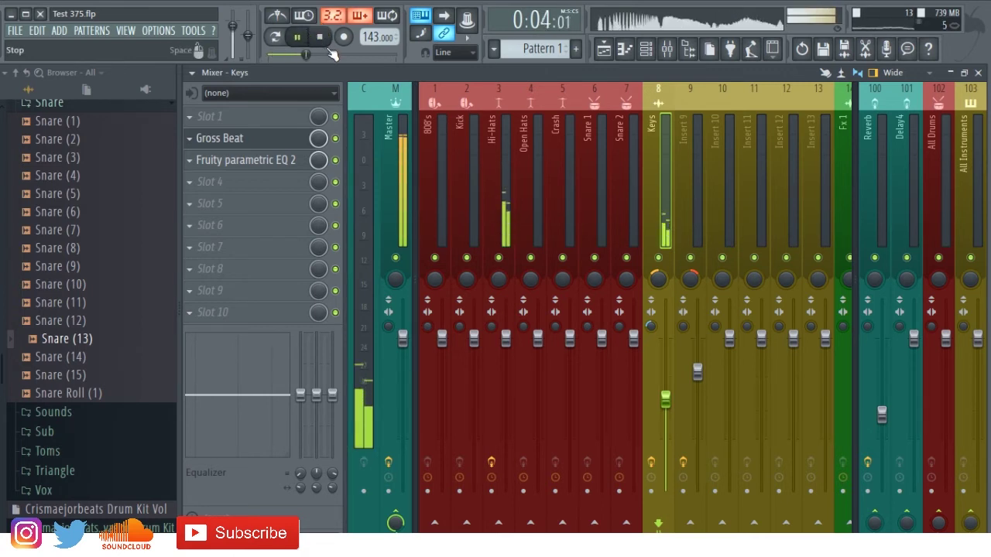
pyautogui.click(336, 138)
pyautogui.click(646, 50)
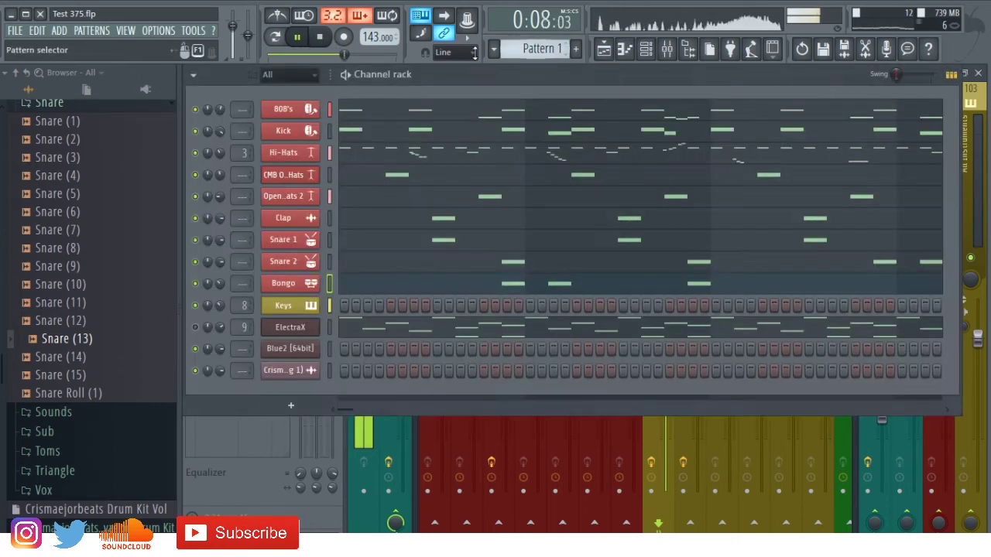
pyautogui.click(196, 306)
pyautogui.click(196, 329)
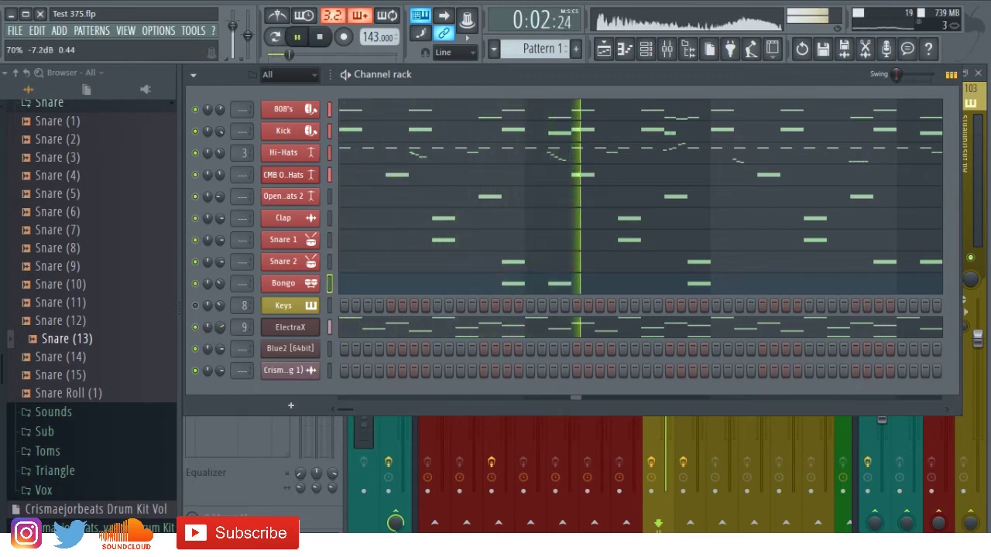
# Open the Blue2 instrument and advance through its sound banks to 15 HipHop RnB 02.
pyautogui.click(329, 348)
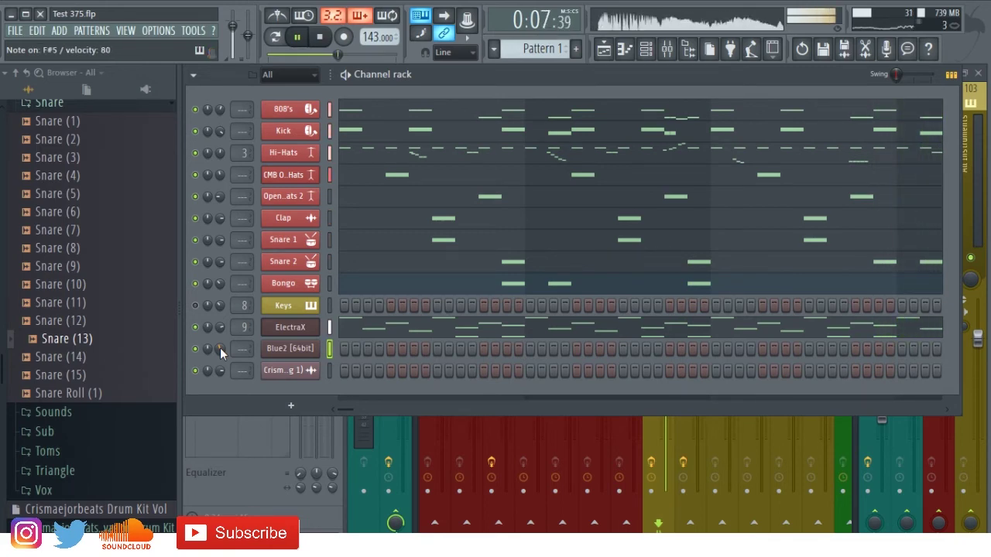
pyautogui.click(283, 348)
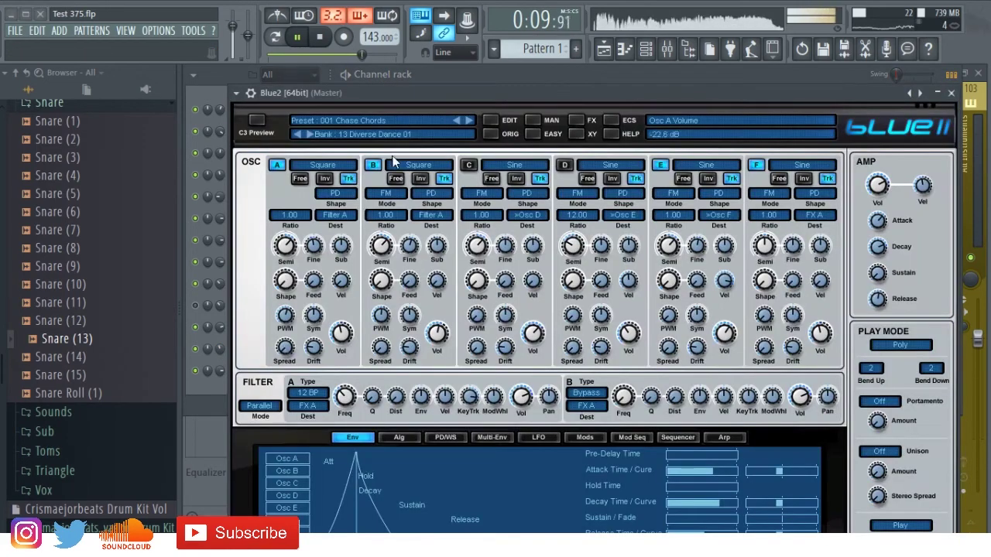
pyautogui.click(308, 135)
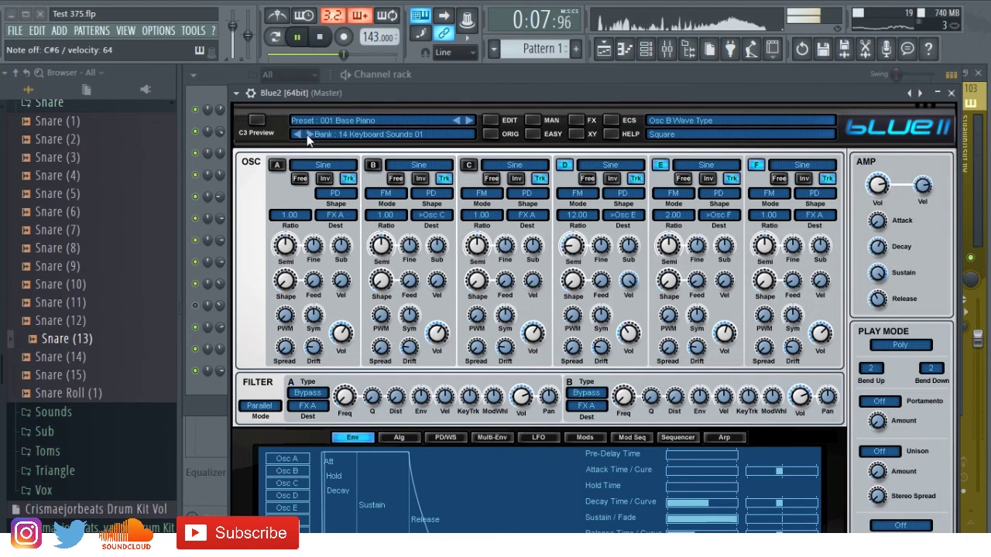
pyautogui.click(308, 136)
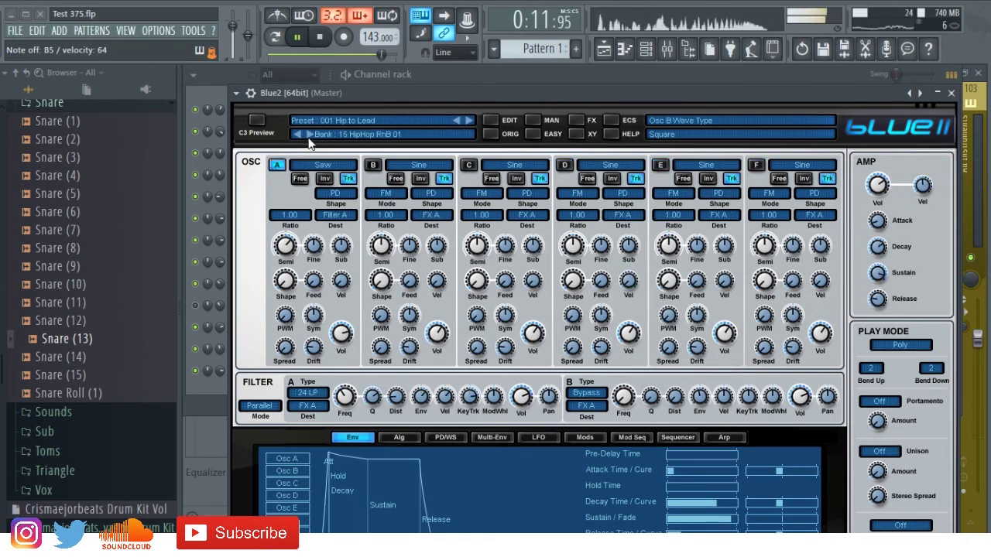
pyautogui.click(308, 136)
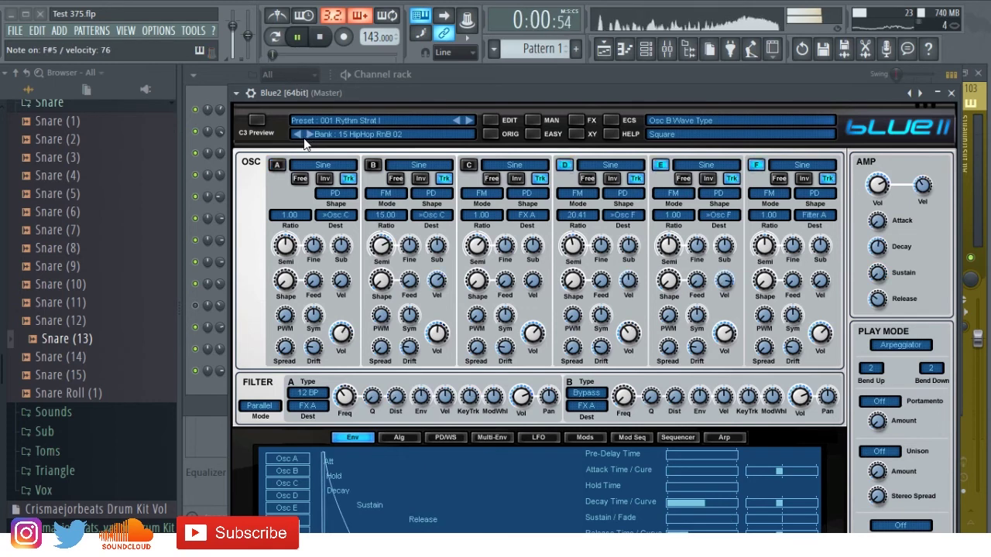
pyautogui.click(215, 95)
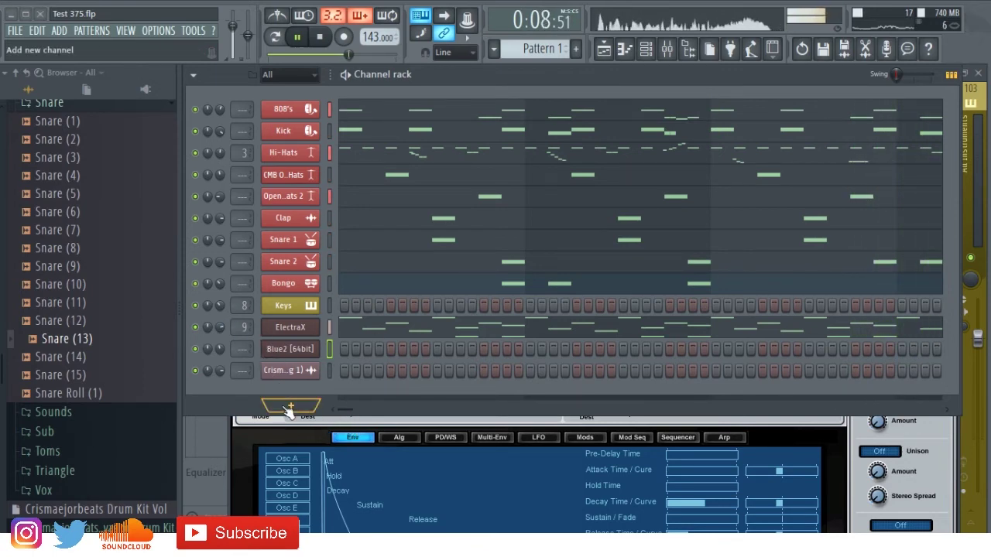
pyautogui.click(275, 349)
pyautogui.click(275, 348)
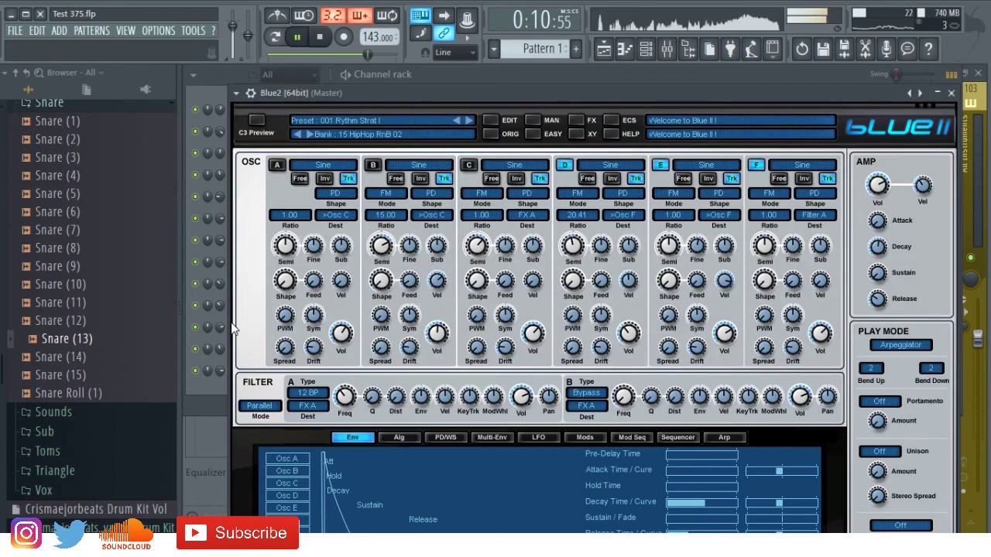
pyautogui.click(397, 84)
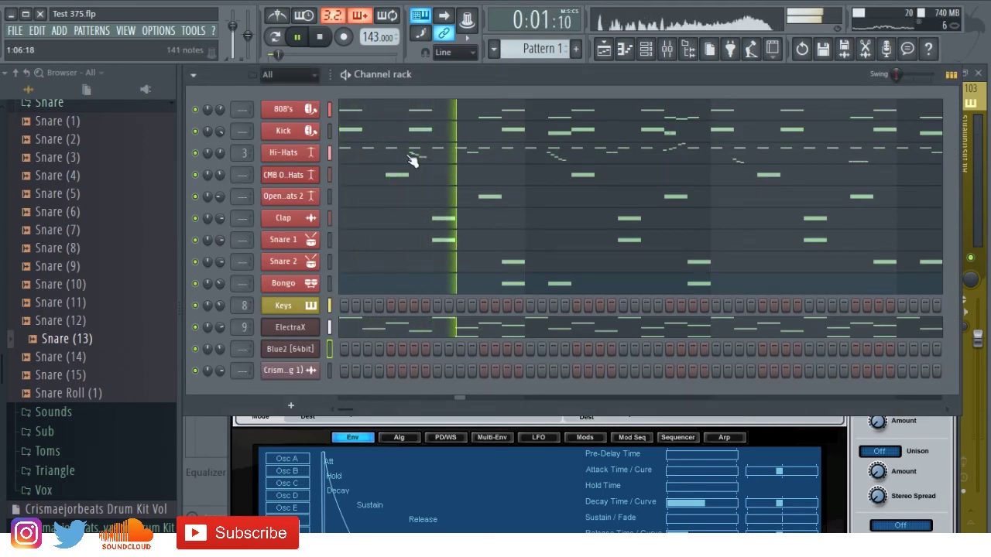
pyautogui.click(645, 49)
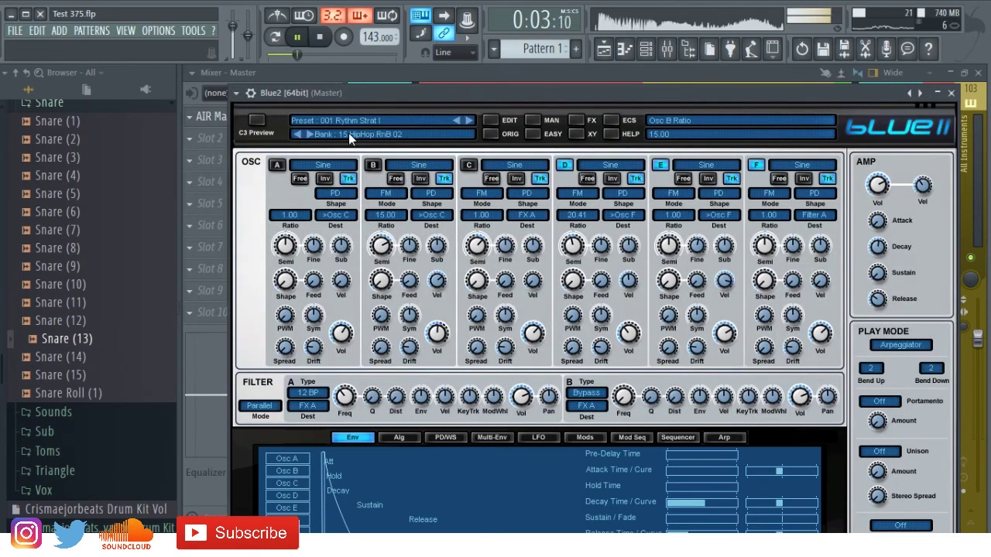
# Stop playback, audition Blue2's bass presets in bank 16 Andrew Skelton 01, and load preset 001 Utopia Blue from bank 16 Ed Ten Eyck 01.
pyautogui.click(312, 135)
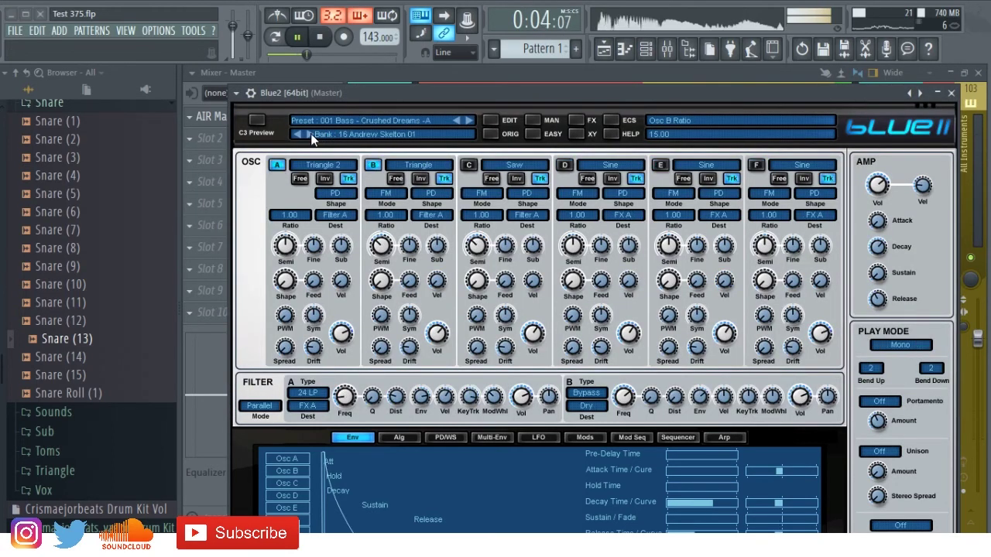
pyautogui.click(321, 39)
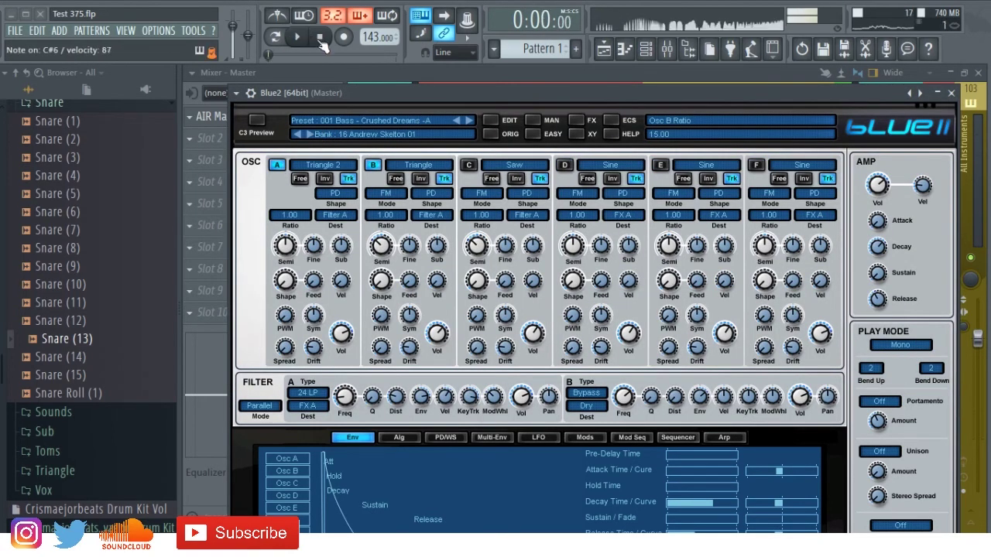
pyautogui.click(467, 121)
pyautogui.click(467, 121)
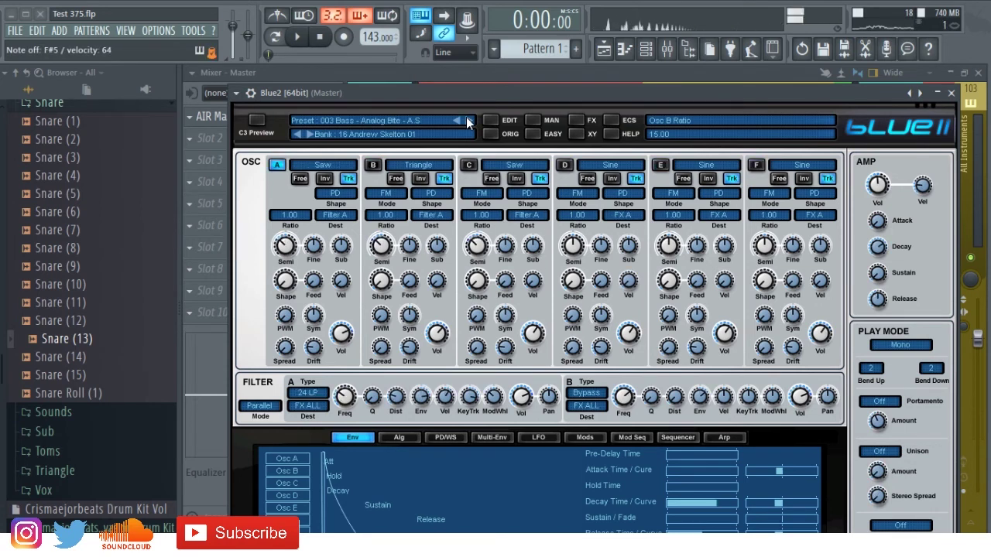
pyautogui.click(467, 121)
pyautogui.click(467, 120)
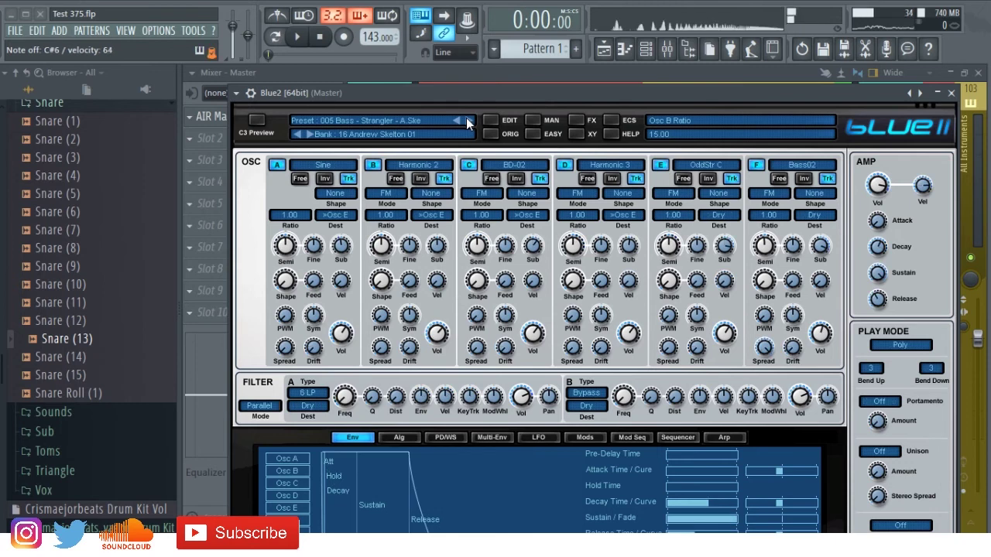
pyautogui.click(309, 134)
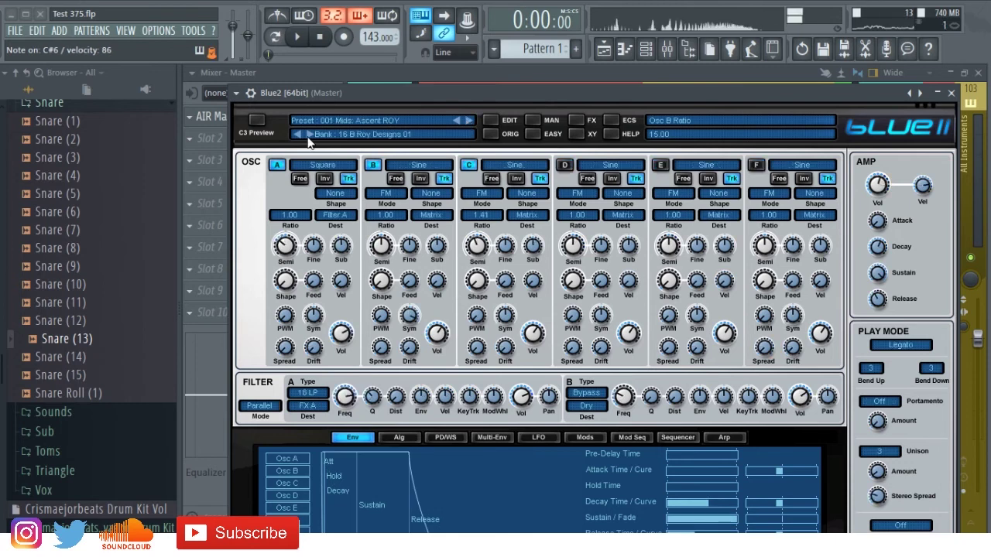
pyautogui.click(309, 134)
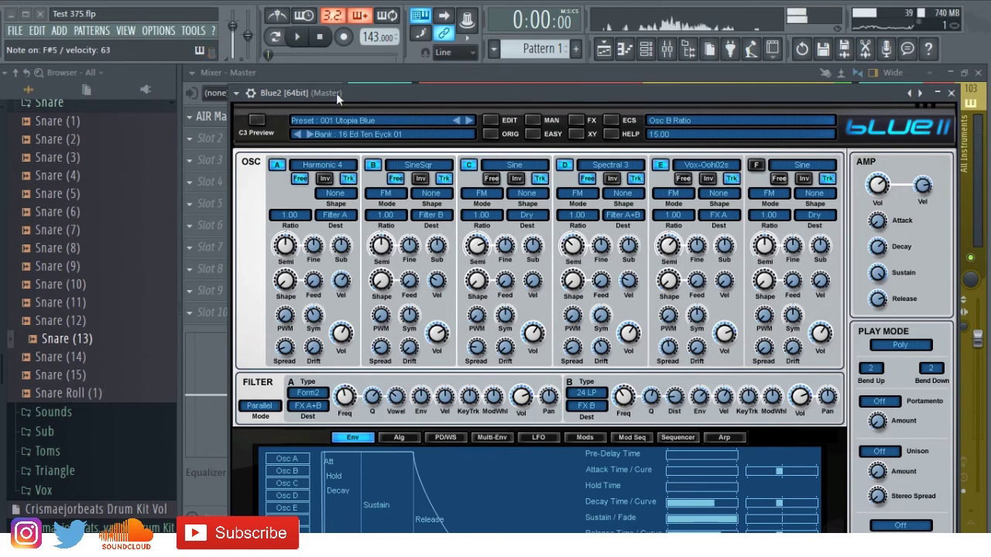
# Solo the ElectraX channel in the channel rack and play Pattern 1.
pyautogui.click(650, 50)
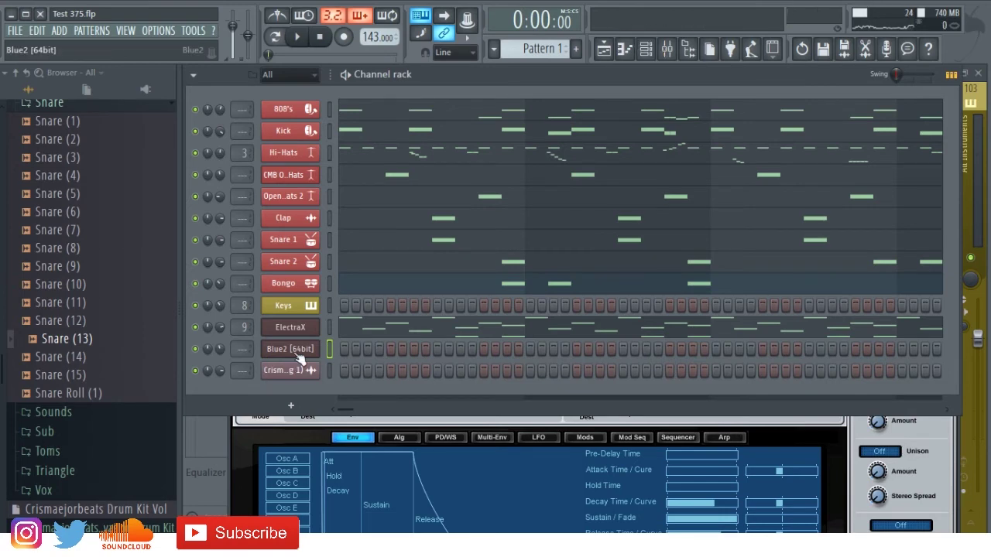
pyautogui.press('F7')
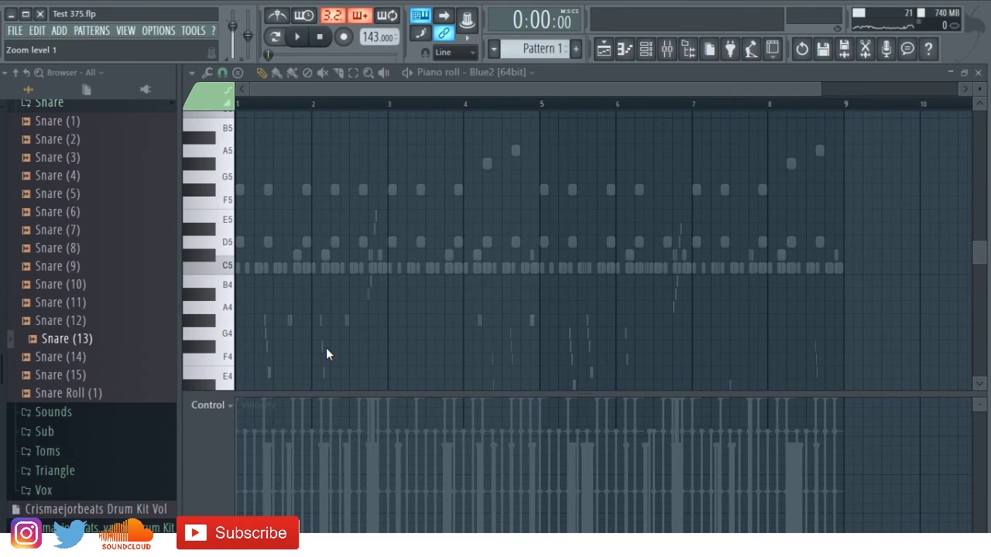
pyautogui.press('F7')
pyautogui.rightClick(217, 312)
pyautogui.press('Escape')
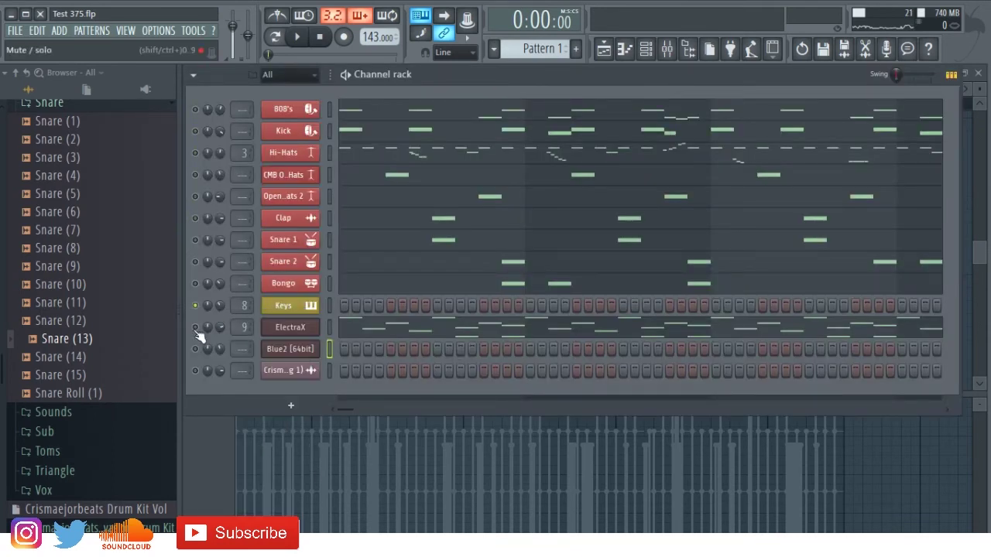
pyautogui.keyDown('ctrl'); pyautogui.click(196, 327); pyautogui.keyUp('ctrl')
pyautogui.press('space')
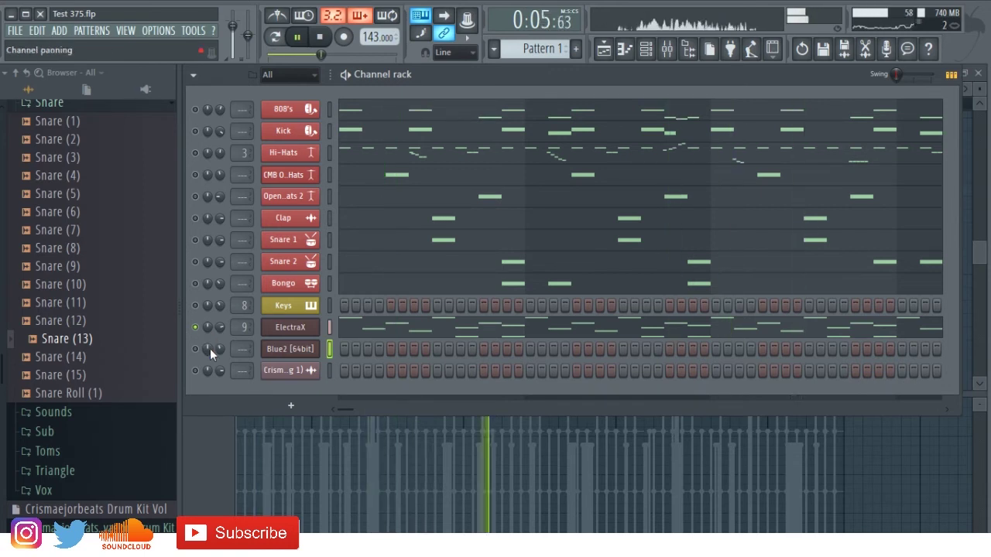
# Record an eight-bar melody of F#5, C#6 and D6 notes into Blue2's piano roll, using the Everything recording option.
pyautogui.rightClick(297, 348)
pyautogui.click(325, 348)
pyautogui.rightClick(325, 349)
pyautogui.click(344, 350)
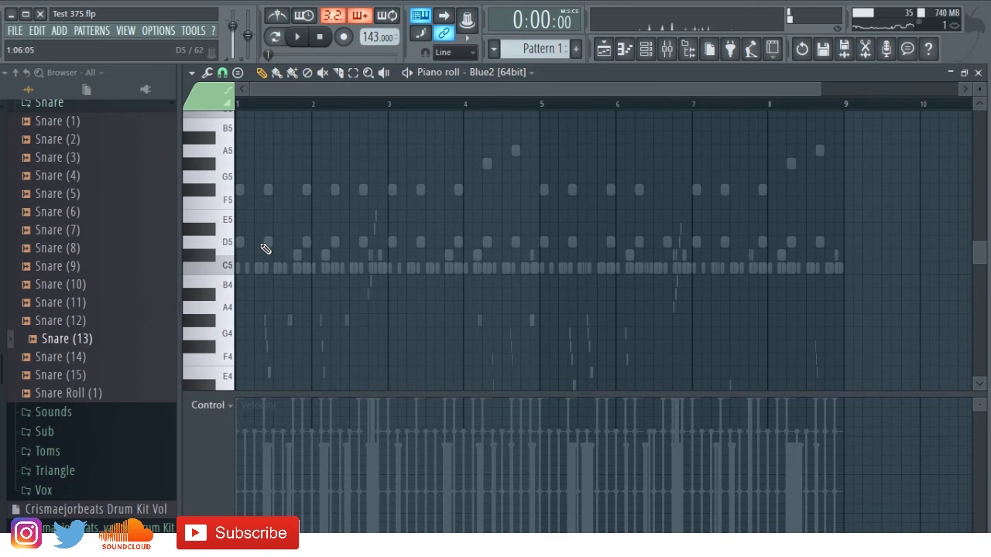
pyautogui.press('r')
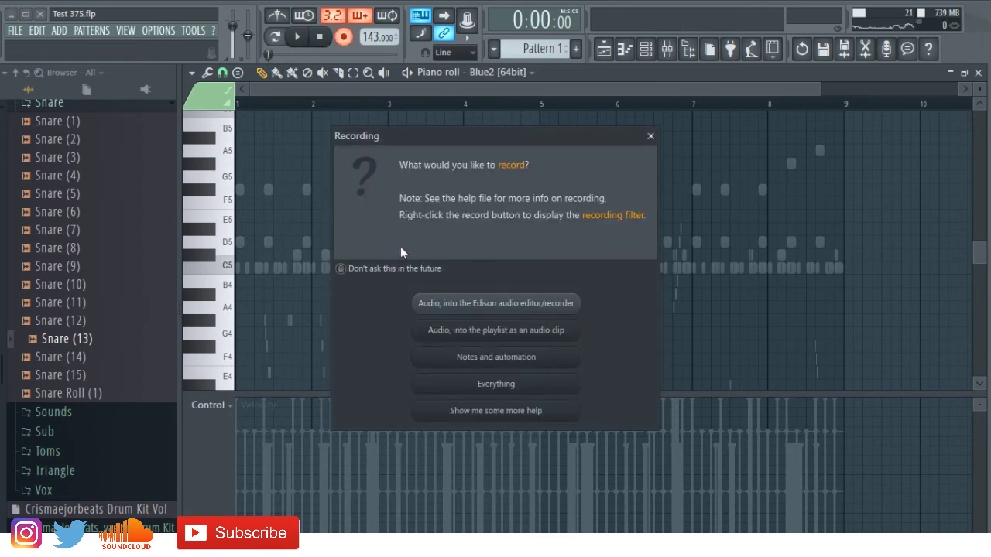
pyautogui.click(466, 386)
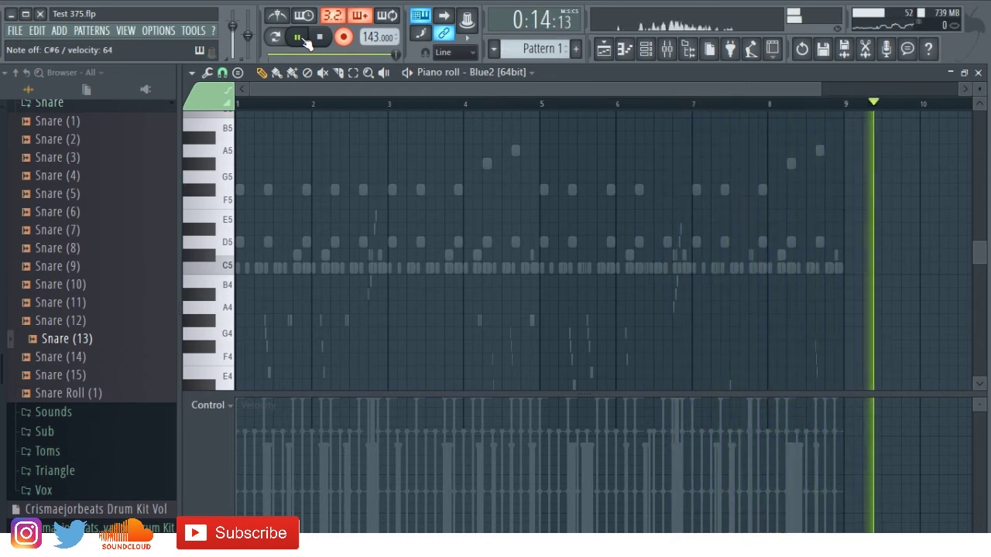
pyautogui.press('space')
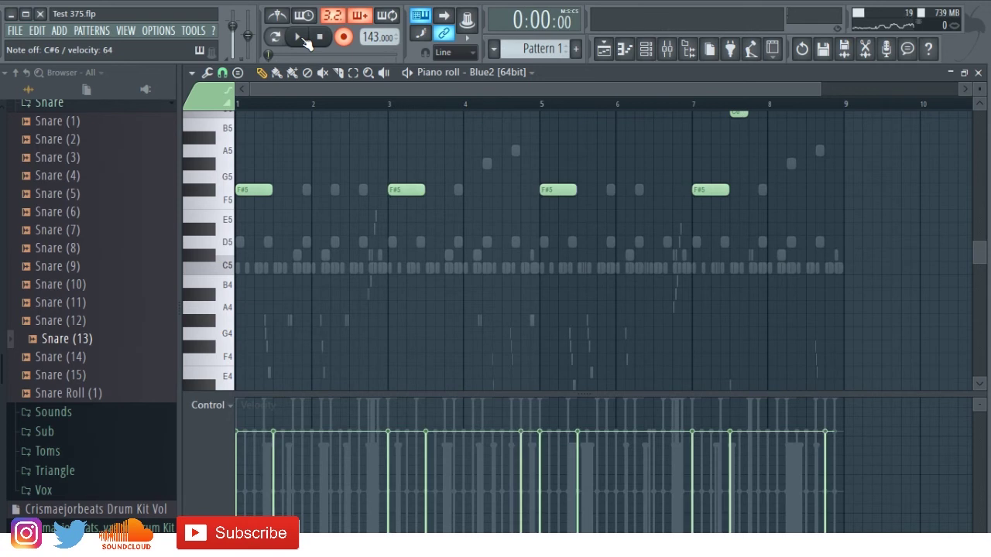
# Delete the stray C6 note in bar 7 of the Blue2 melody and lengthen the final C#6 at 8:13 to four steps.
pyautogui.scroll(5, 981, 247)
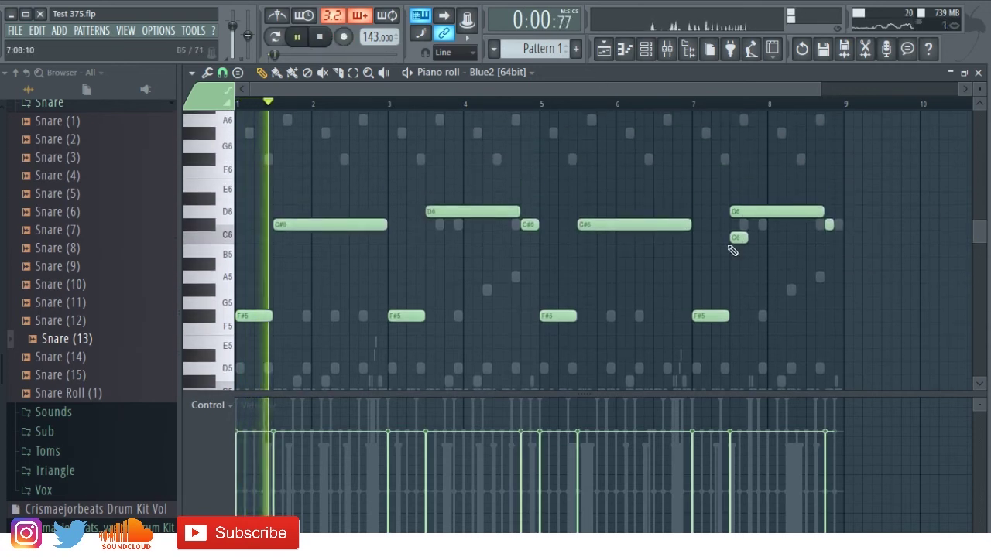
pyautogui.click(647, 49)
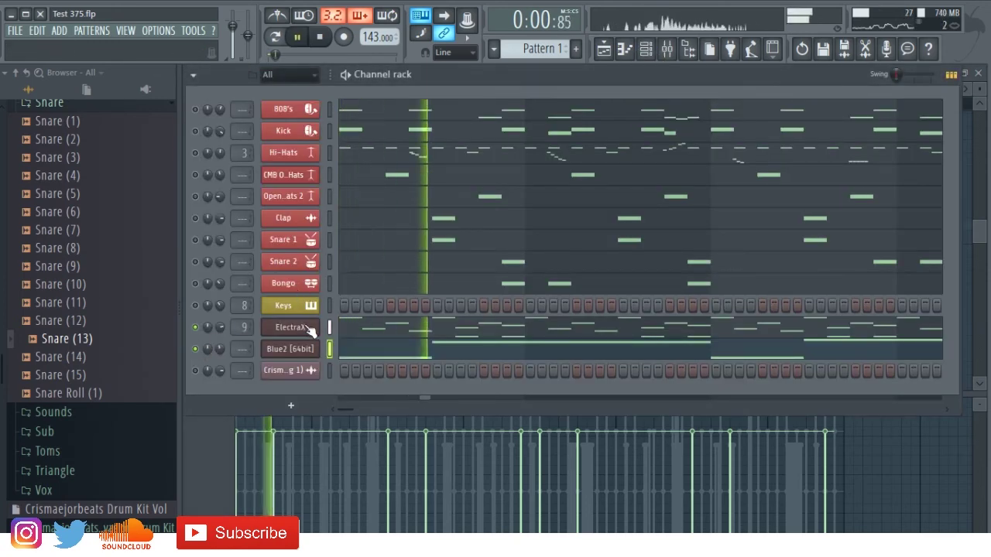
pyautogui.click(347, 346)
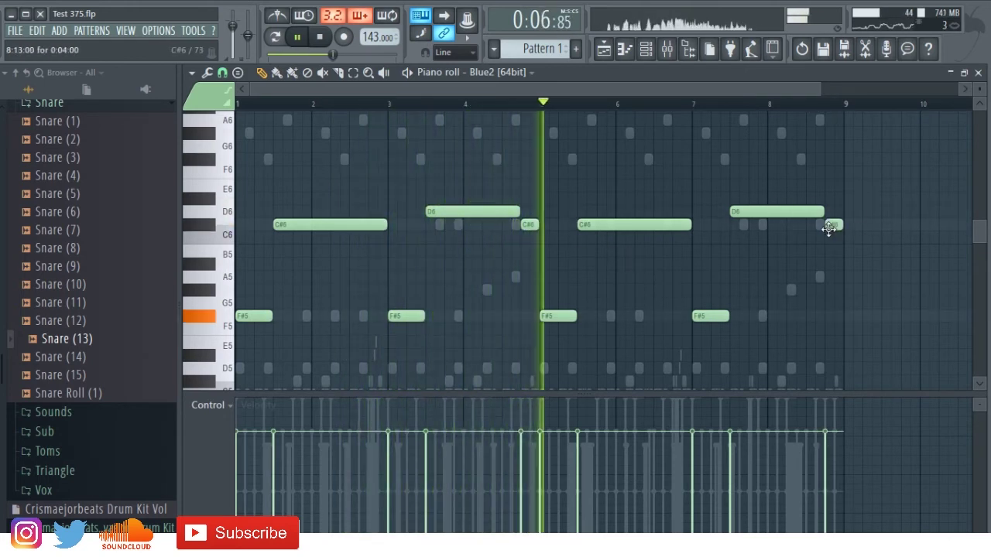
# Add four-step G#6 notes at 2:13 and 6:13 and F#6 notes at 4:09, 6:09 and 8:09 to the Blue2 melody.
pyautogui.click(670, 121)
pyautogui.moveTo(681, 124); pyautogui.dragTo(681, 137)
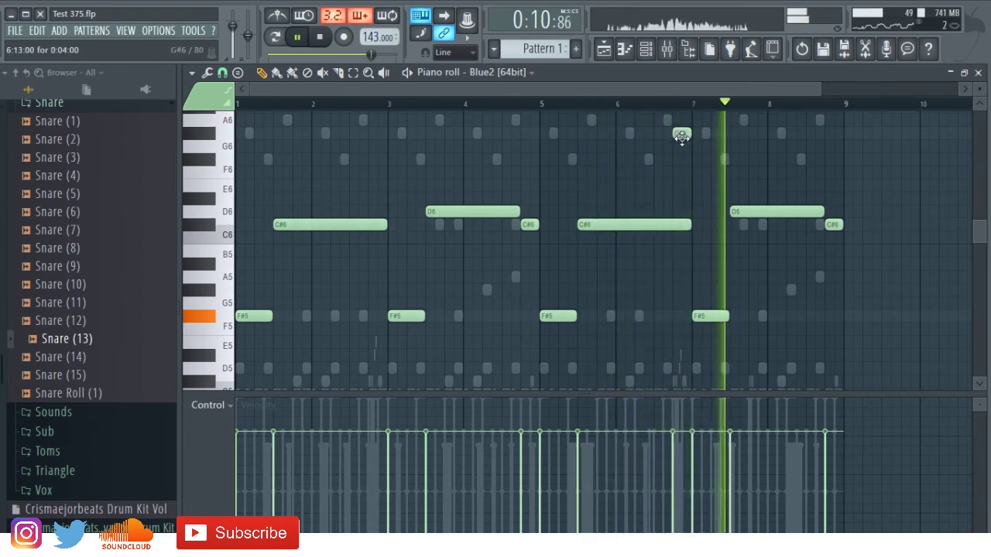
pyautogui.click(670, 105)
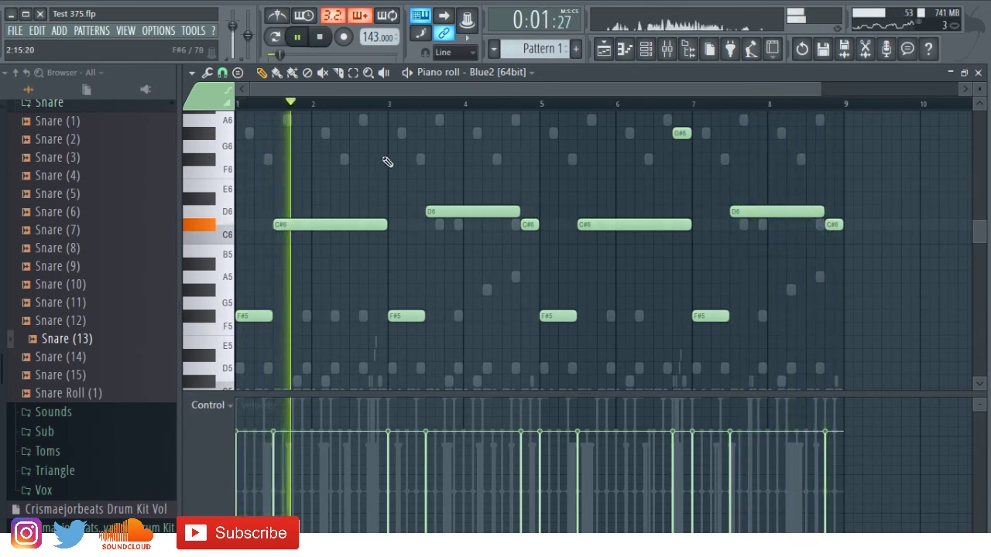
pyautogui.click(377, 134)
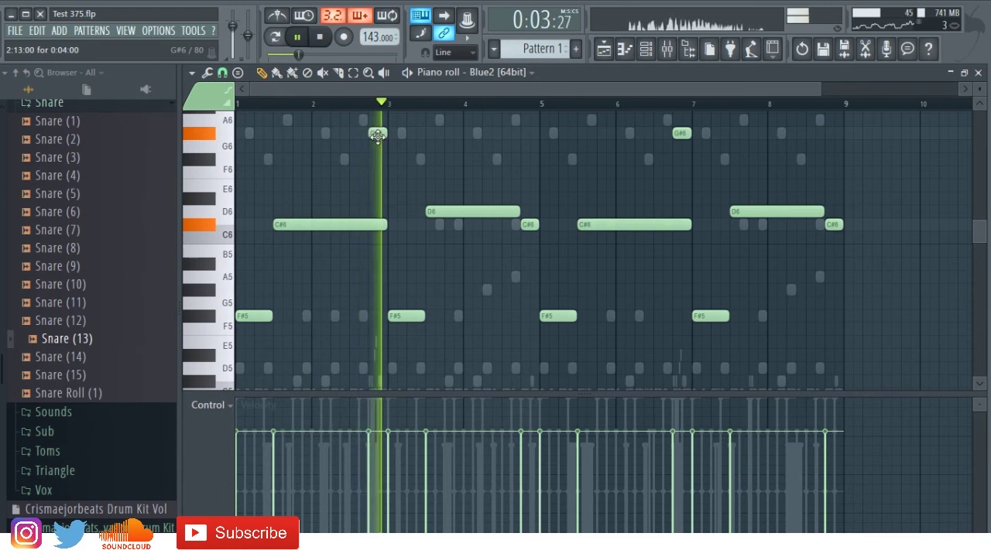
pyautogui.click(507, 159)
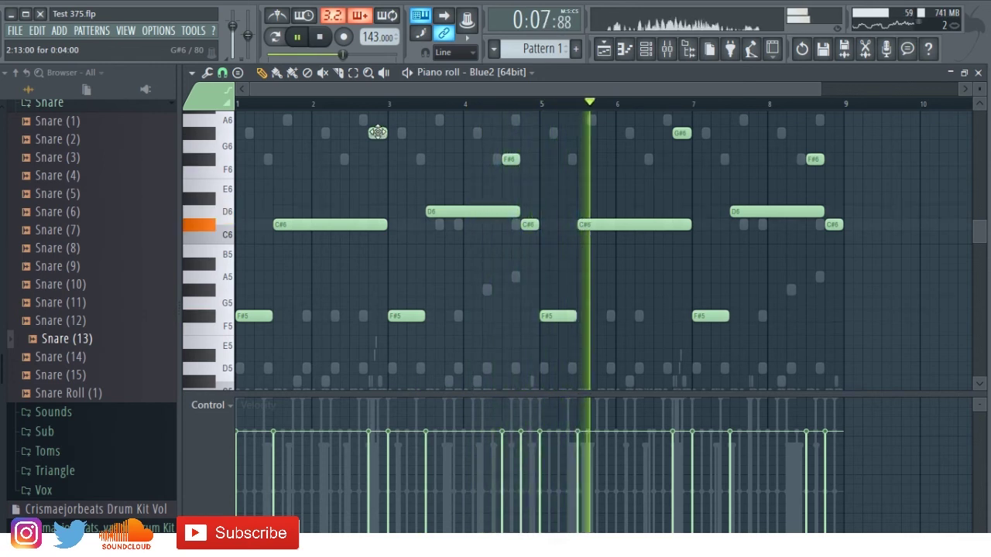
pyautogui.click(655, 160)
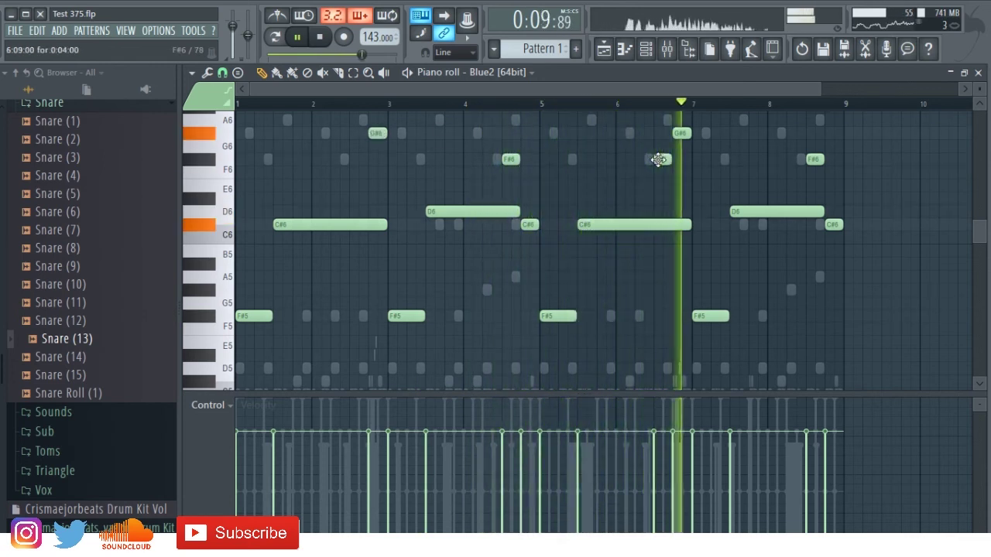
# Delete the F#6 note at 6:09 and transpose the whole Blue2 melody up one octave.
pyautogui.rightClick(662, 159)
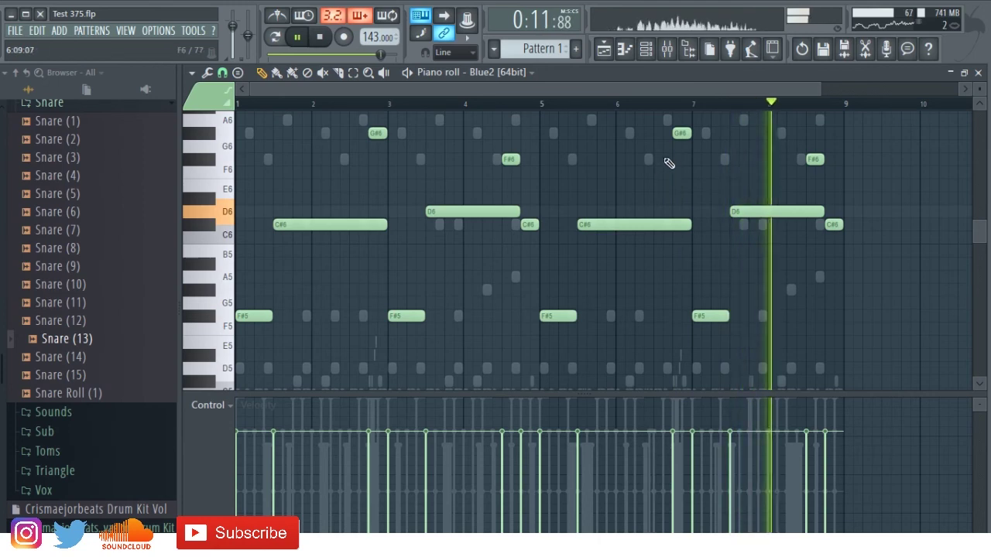
pyautogui.click(978, 73)
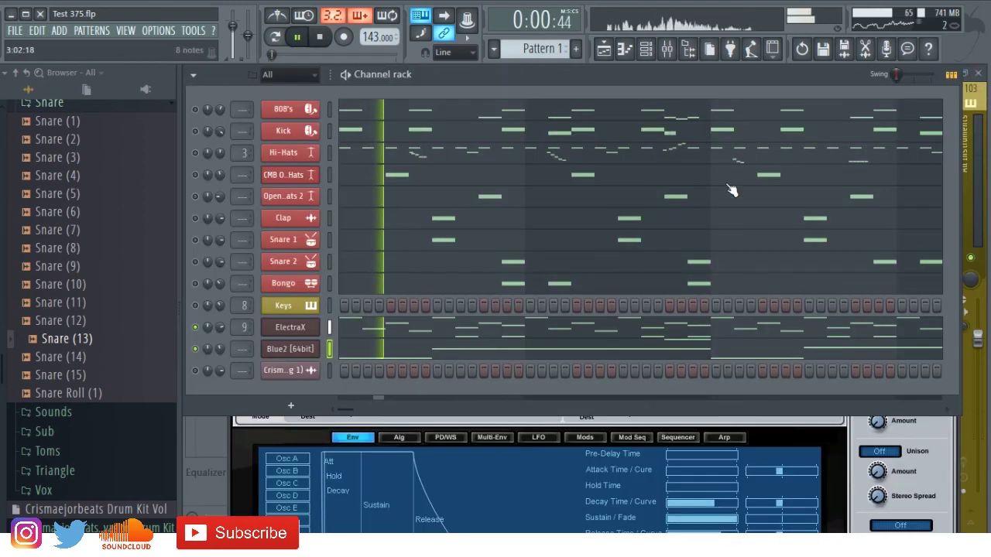
pyautogui.click(354, 349)
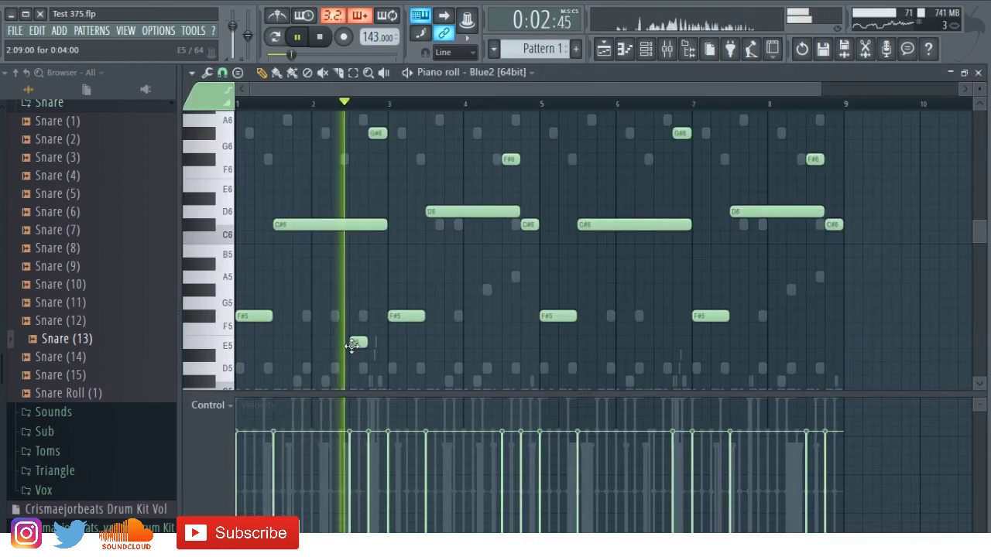
pyautogui.hotkey('ctrl', 'Up')
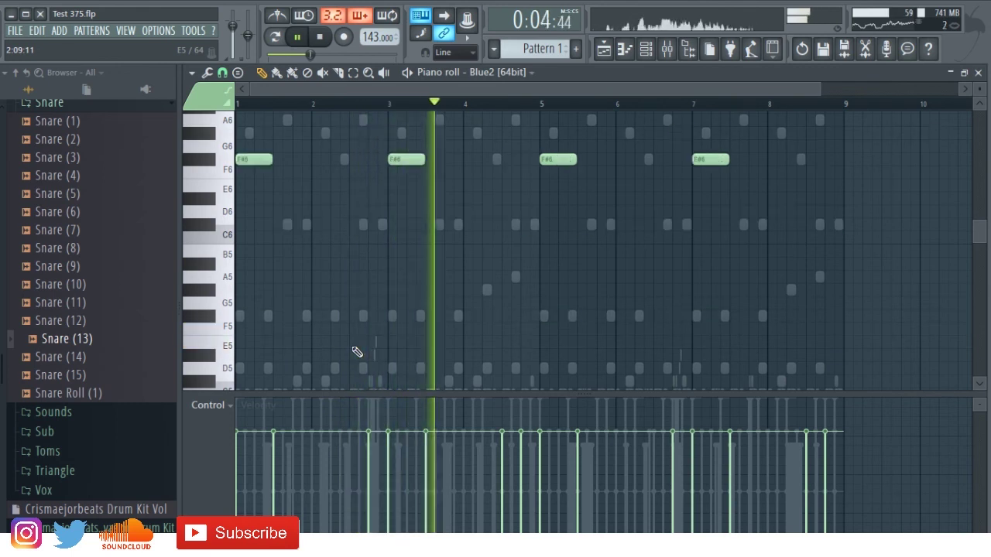
pyautogui.click(647, 51)
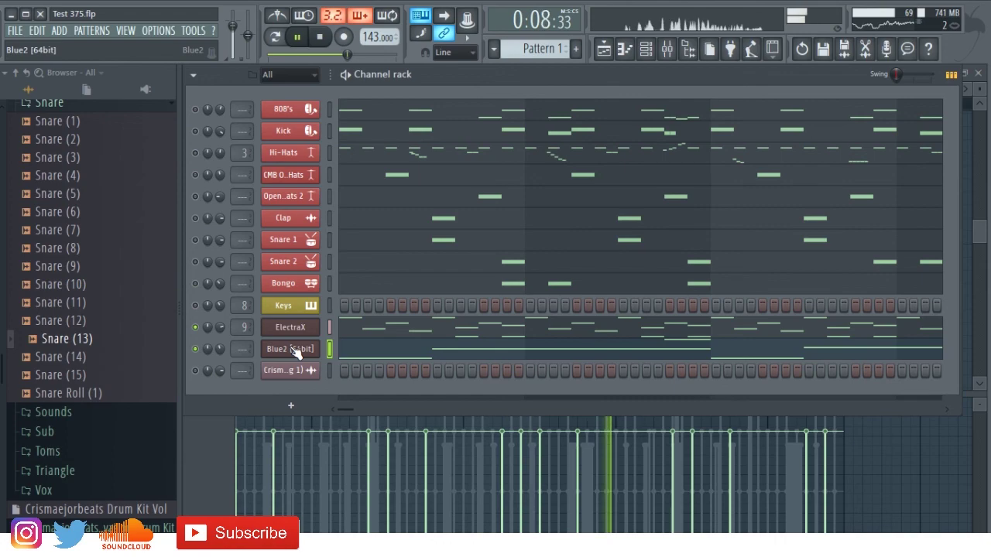
# Set the AIR Maximizer on the Master track to a ceiling of -1.9 dB and a threshold of -2.6 dB.
pyautogui.click(15, 31)
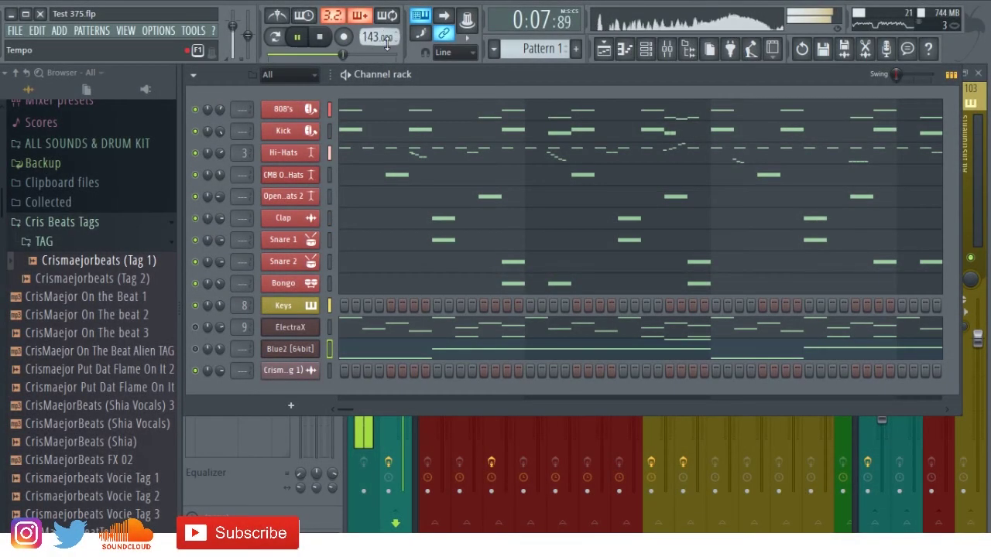
pyautogui.click(686, 51)
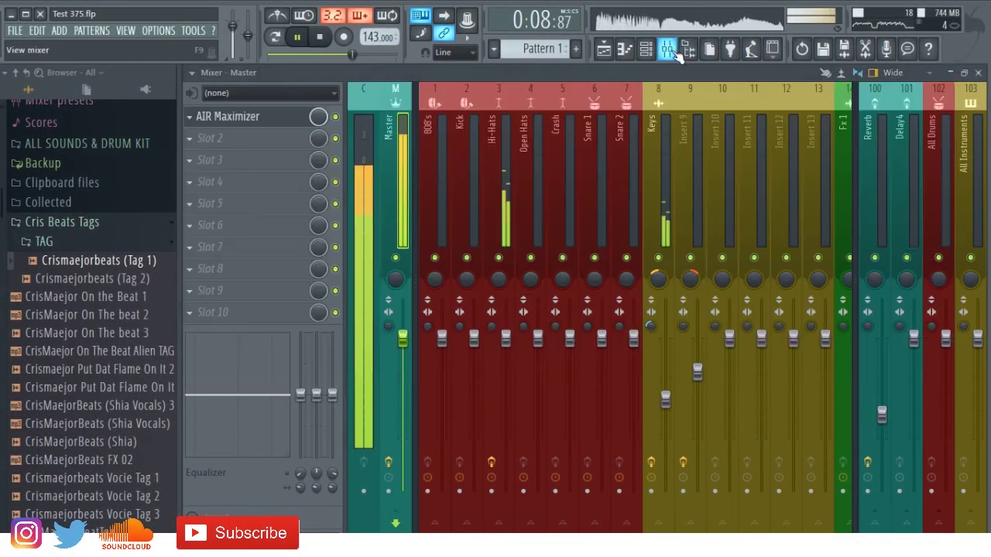
pyautogui.click(296, 126)
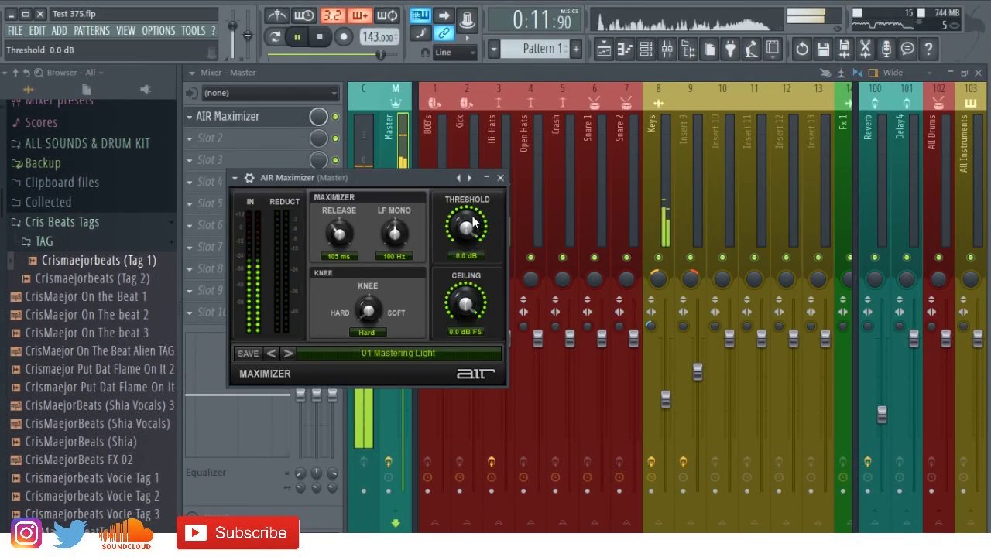
pyautogui.moveTo(466, 284); pyautogui.dragTo(468, 300)
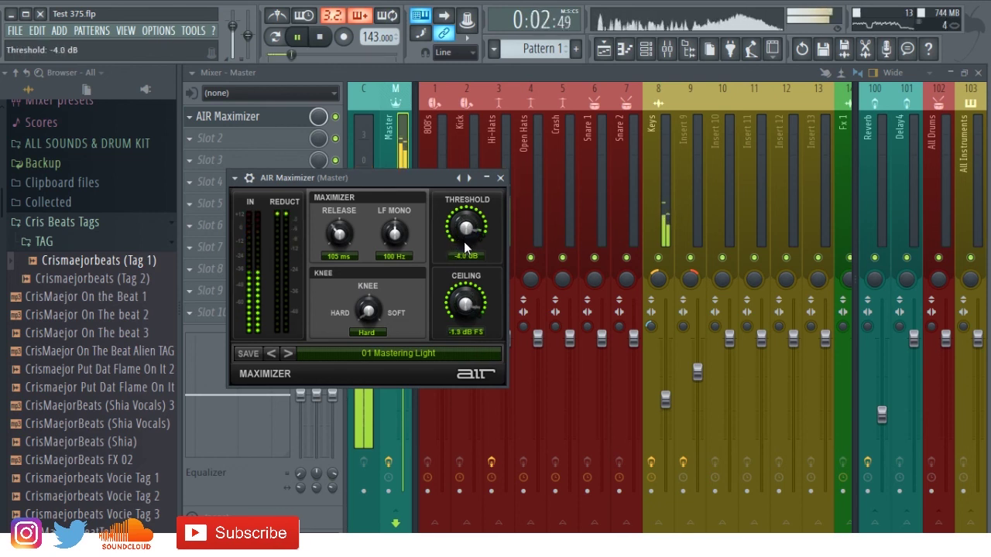
pyautogui.moveTo(464, 246); pyautogui.dragTo(464, 236)
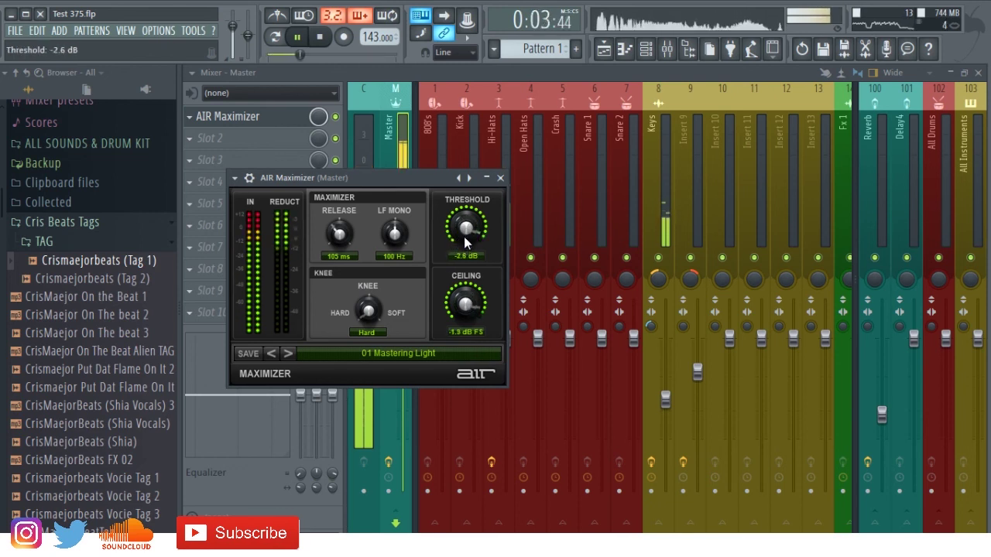
pyautogui.click(494, 179)
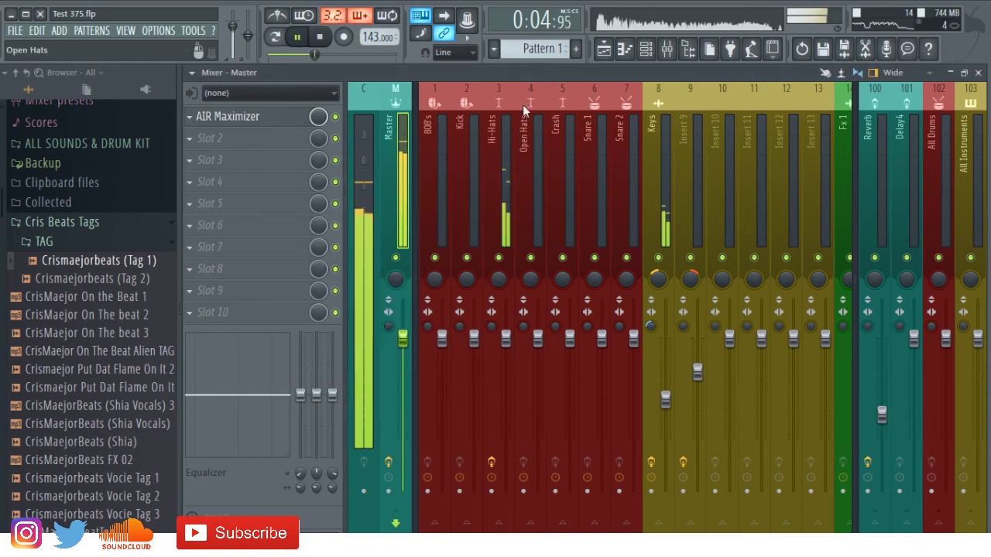
# Add Fruity parametric EQ 2 to the Master track's second effect slot and load its Mastering preset 30Hz + 18kHz cut.
pyautogui.click(285, 150)
pyautogui.click(476, 65)
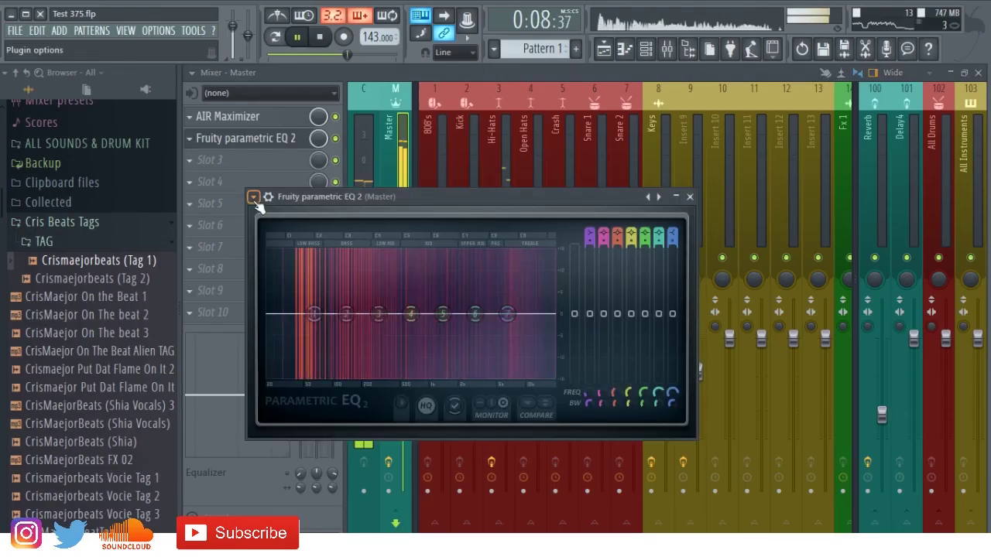
pyautogui.click(253, 196)
pyautogui.moveTo(325, 242)
pyautogui.moveTo(462, 239)
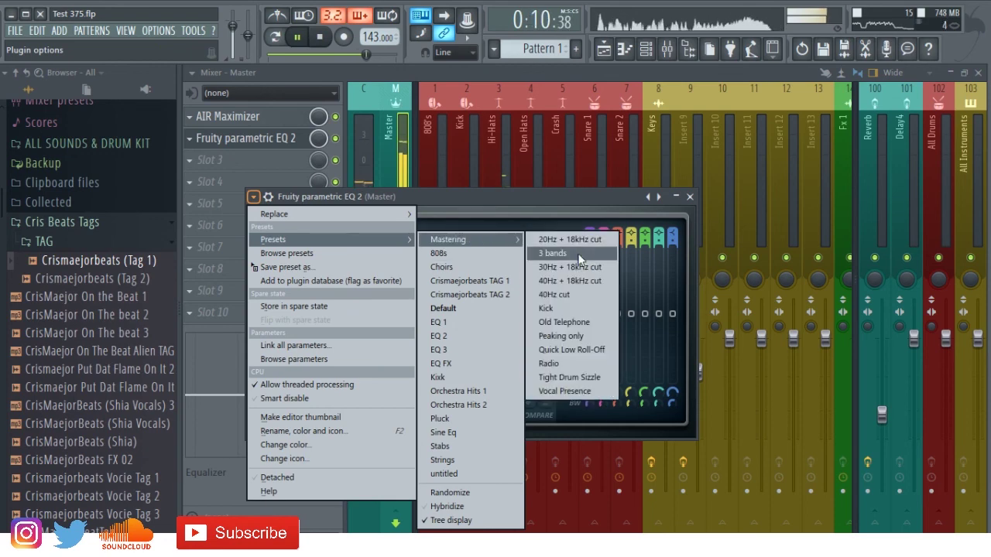
pyautogui.click(587, 268)
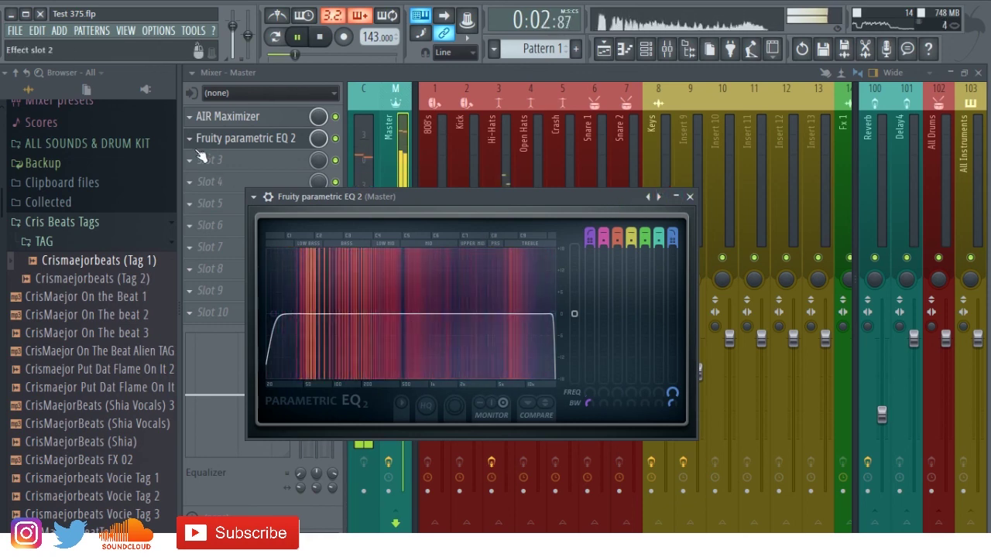
# Move Fruity parametric EQ 2 ahead of AIR Maximizer on the Master track, reduce its low-frequency cut, and return to the channel rack.
pyautogui.click(189, 117)
pyautogui.click(234, 352)
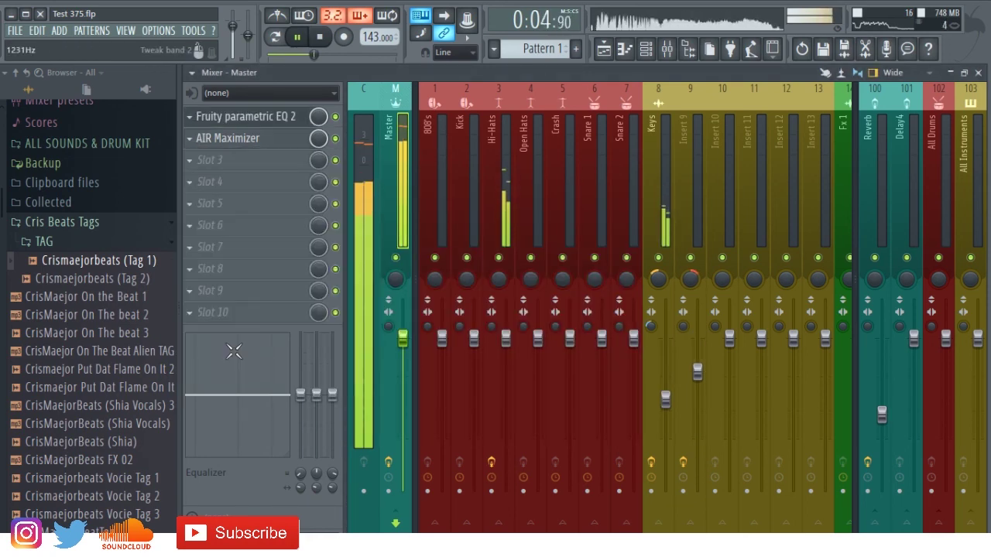
pyautogui.click(221, 118)
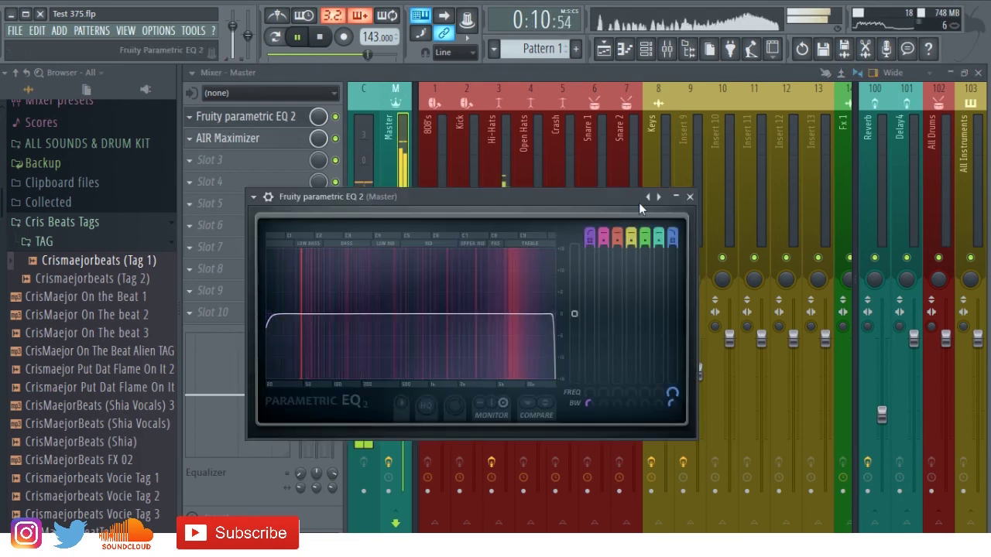
pyautogui.click(688, 197)
pyautogui.press('F6')
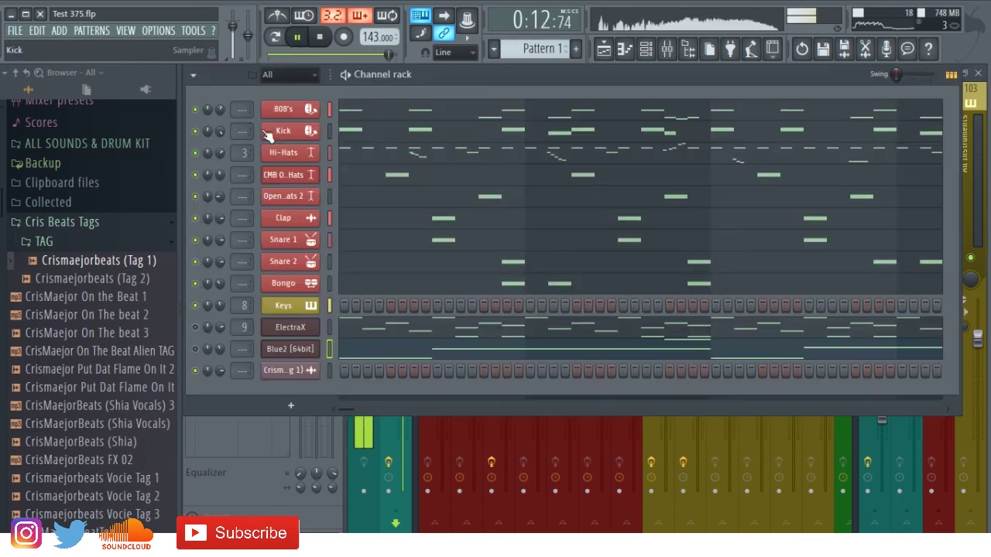